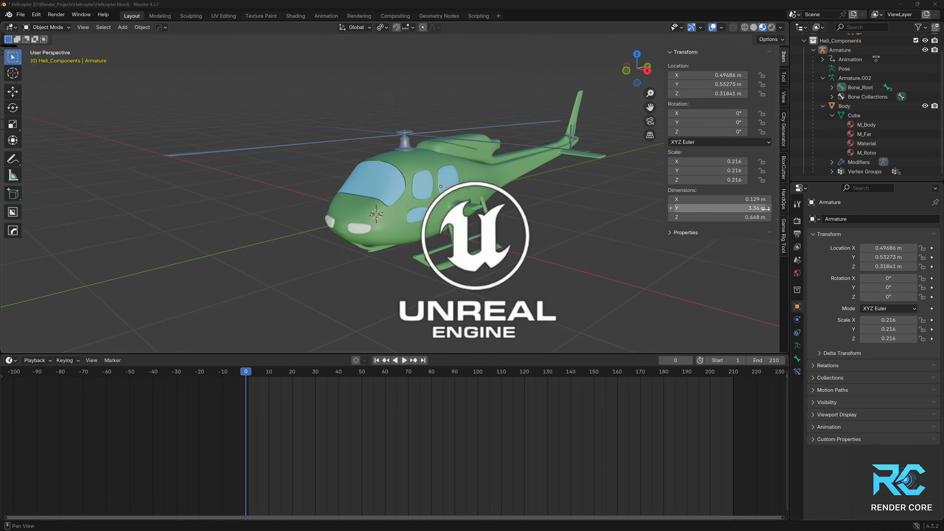
{"action": "middle_click_drag", "start_coordinate": [519, 242], "coordinate": [561, 267]}
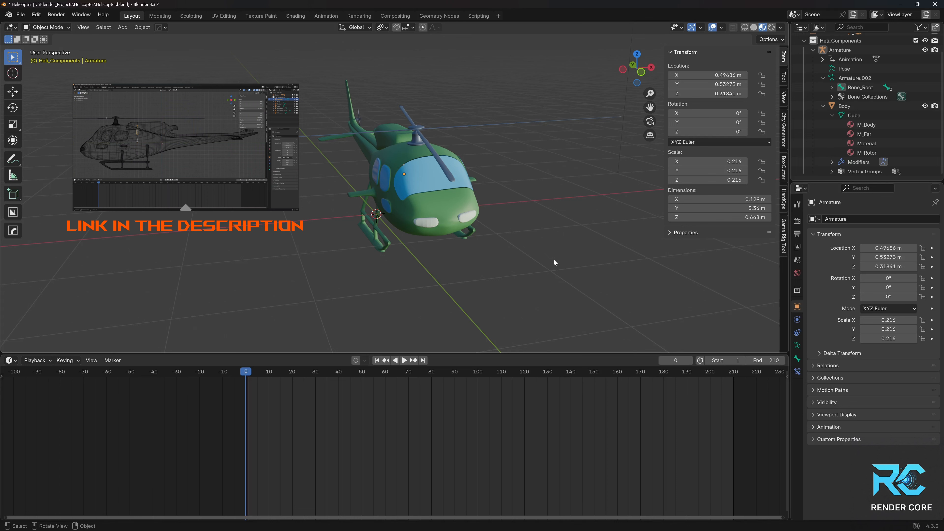
{"action": "mouse_move", "coordinate": [453, 275]}
{"action": "middle_mouse_down"}
{"action": "mouse_move", "coordinate": [497, 270]}
{"action": "mouse_move", "coordinate": [522, 278]}
{"action": "mouse_move", "coordinate": [380, 262]}
{"action": "mouse_move", "coordinate": [490, 257]}
{"action": "mouse_move", "coordinate": [422, 259]}
{"action": "mouse_move", "coordinate": [451, 263]}
{"action": "middle_mouse_up"}
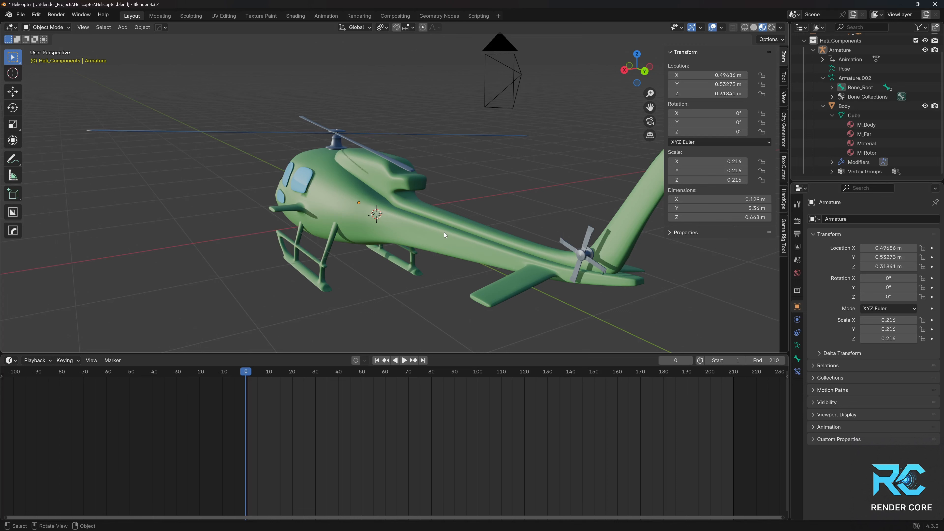
{"action": "middle_click_drag", "start_coordinate": [353, 230], "coordinate": [372, 230]}
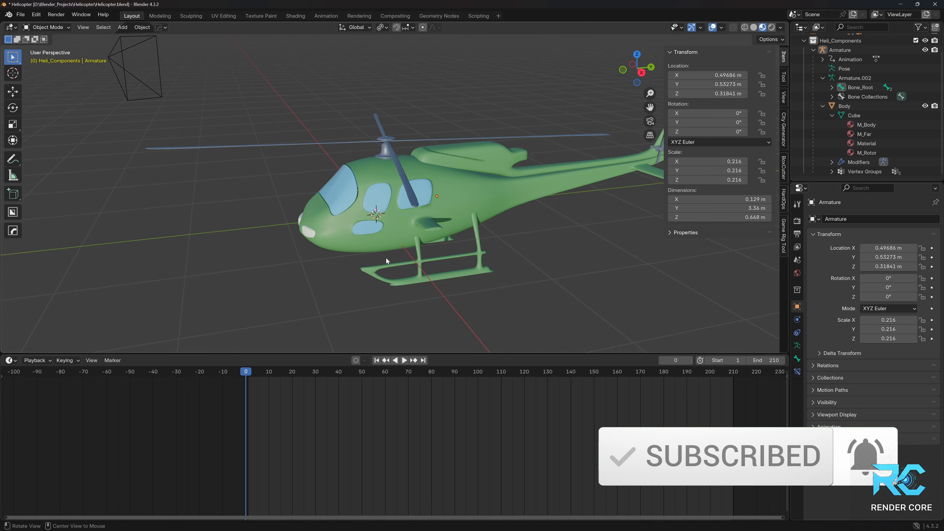
{"action": "middle_click_drag", "start_coordinate": [376, 253], "coordinate": [482, 260]}
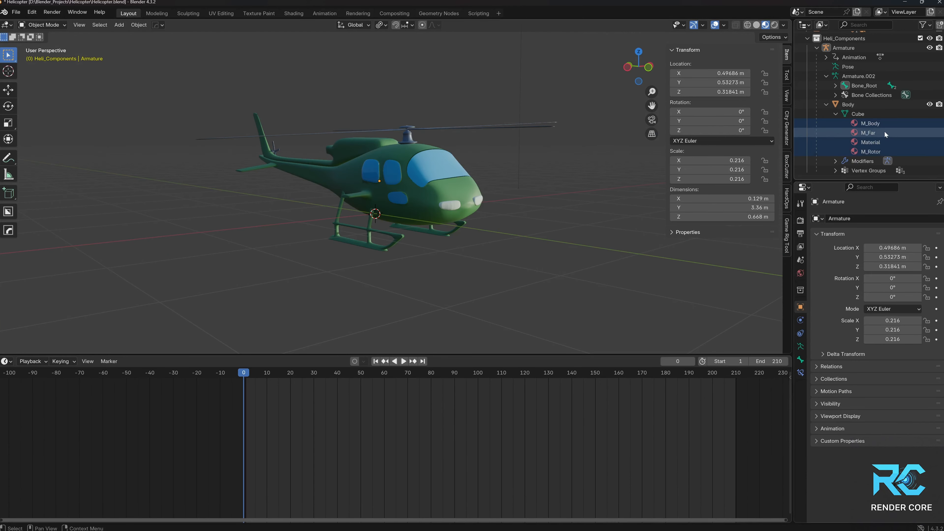
Step: Select the helicopter's Armature together with its Body mesh and their nested data in the Heli_Components collection
{"action": "left_click", "coordinate": [471, 165]}
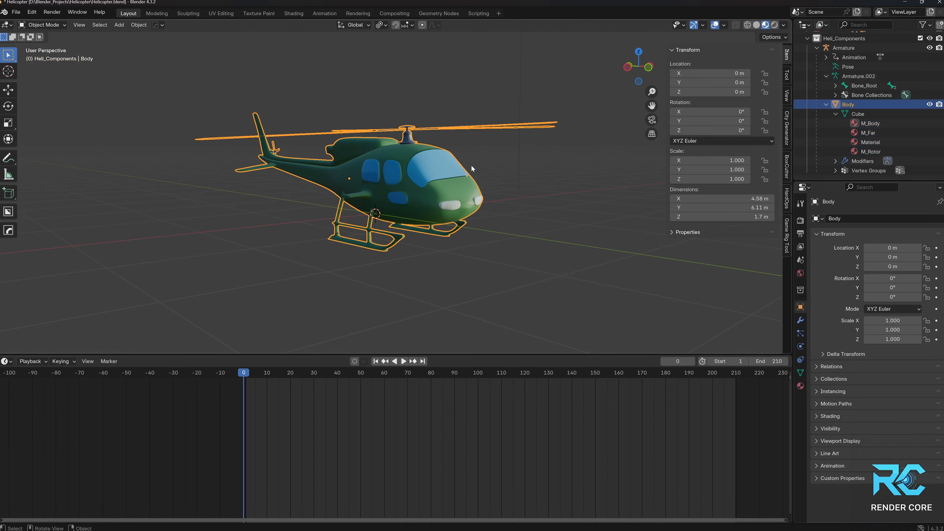
{"action": "left_click", "coordinate": [506, 169]}
{"action": "scroll", "coordinate": [838, 95], "scroll_direction": "up", "scroll_amount": 2}
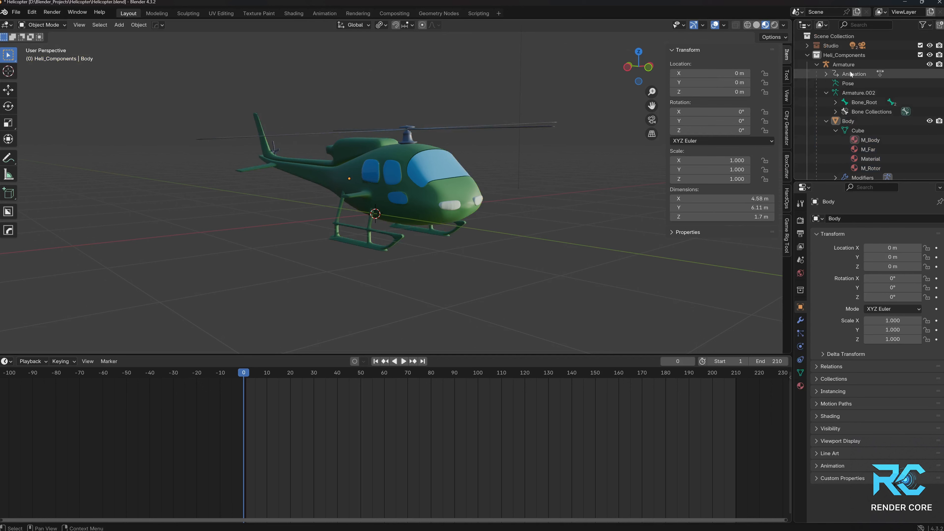
{"action": "left_click", "coordinate": [843, 64]}
{"action": "scroll", "coordinate": [845, 97], "scroll_direction": "down", "scroll_amount": 2}
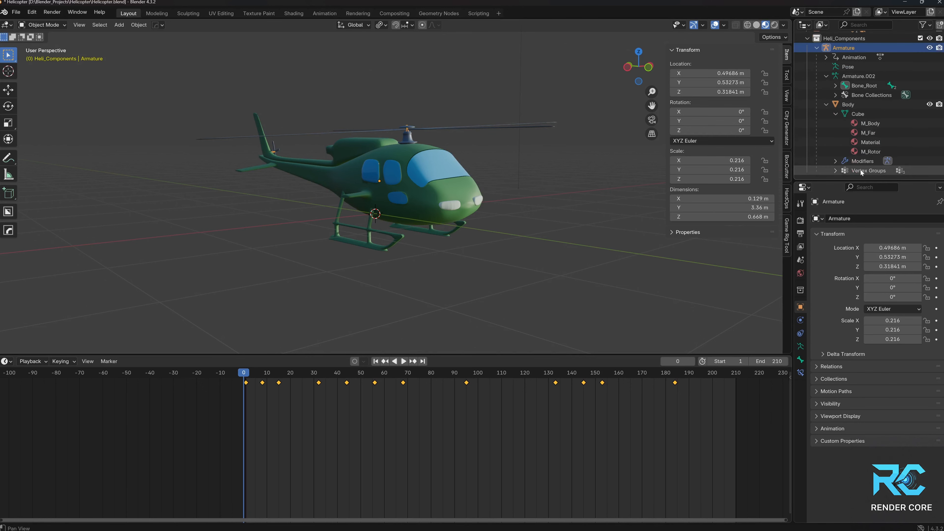
{"action": "left_click", "coordinate": [849, 169], "text": "shift"}
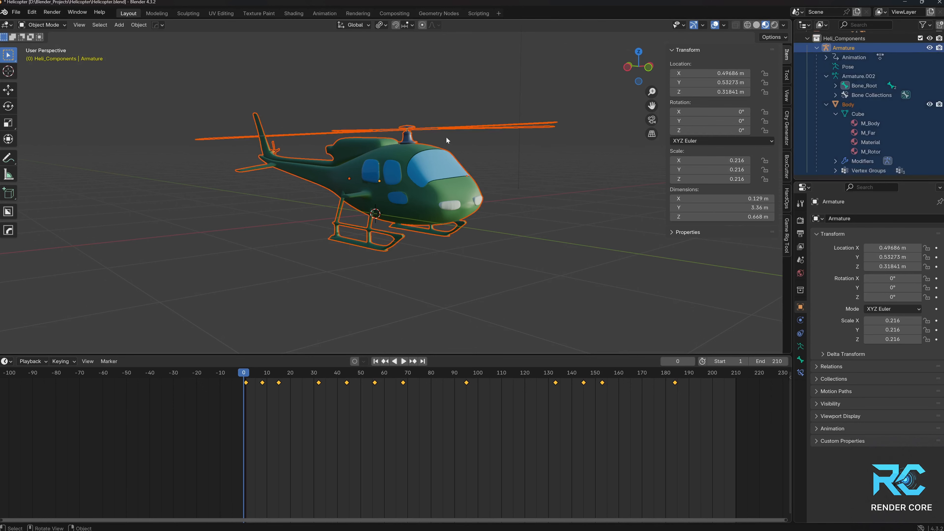
{"action": "middle_click_drag", "start_coordinate": [448, 216], "coordinate": [371, 208]}
Step: Start an FBX export that targets the existing Helicopter.fbx file and limit it to Selected Objects
{"action": "left_click", "coordinate": [16, 11]}
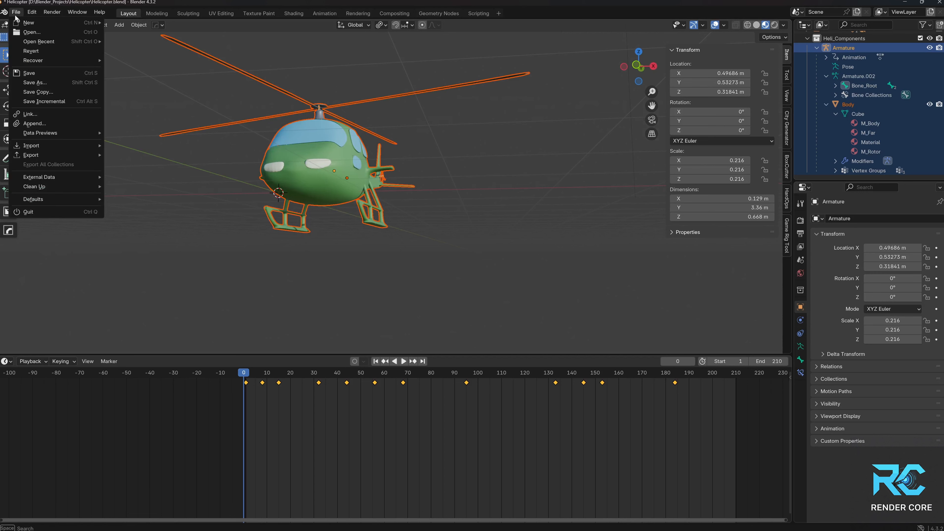
{"action": "mouse_move", "coordinate": [44, 155]}
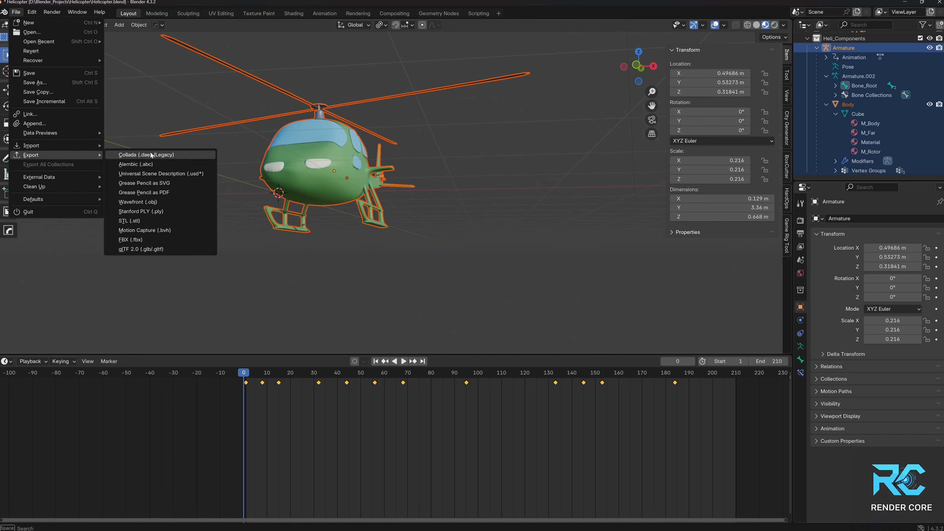
{"action": "left_click", "coordinate": [145, 240]}
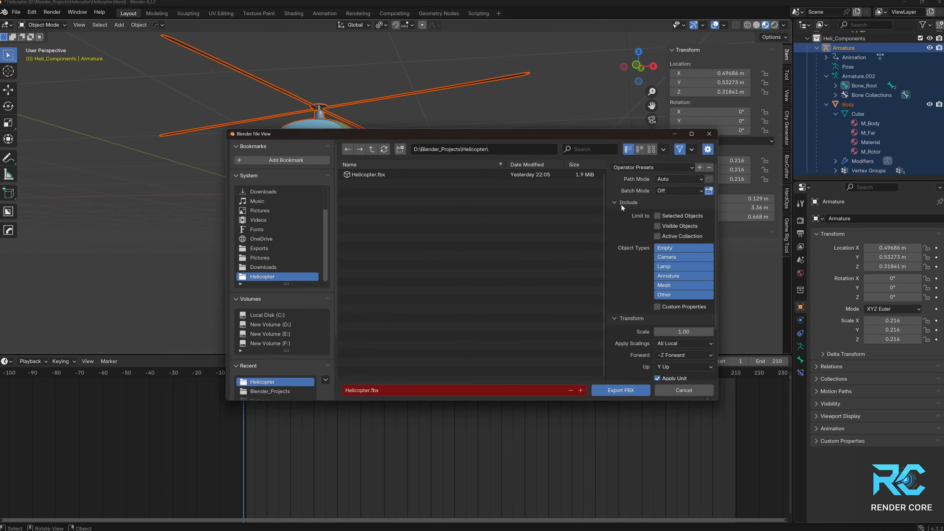
{"action": "left_click", "coordinate": [353, 174]}
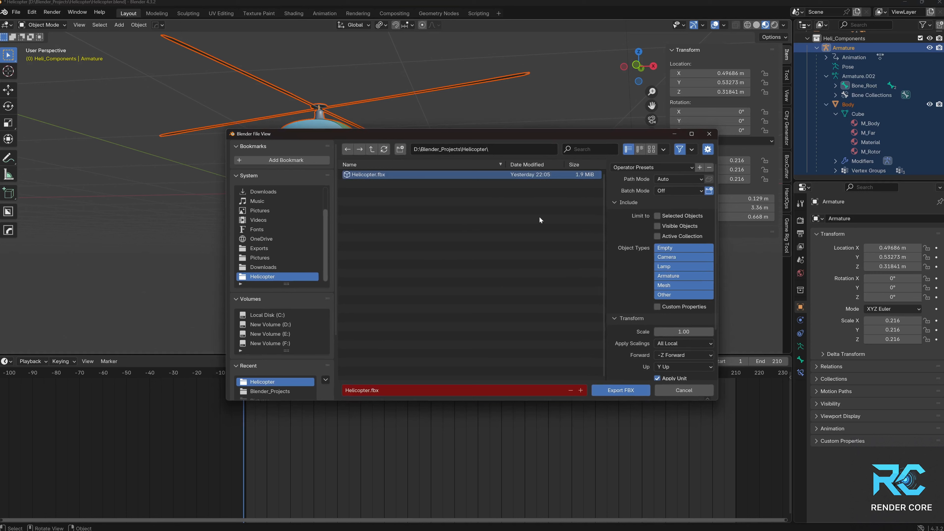
{"action": "left_click", "coordinate": [656, 215]}
Step: Restrict the exported object types to Armature, Mesh and Other
{"action": "left_click", "coordinate": [673, 257]}
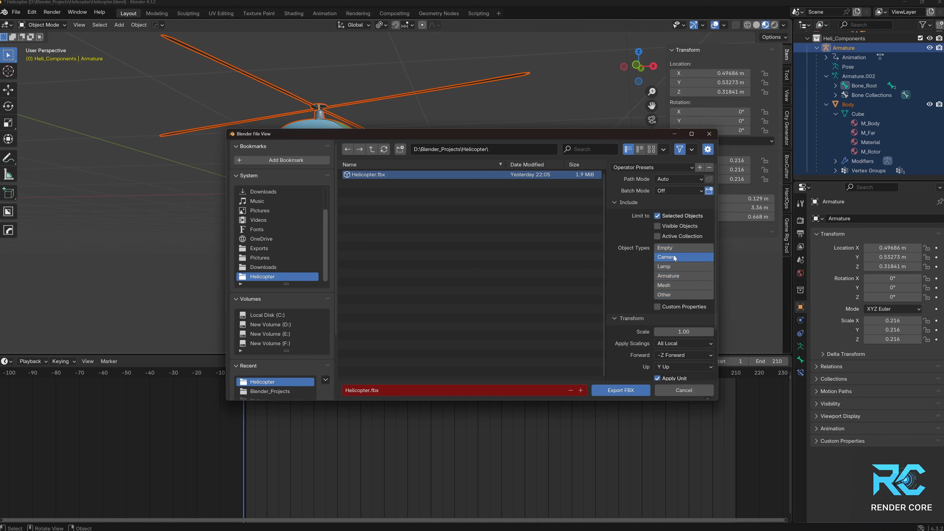
{"action": "left_click", "coordinate": [673, 248]}
{"action": "left_click", "coordinate": [675, 257]}
{"action": "left_click", "coordinate": [673, 275]}
{"action": "left_click", "coordinate": [671, 285], "text": "shift"}
{"action": "left_click", "coordinate": [672, 295], "text": "shift"}
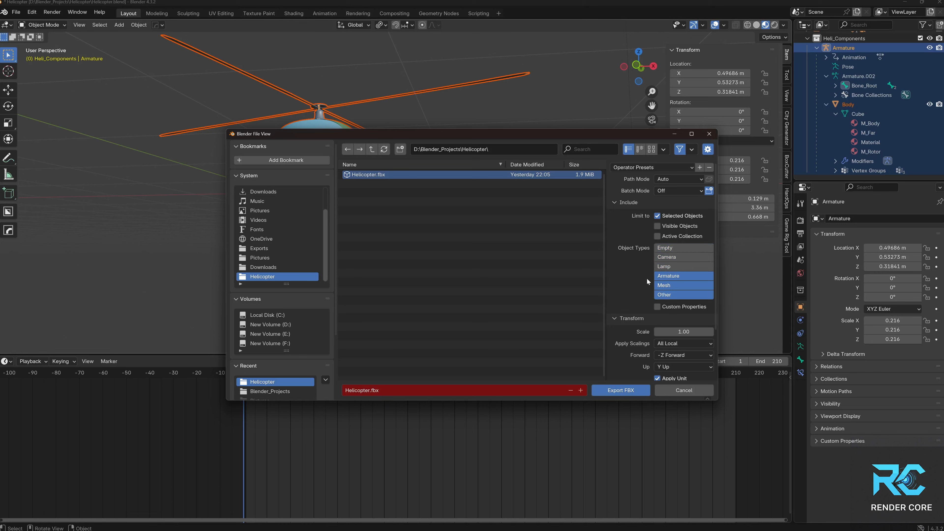
Step: Keep Y Up as the export's up axis and enable Apply Transform
{"action": "scroll", "coordinate": [665, 299], "scroll_direction": "down", "scroll_amount": 4}
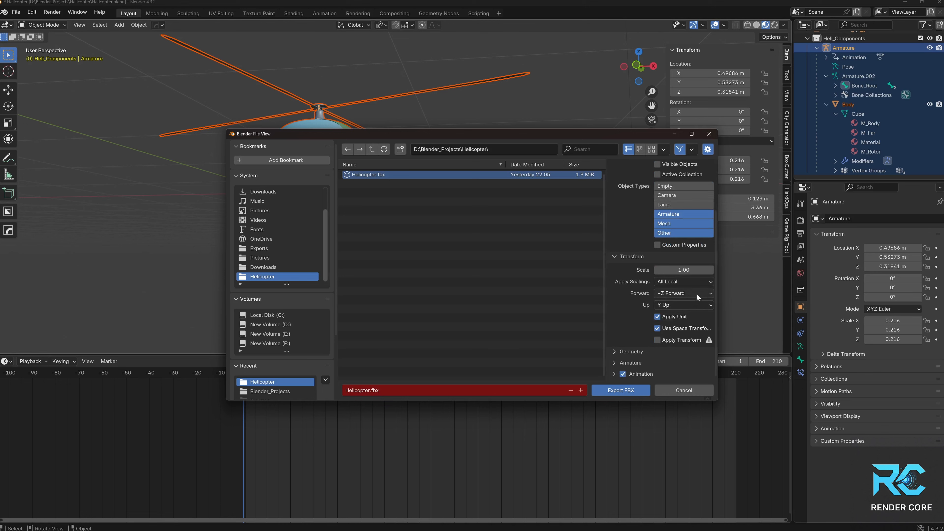
{"action": "left_click", "coordinate": [660, 304]}
{"action": "left_click", "coordinate": [663, 303]}
{"action": "left_click", "coordinate": [658, 340]}
Step: Disable Add Leaf Bones in the armature export settings and export the helicopter to Helicopter.fbx
{"action": "left_click", "coordinate": [614, 376]}
{"action": "scroll", "coordinate": [665, 356], "scroll_direction": "down", "scroll_amount": 5}
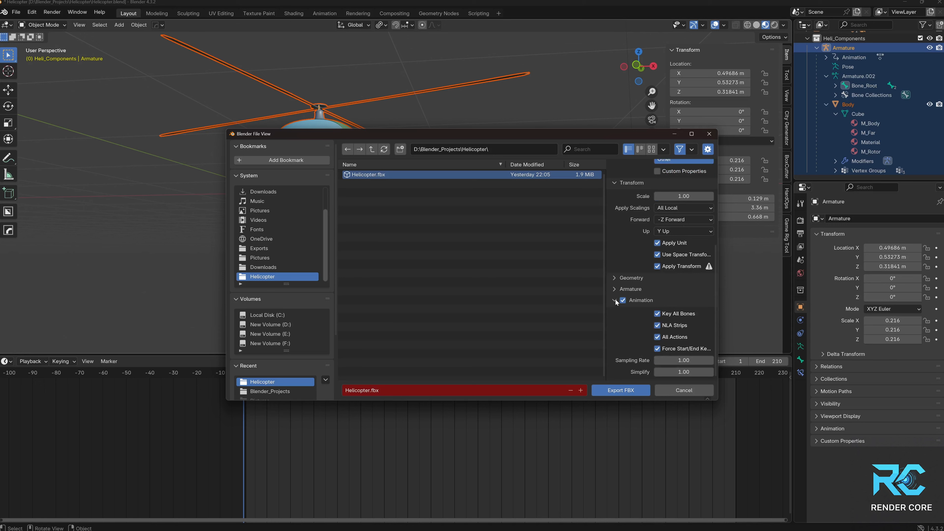
{"action": "left_click", "coordinate": [614, 289]}
{"action": "left_click", "coordinate": [657, 349]}
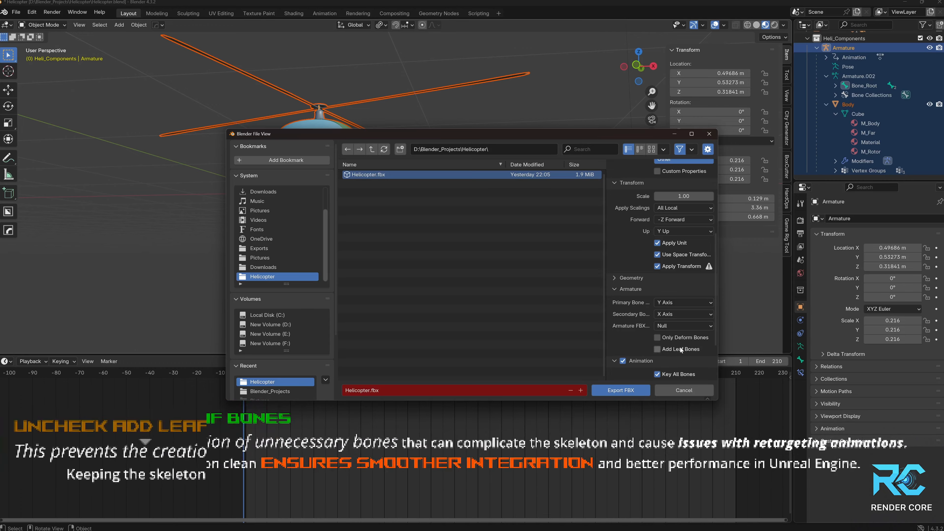
{"action": "left_click", "coordinate": [616, 392]}
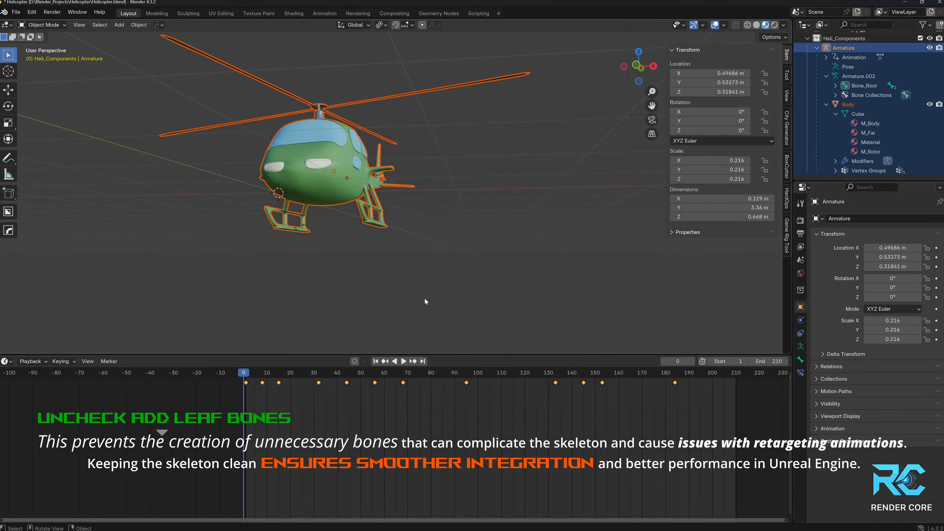
{"action": "middle_click_drag", "start_coordinate": [393, 240], "coordinate": [368, 236]}
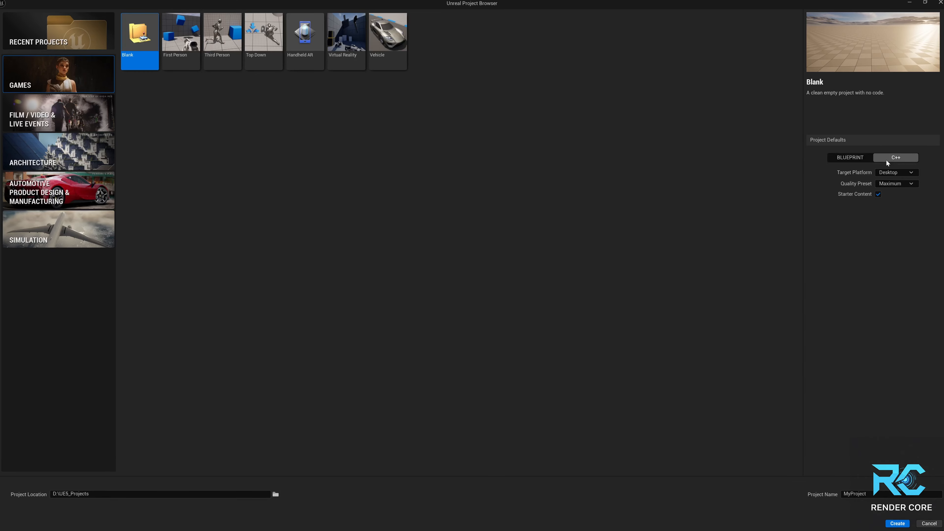
Step: In the Unreal Project Browser, create a blank Blueprint game project named Heli with Desktop as the target platform
{"action": "left_click", "coordinate": [877, 159]}
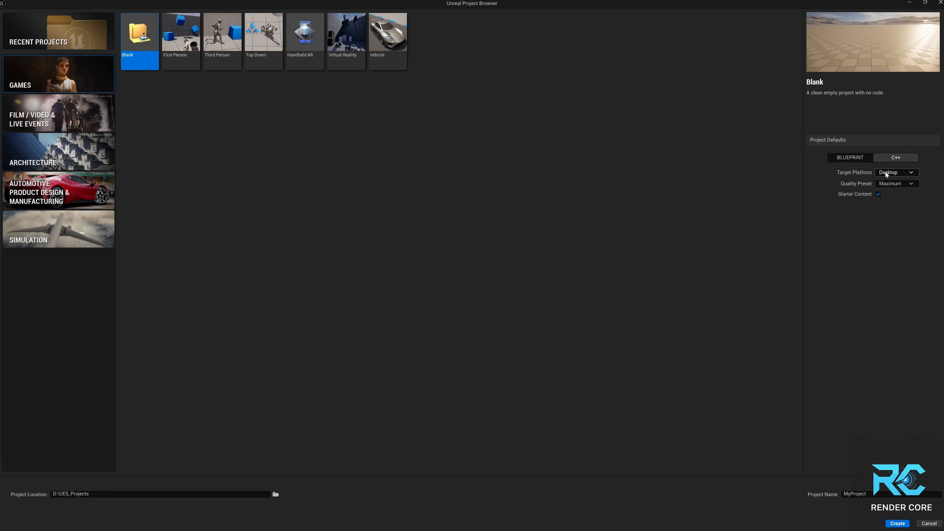
{"action": "left_click", "coordinate": [902, 173]}
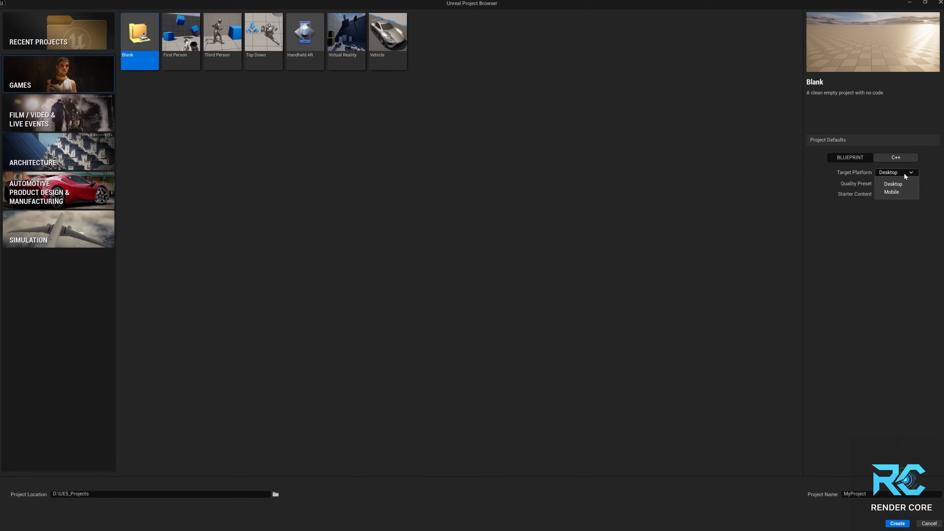
{"action": "left_click", "coordinate": [905, 175]}
{"action": "left_click", "coordinate": [893, 184]}
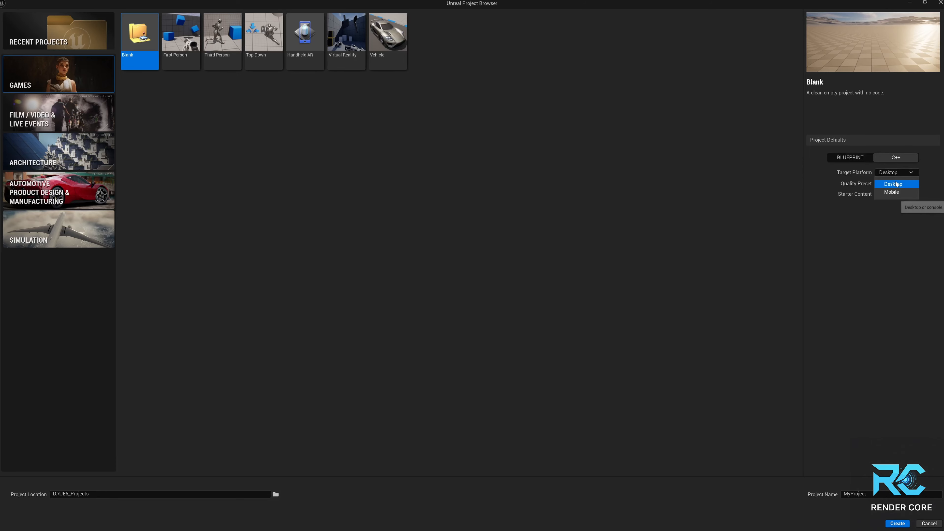
{"action": "left_click", "coordinate": [890, 186]}
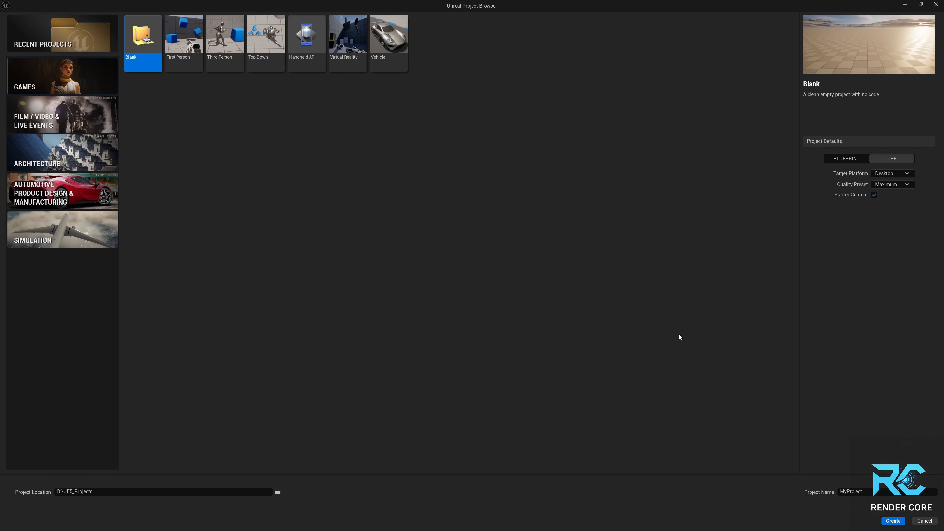
{"action": "left_click", "coordinate": [867, 492]}
{"action": "left_click", "coordinate": [893, 522]}
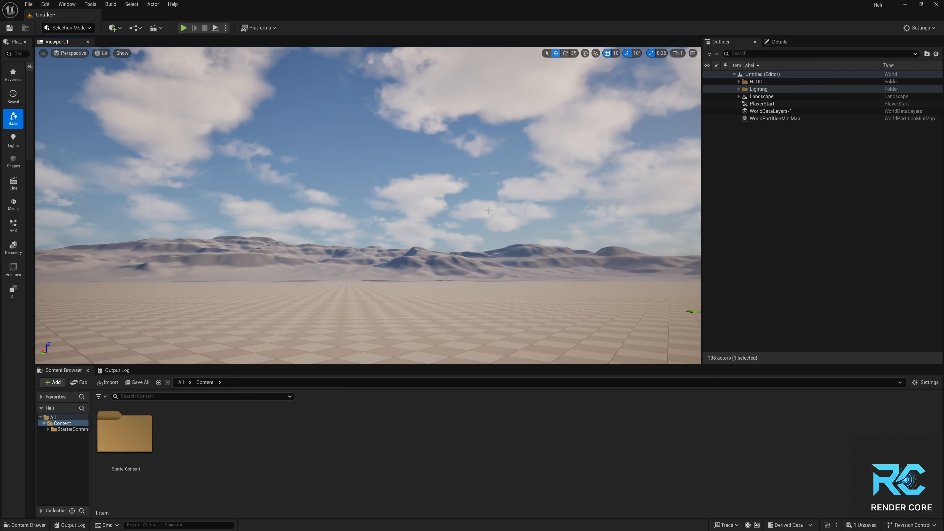
{"action": "key", "text": "f"}
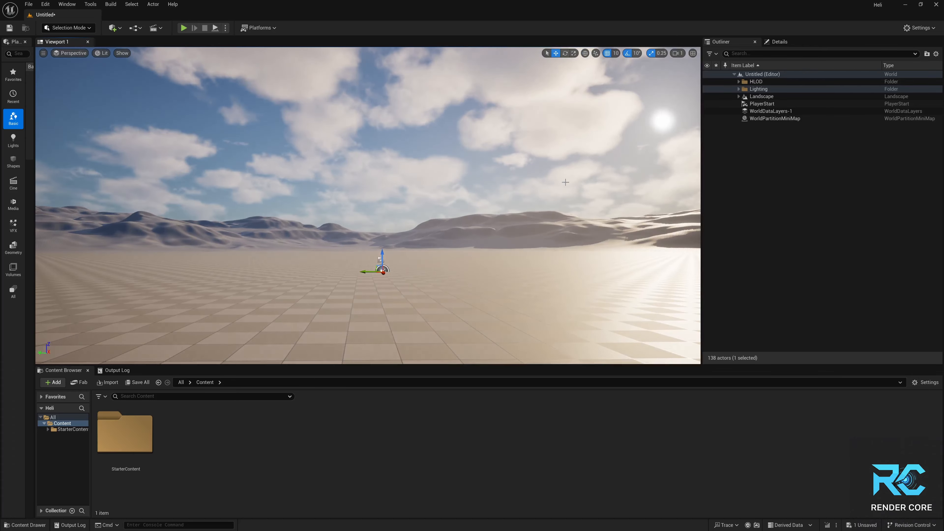
{"action": "mouse_move", "coordinate": [494, 222]}
{"action": "right_mouse_down"}
{"action": "mouse_move", "coordinate": [524, 200]}
{"action": "mouse_move", "coordinate": [565, 201]}
{"action": "mouse_move", "coordinate": [532, 184]}
{"action": "mouse_move", "coordinate": [381, 237]}
{"action": "mouse_move", "coordinate": [466, 194]}
{"action": "mouse_move", "coordinate": [488, 204]}
{"action": "mouse_move", "coordinate": [591, 178]}
{"action": "mouse_move", "coordinate": [498, 226]}
{"action": "right_mouse_up"}
{"action": "right_click", "coordinate": [500, 229]}
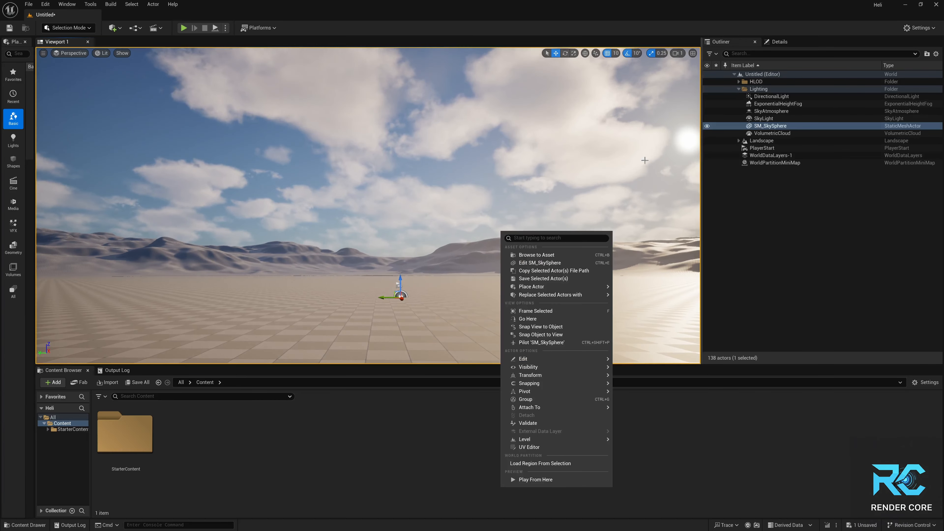
{"action": "key", "text": "Escape"}
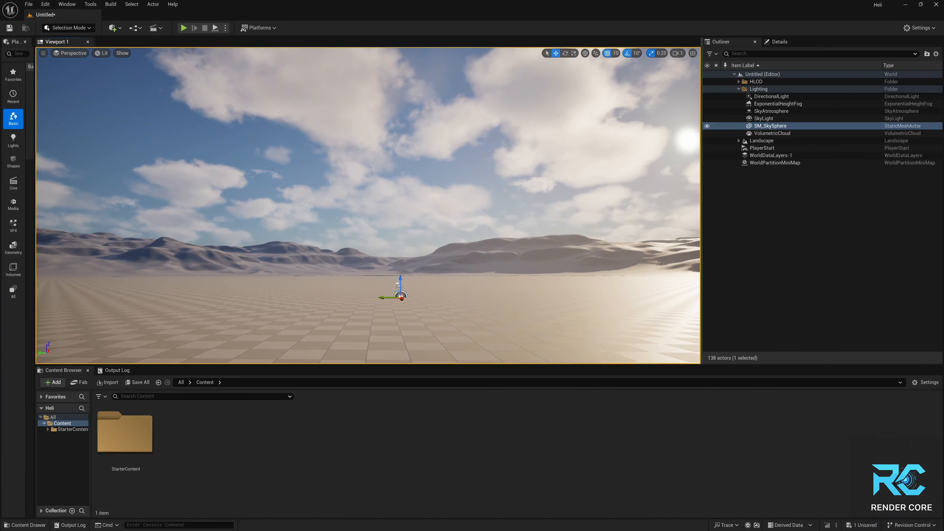
Step: Delete all LandscapeStreamingProxy actors under Landscape, from LandscapeStreamingProxy_0_0_0 through LandscapeStreamingProxy_7_7_0
{"action": "left_click", "coordinate": [738, 89]}
{"action": "left_click", "coordinate": [738, 96]}
{"action": "left_click", "coordinate": [748, 108]}
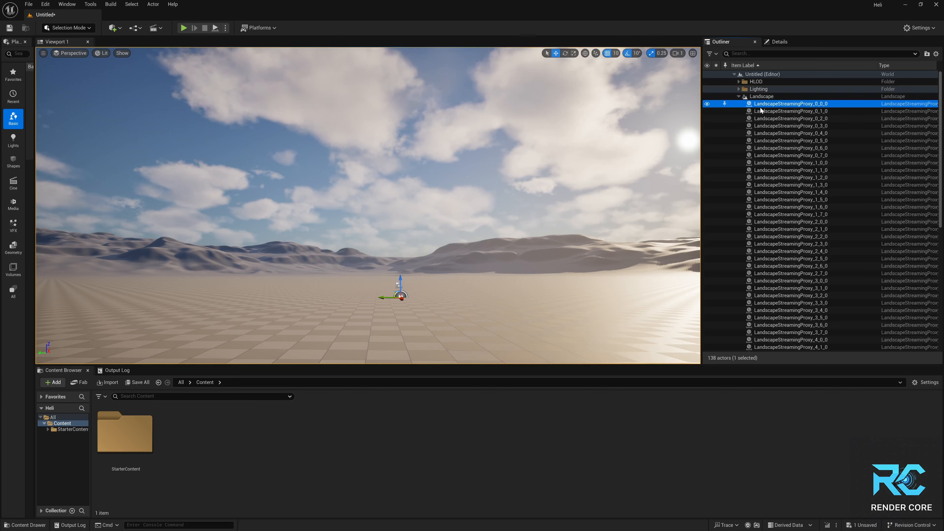
{"action": "scroll", "coordinate": [765, 208], "scroll_direction": "down", "scroll_amount": 10}
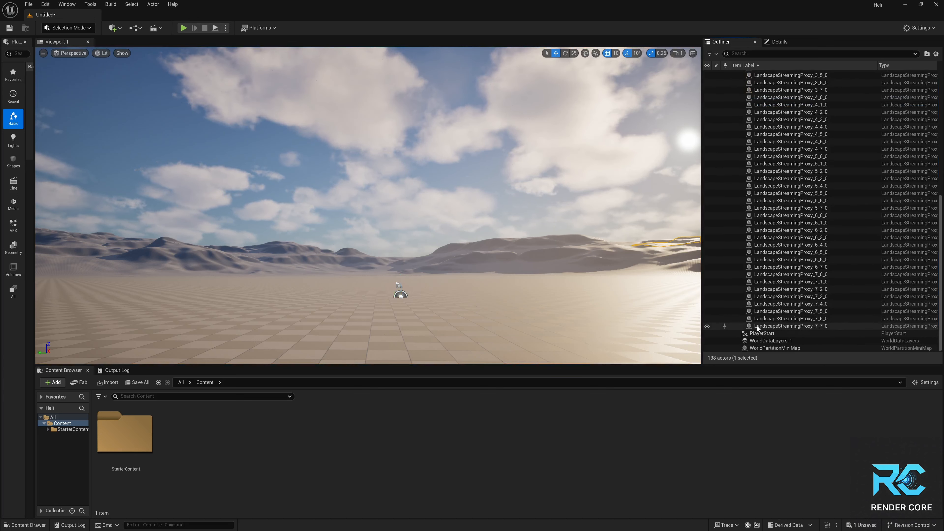
{"action": "left_click", "coordinate": [788, 327], "text": "shift"}
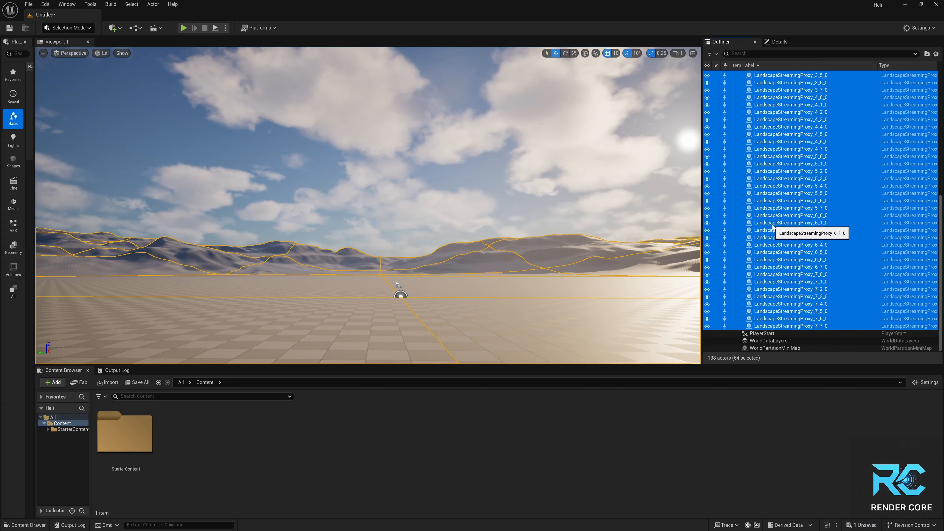
{"action": "key", "text": "Delete"}
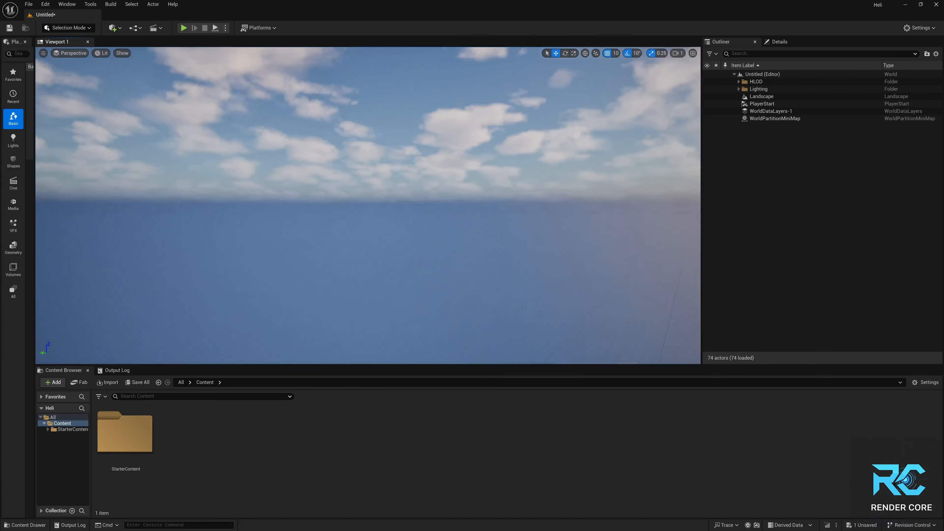
Step: Delete all actors in the Lighting folder, from DirectionalLight through VolumetricCloud, along with the Landscape actor
{"action": "right_click_drag", "start_coordinate": [368, 205], "coordinate": [431, 189]}
{"action": "left_click", "coordinate": [738, 89]}
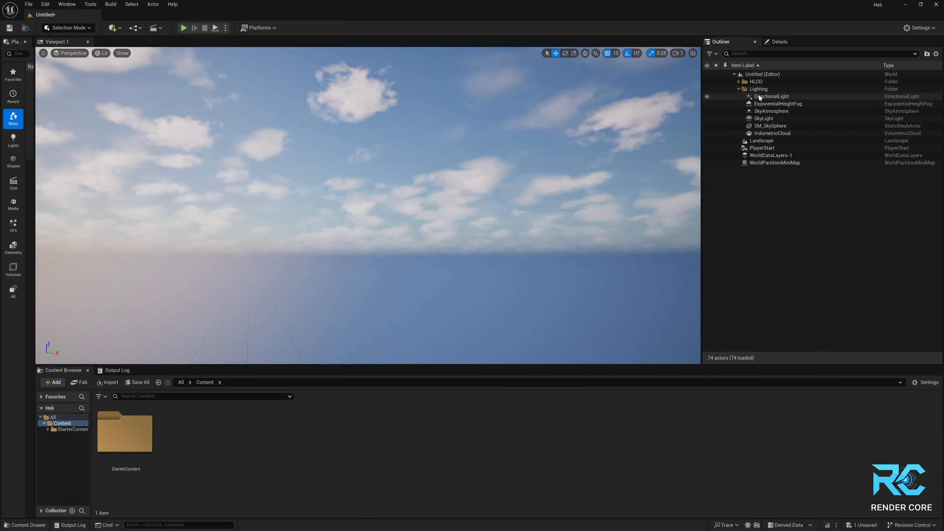
{"action": "left_click", "coordinate": [769, 97]}
{"action": "left_click", "coordinate": [771, 134], "text": "shift"}
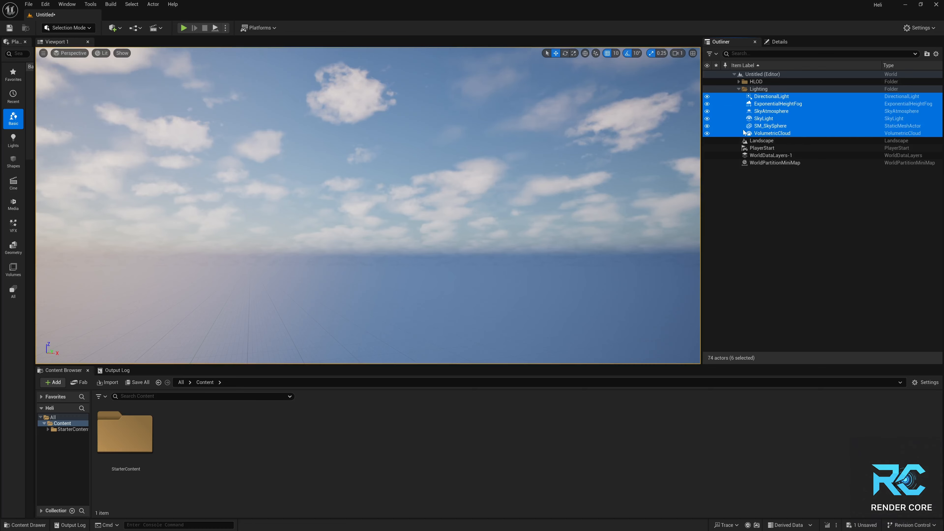
{"action": "right_click", "coordinate": [745, 108]}
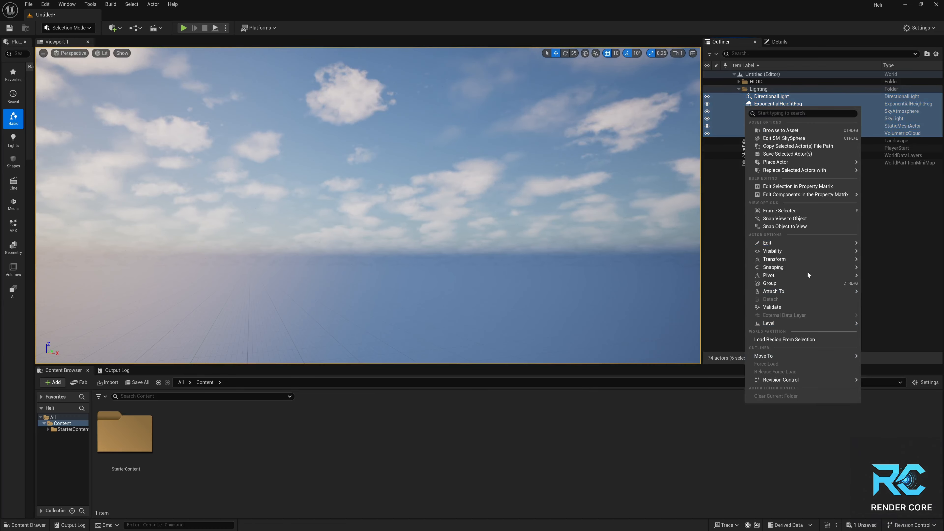
{"action": "mouse_move", "coordinate": [785, 327]}
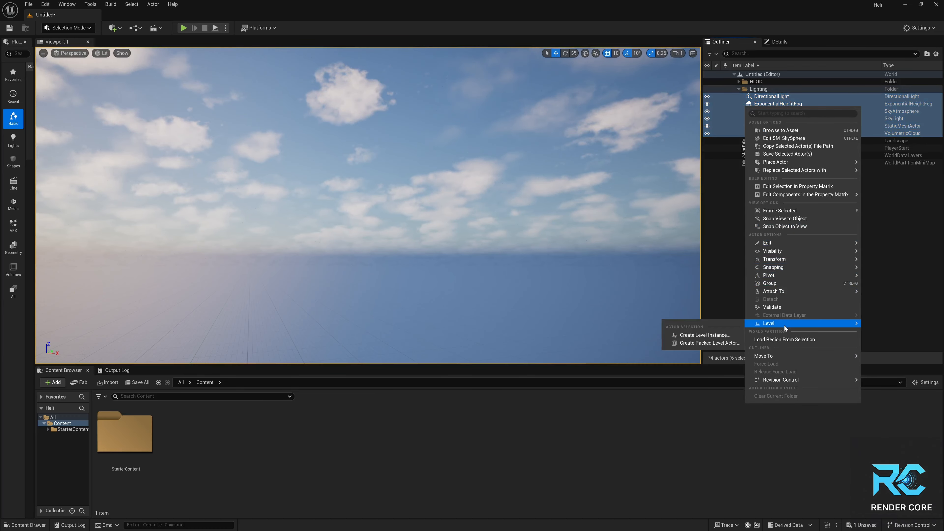
{"action": "left_click", "coordinate": [707, 112]}
{"action": "key", "text": "Delete"}
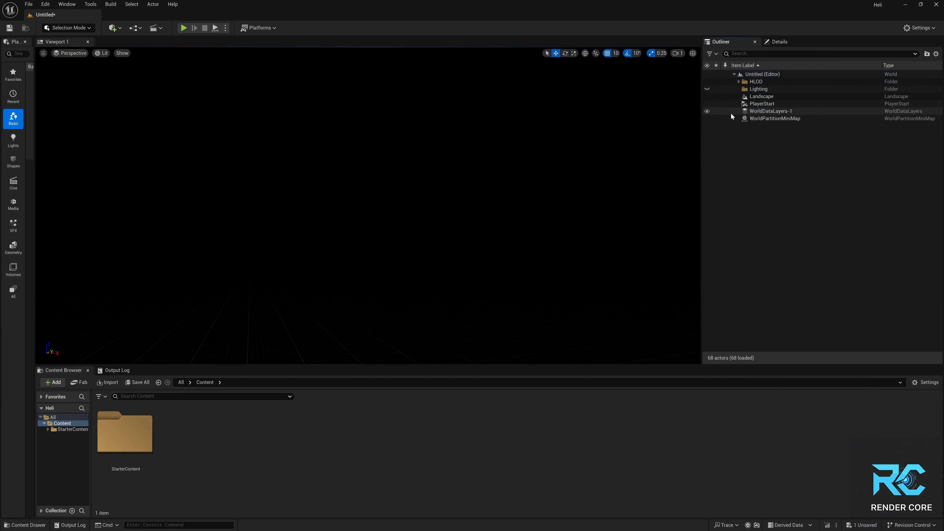
{"action": "left_click", "coordinate": [752, 97]}
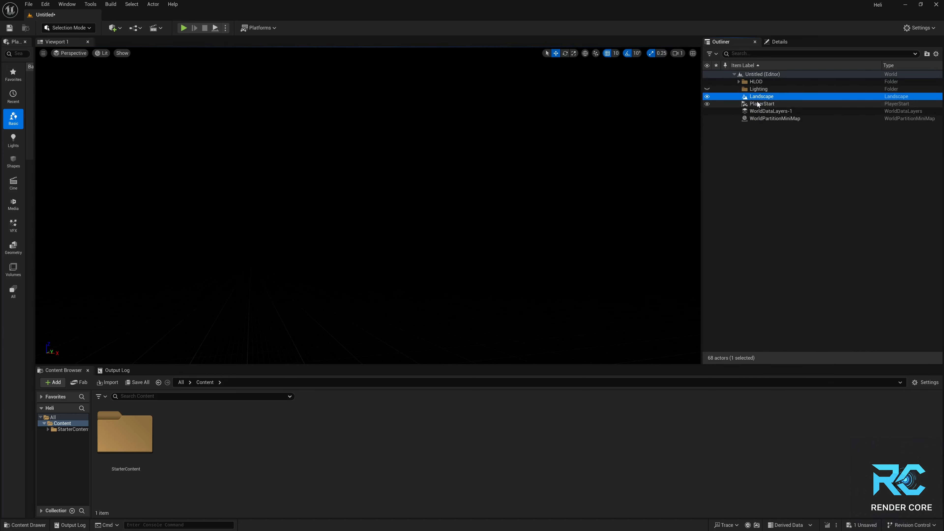
{"action": "key", "text": "Delete"}
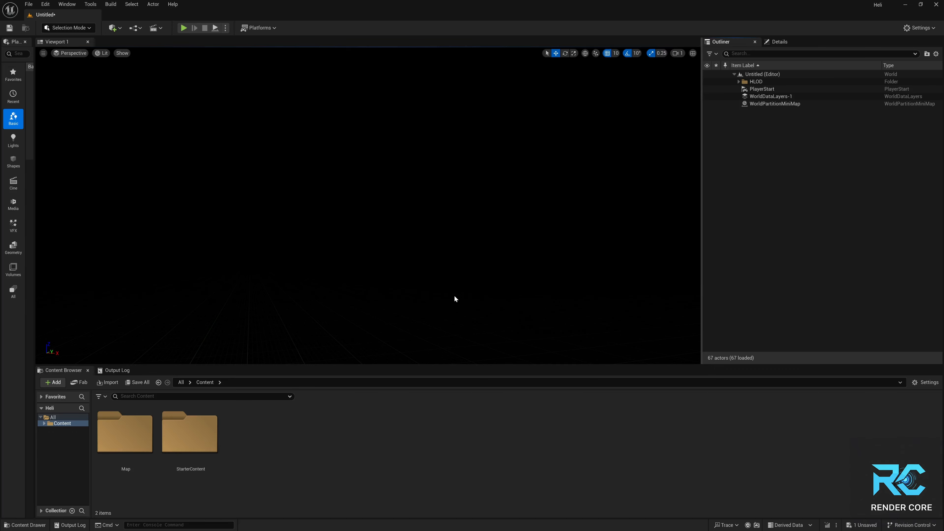
Step: Create a new folder named Assets inside the Content folder
{"action": "right_click", "coordinate": [271, 449]}
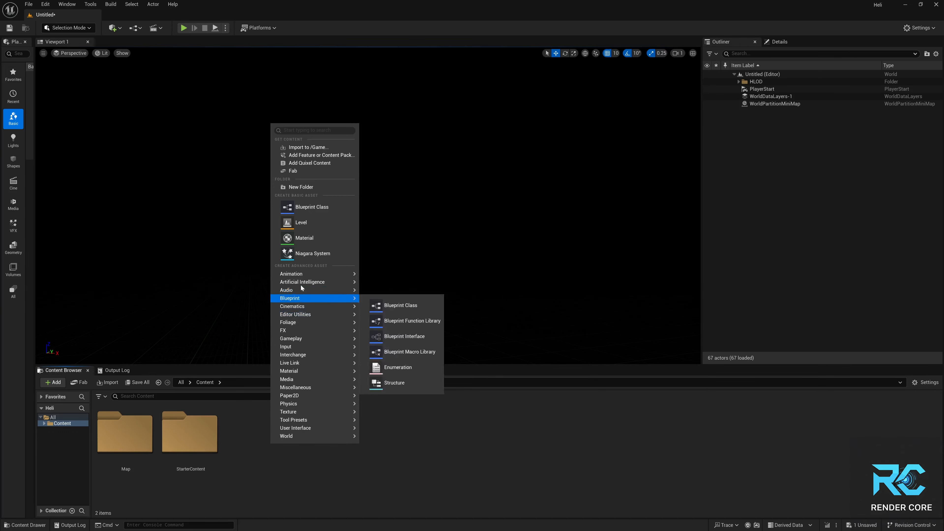
{"action": "left_click", "coordinate": [323, 188]}
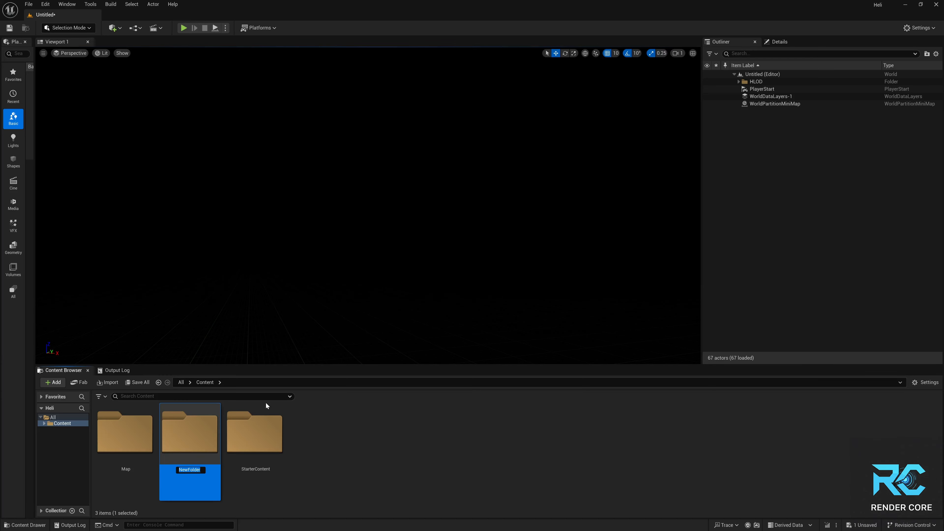
{"action": "type", "text": "H"}
{"action": "key", "text": "BackSpace"}
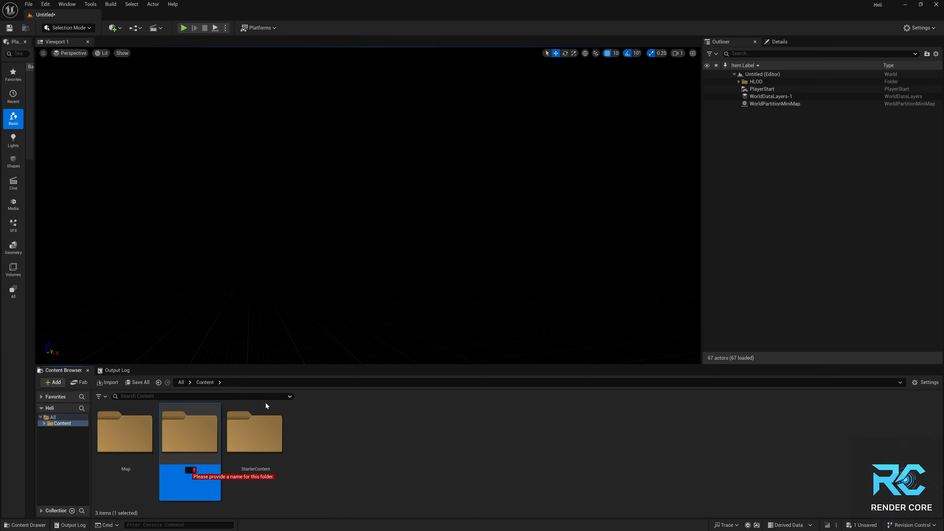
{"action": "type", "text": "Assets"}
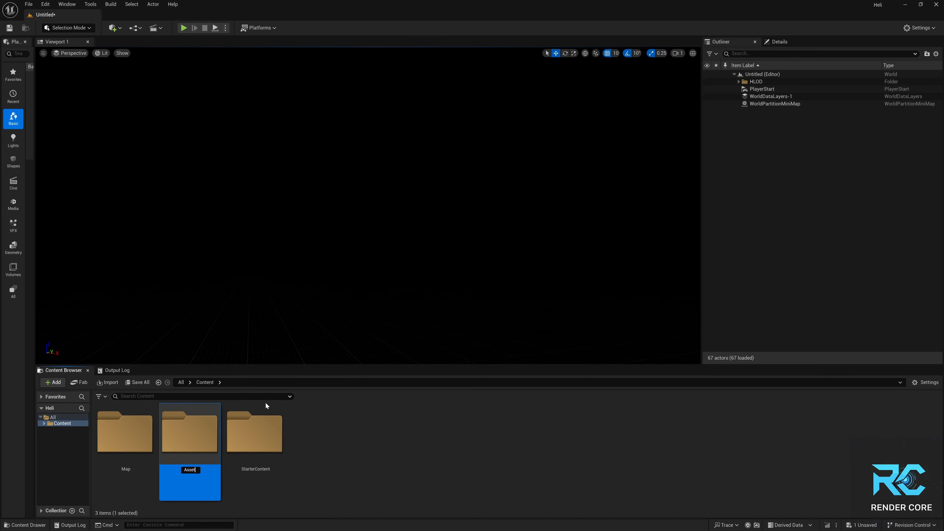
{"action": "key", "text": "Return"}
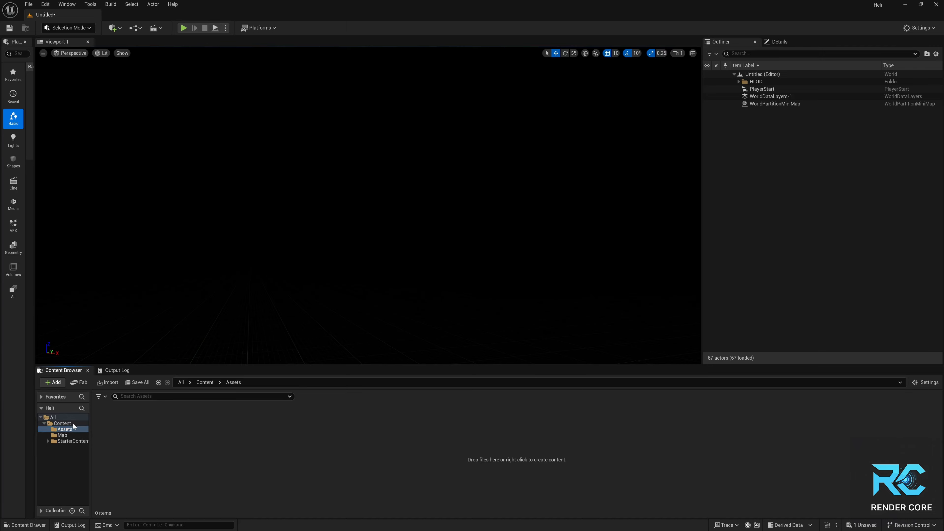
Step: Import Helicopter.fbx into the Assets folder with the default pipeline settings, keeping Import Animations and Import Bone Tracks enabled
{"action": "left_click", "coordinate": [108, 382]}
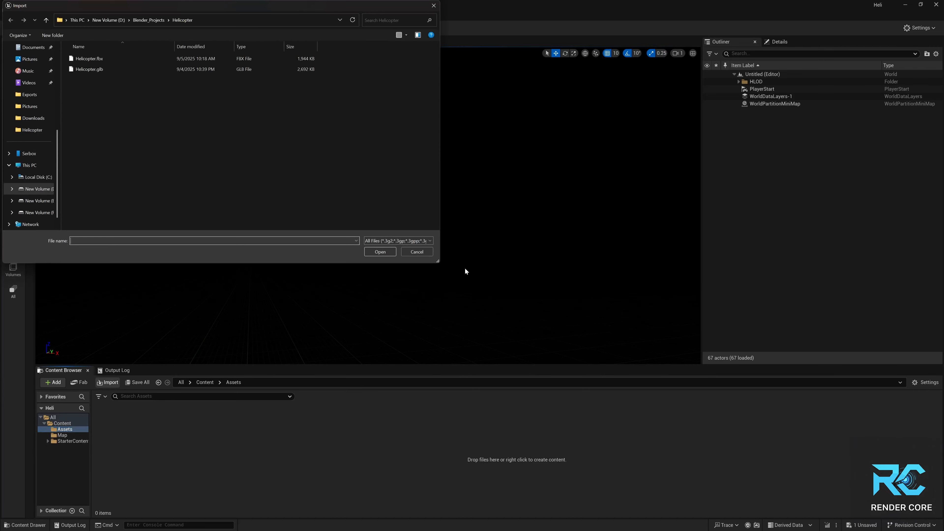
{"action": "left_click", "coordinate": [113, 58]}
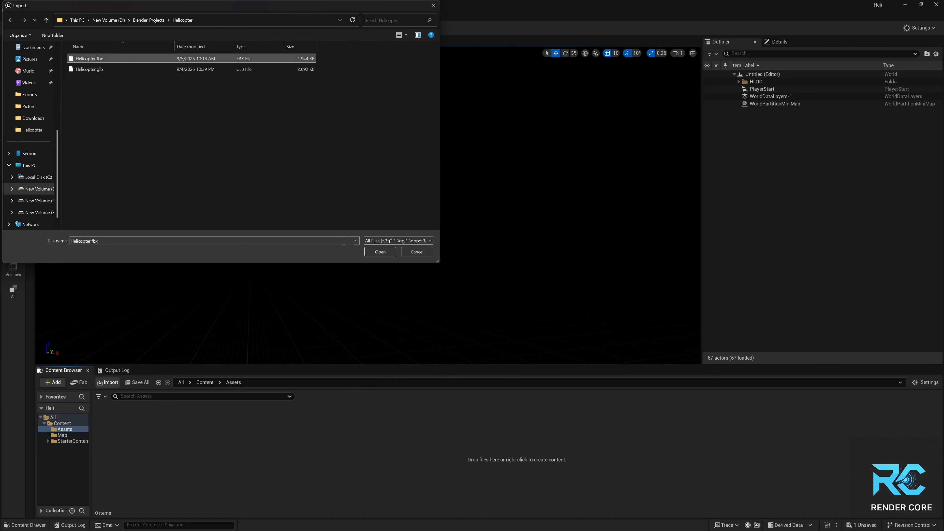
{"action": "left_click", "coordinate": [380, 251]}
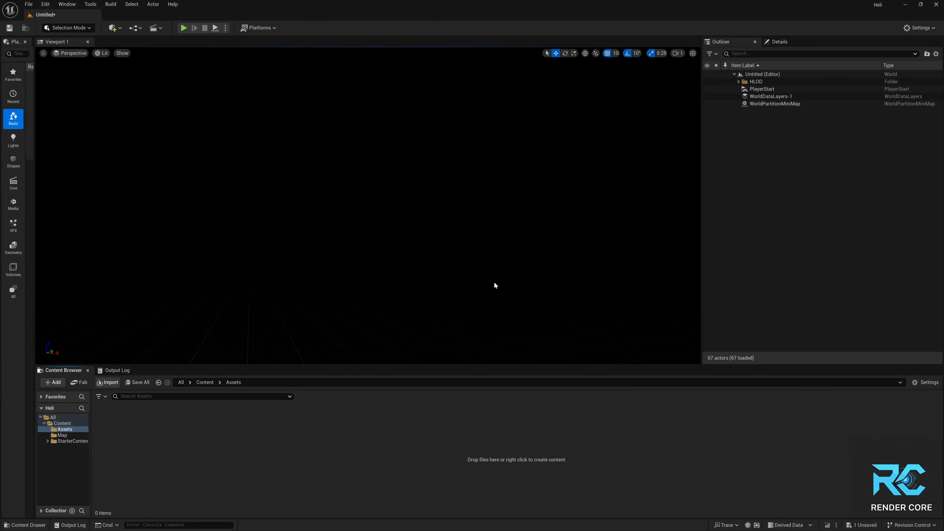
{"action": "scroll", "coordinate": [511, 279], "scroll_direction": "down", "scroll_amount": 5}
{"action": "scroll", "coordinate": [505, 278], "scroll_direction": "down", "scroll_amount": 2}
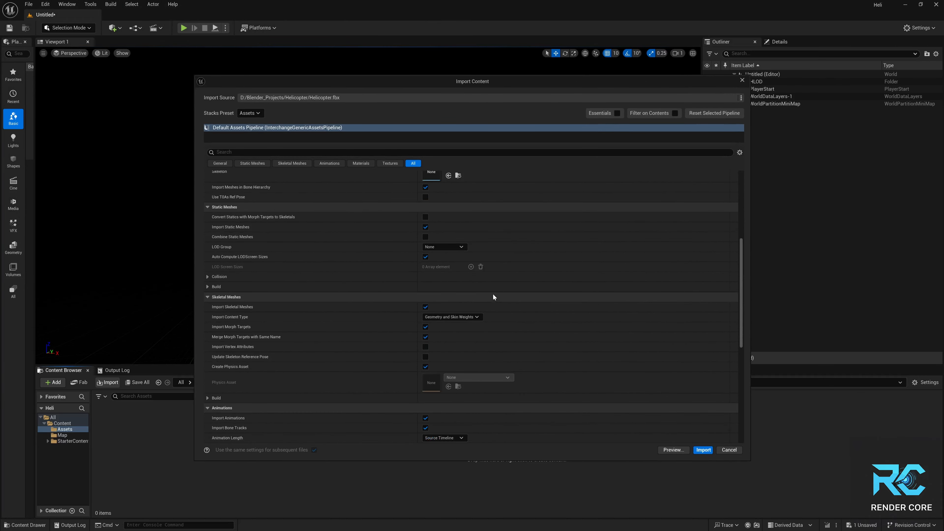
{"action": "left_click", "coordinate": [340, 163]}
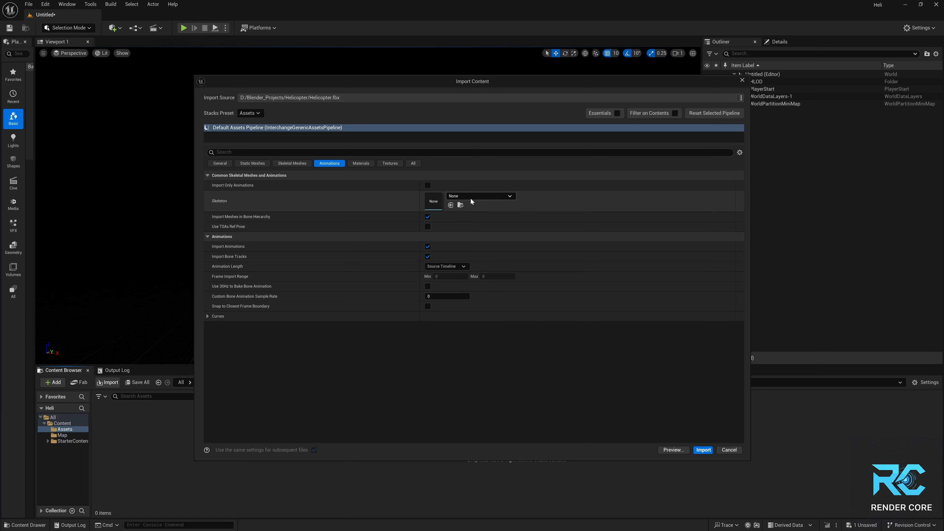
{"action": "left_click", "coordinate": [703, 449]}
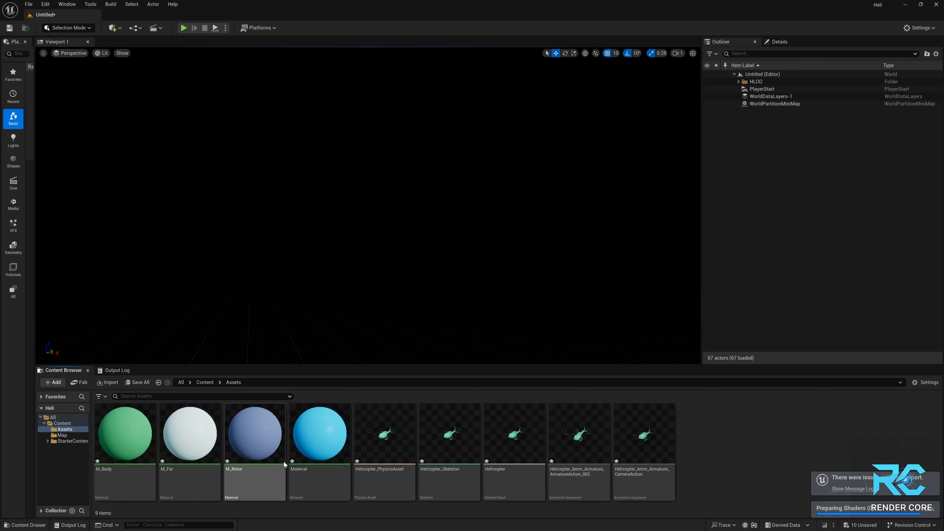
Step: Examine the imported helicopter assets, including the physics asset, materials, skeletal mesh and both animation sequences
{"action": "left_click", "coordinate": [395, 440]}
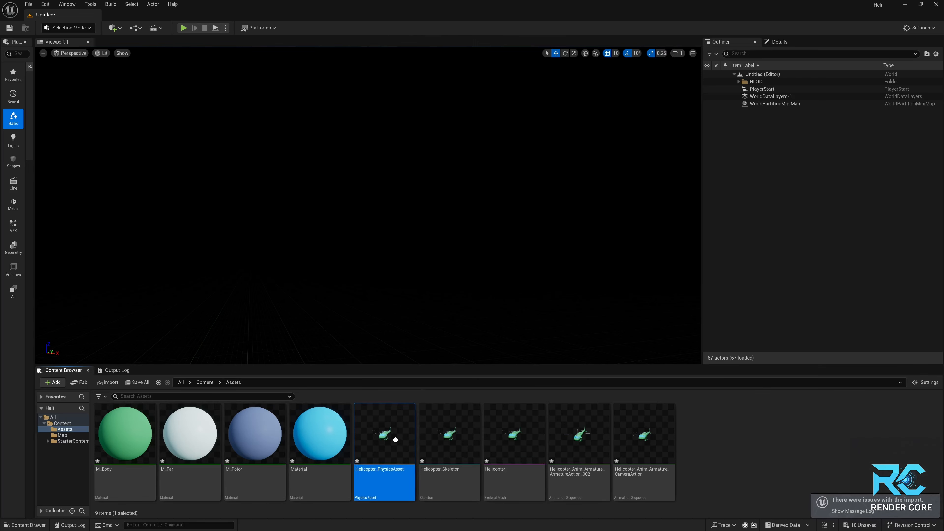
{"action": "left_click", "coordinate": [190, 446]}
{"action": "left_click", "coordinate": [106, 453]}
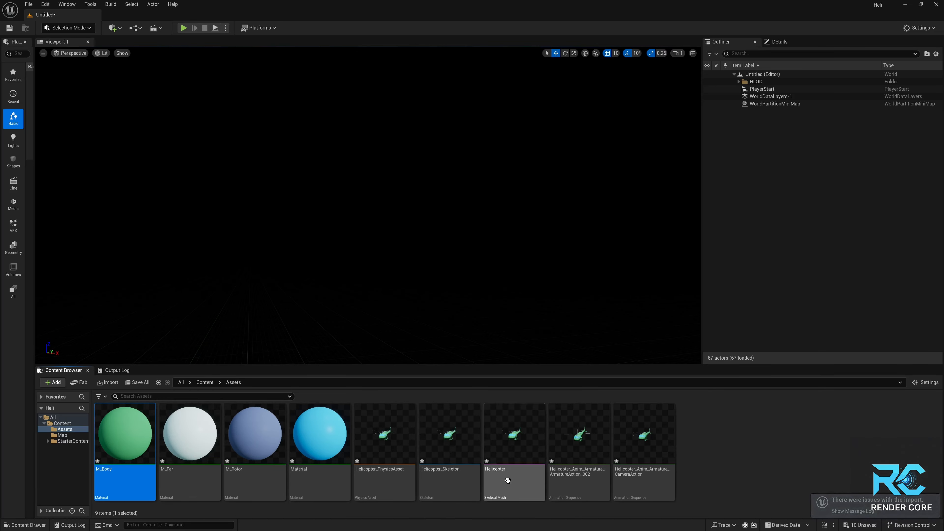
{"action": "left_click", "coordinate": [514, 448]}
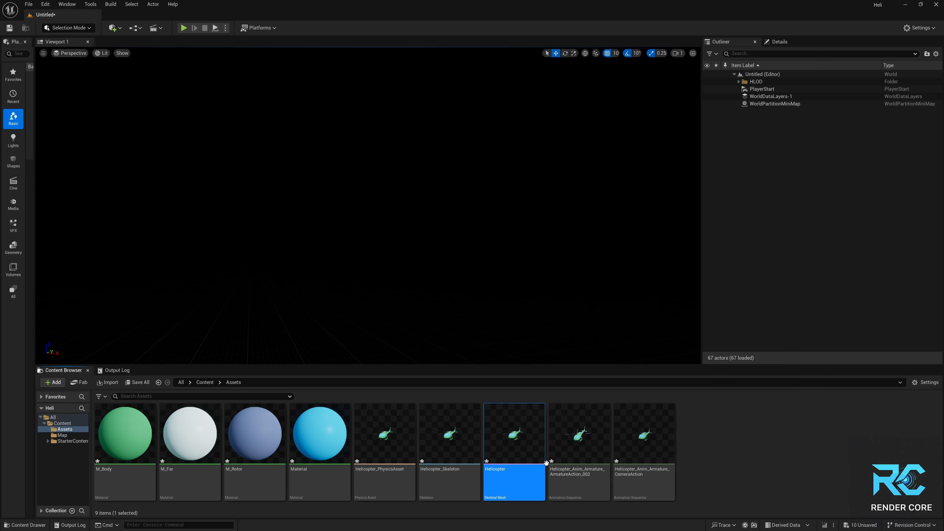
{"action": "left_click", "coordinate": [588, 442]}
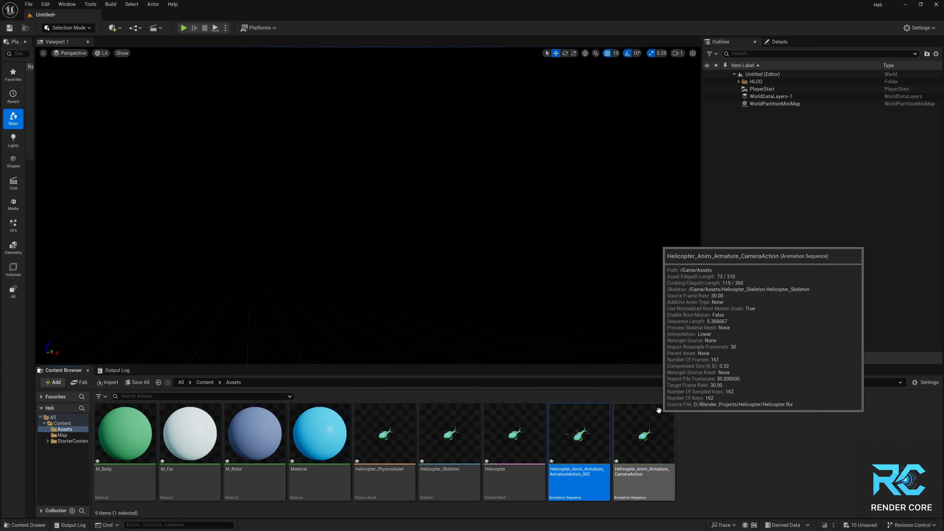
{"action": "left_click", "coordinate": [646, 436]}
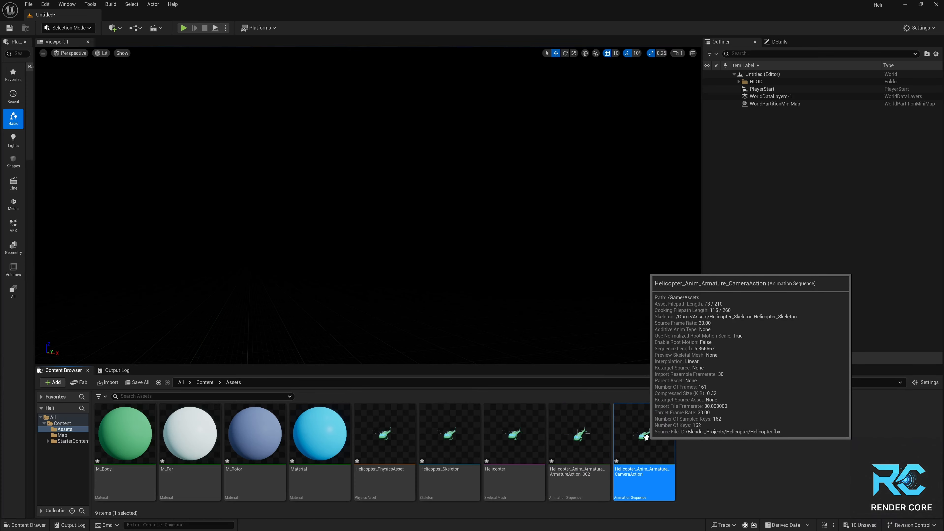
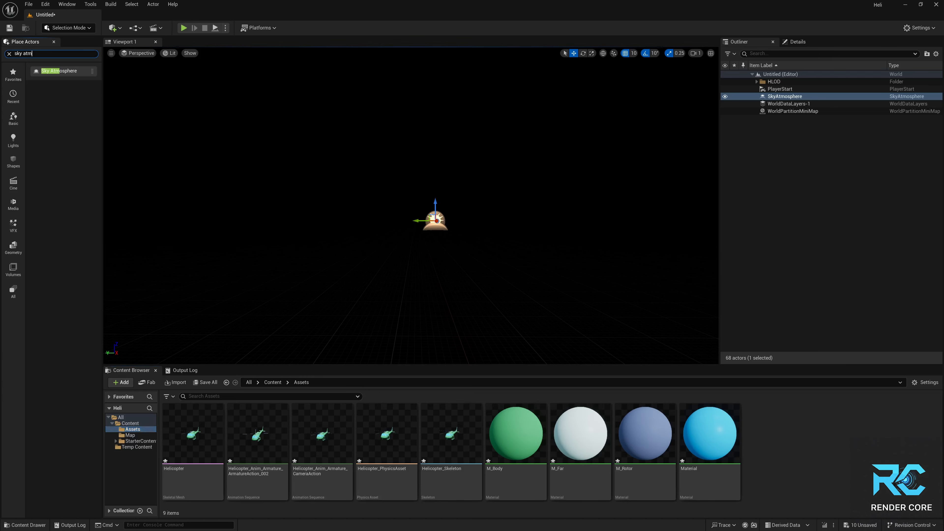
Step: Find the Directional Light actor and place it in the level at the Sky Atmosphere actor
{"action": "double_click", "coordinate": [28, 54]}
{"action": "left_click_drag", "start_coordinate": [35, 54], "coordinate": [13, 54]}
{"action": "type", "text": "direction"}
{"action": "left_click_drag", "start_coordinate": [60, 71], "coordinate": [435, 228]}
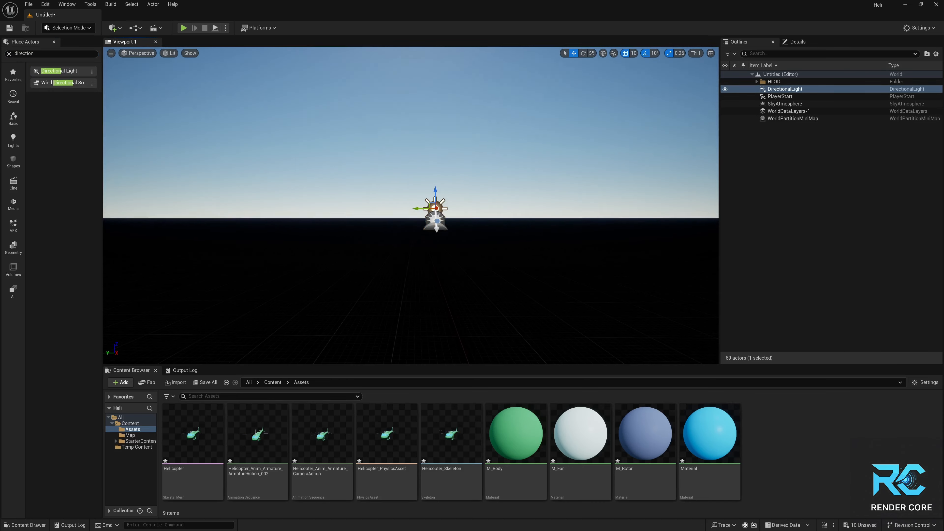
Step: Rotate the directional light interactively so the sun sits low above the horizon for a warm, sunset-like sky
{"action": "right_click_drag", "start_coordinate": [436, 229], "coordinate": [382, 166]}
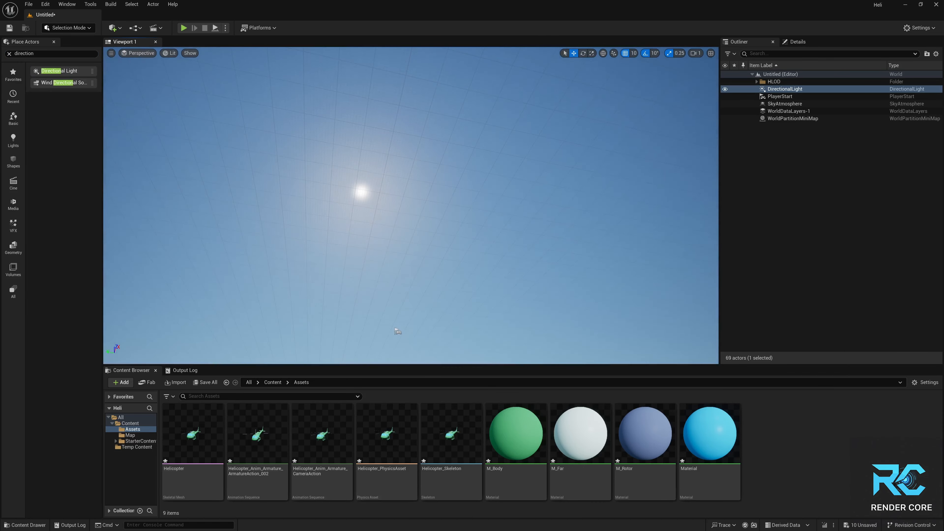
{"action": "right_click_drag", "start_coordinate": [307, 223], "coordinate": [353, 268]}
{"action": "left_click_drag", "start_coordinate": [352, 268], "coordinate": [360, 276], "text": "alt"}
{"action": "left_click_drag", "start_coordinate": [261, 223], "coordinate": [259, 189], "text": "alt"}
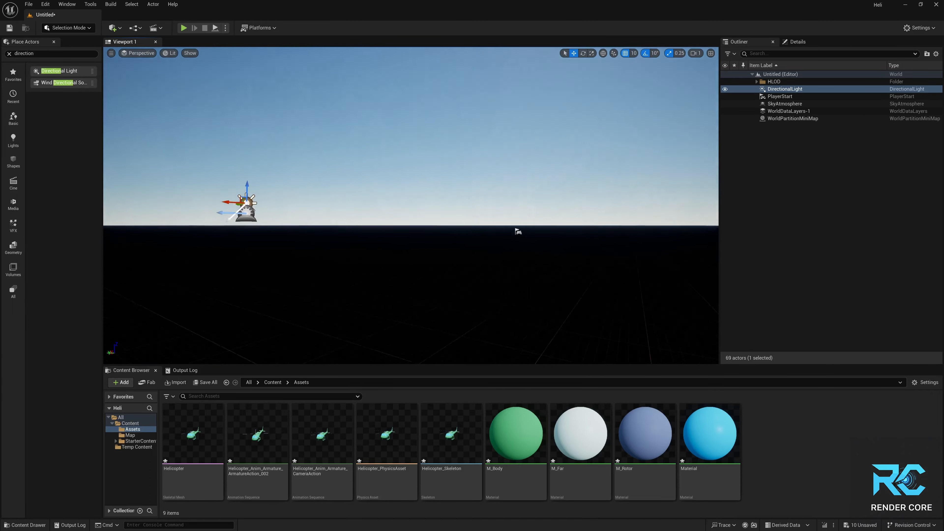
{"action": "left_click_drag", "start_coordinate": [495, 192], "coordinate": [470, 201]}
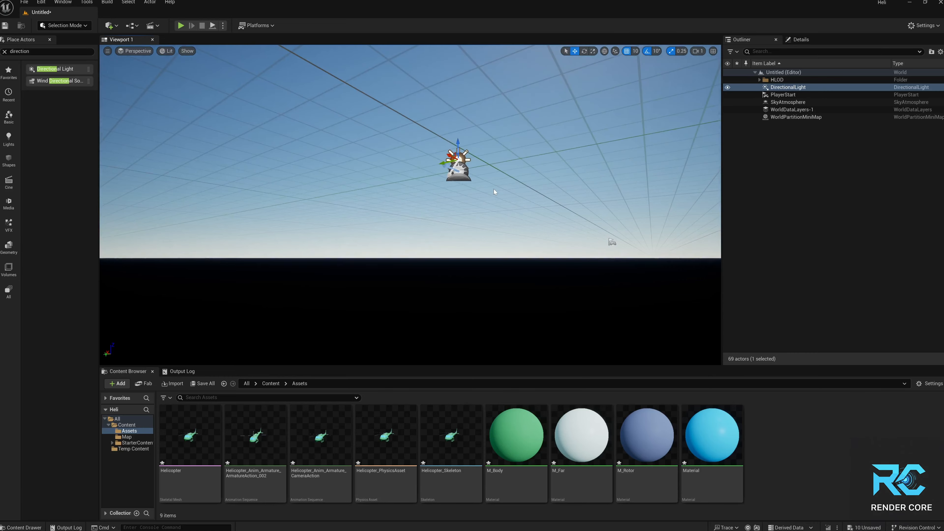
{"action": "mouse_move", "coordinate": [495, 192]}
{"action": "right_mouse_down"}
{"action": "mouse_move", "coordinate": [501, 160]}
{"action": "mouse_move", "coordinate": [527, 149]}
{"action": "mouse_move", "coordinate": [485, 203]}
{"action": "right_mouse_up"}
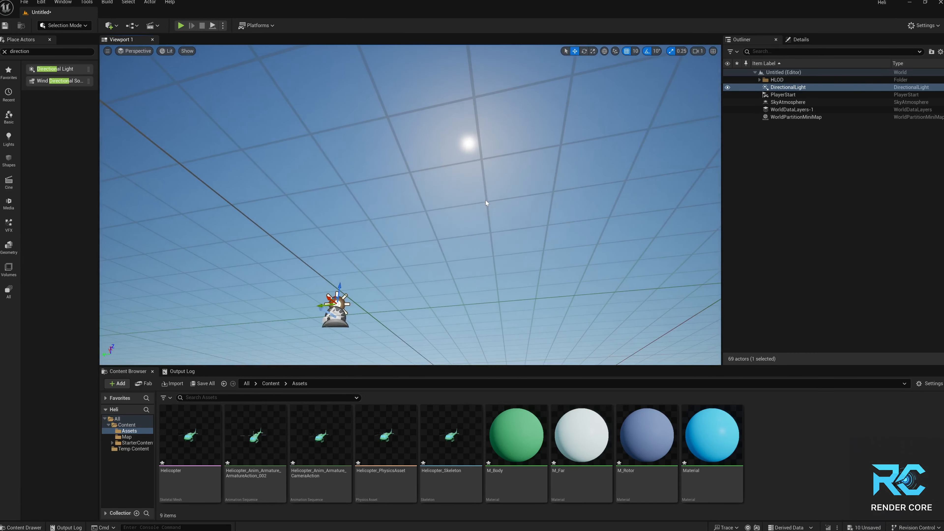
{"action": "key", "text": "ctrl+l"}
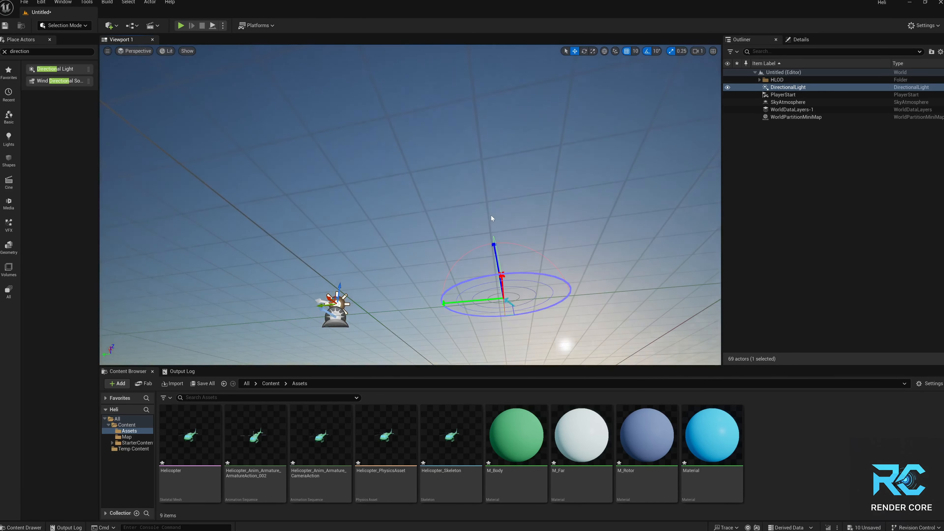
{"action": "key", "text": "ctrl+l"}
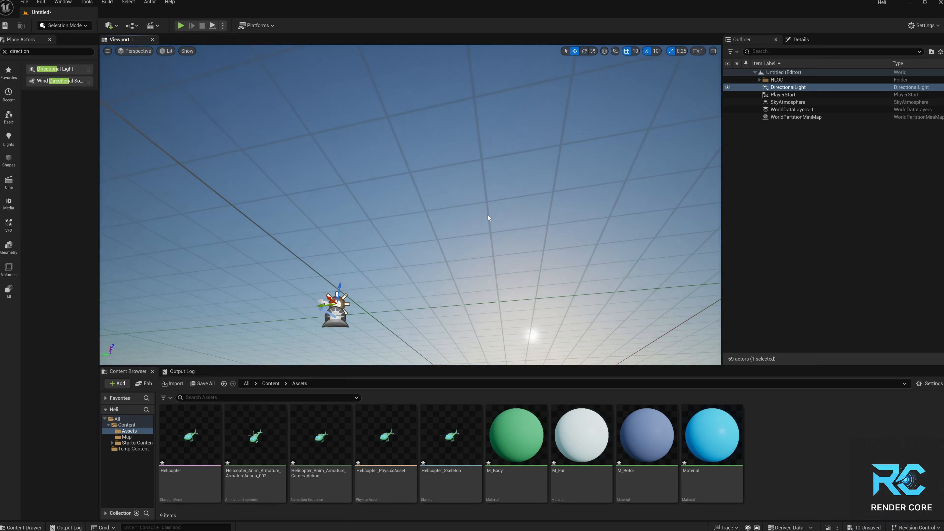
{"action": "left_click", "coordinate": [494, 233]}
{"action": "right_click_drag", "start_coordinate": [494, 232], "coordinate": [504, 271]}
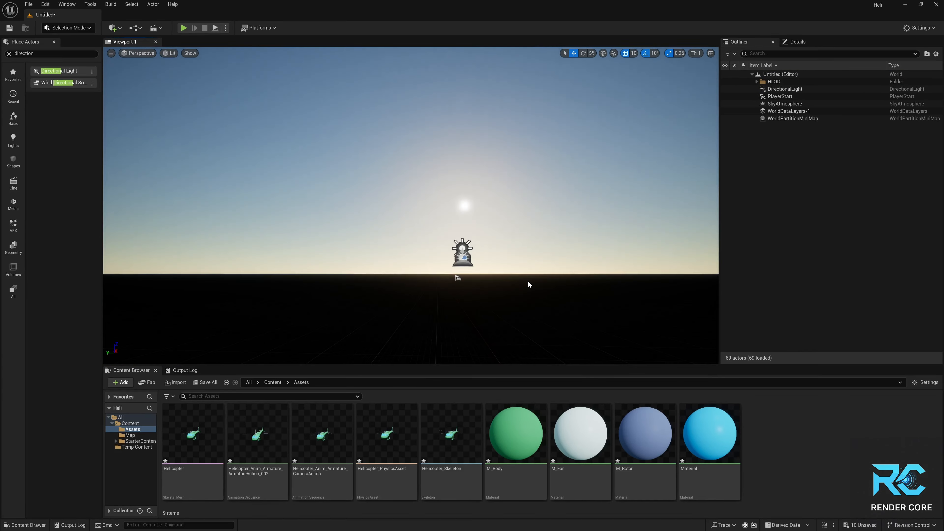
{"action": "key", "text": "ctrl+l"}
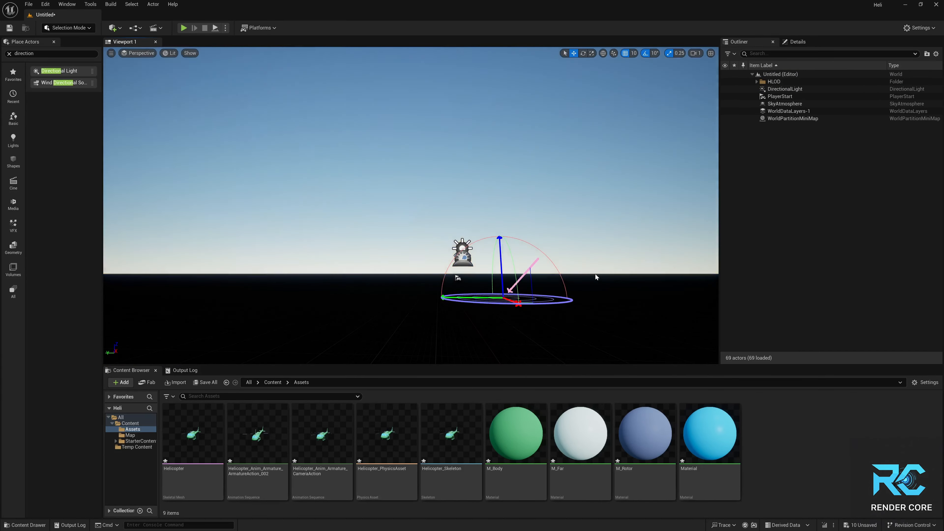
{"action": "key", "text": "ctrl+l"}
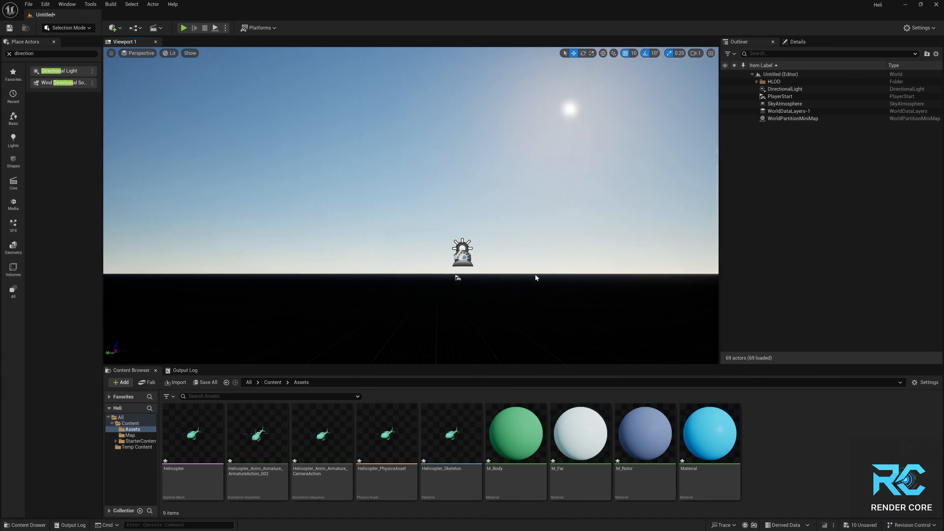
{"action": "key", "text": "ctrl+l"}
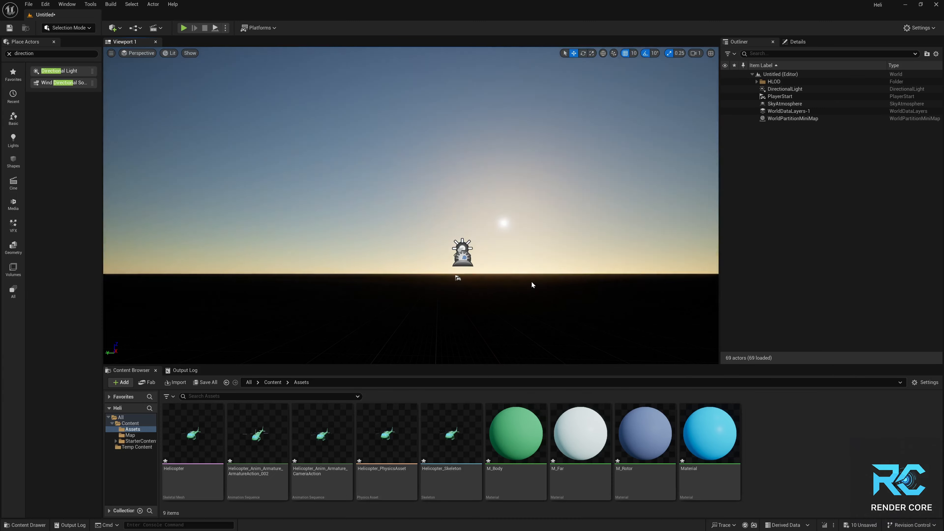
Step: Lower the sun to the horizon interactively and place a second Directional Light at the Sky Atmosphere actor
{"action": "key", "text": "ctrl+l"}
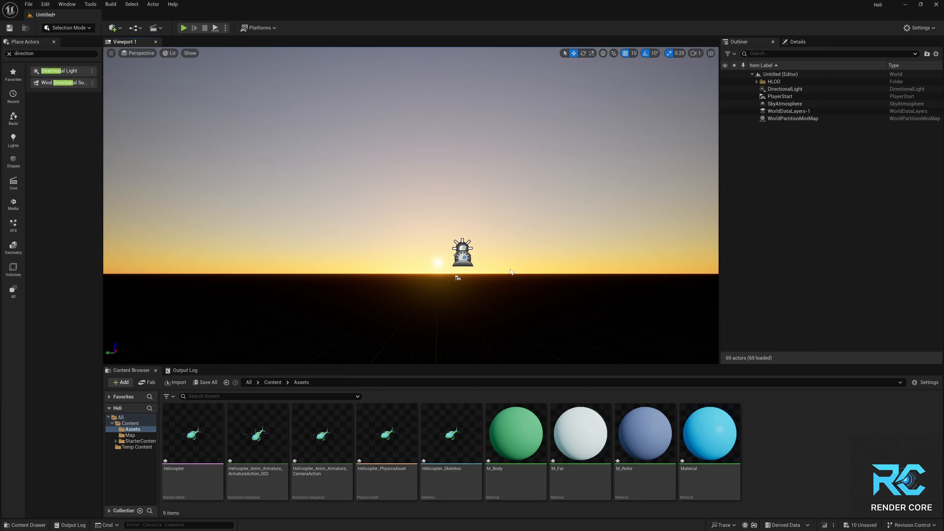
{"action": "left_click_drag", "start_coordinate": [70, 72], "coordinate": [463, 248]}
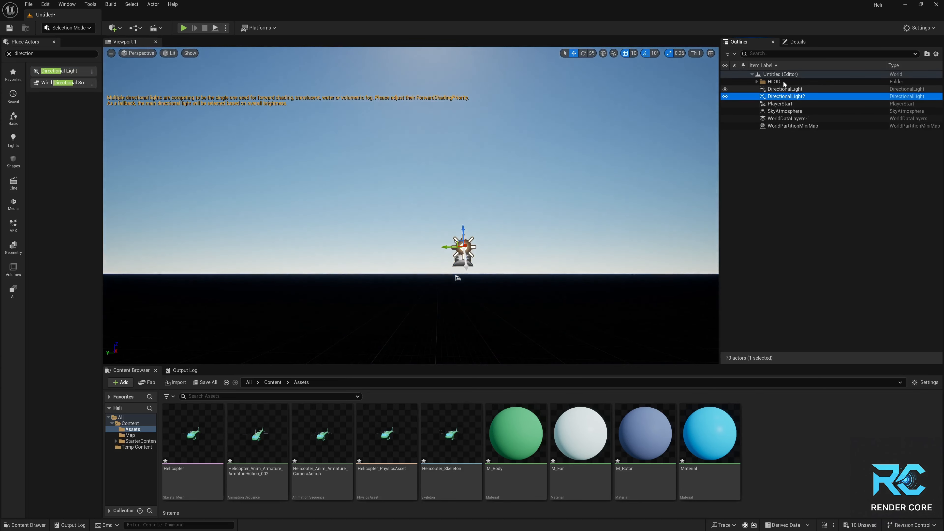
Step: Find the second directional light's Atmosphere Sun Light Index property and set it to 1
{"action": "left_click", "coordinate": [792, 44]}
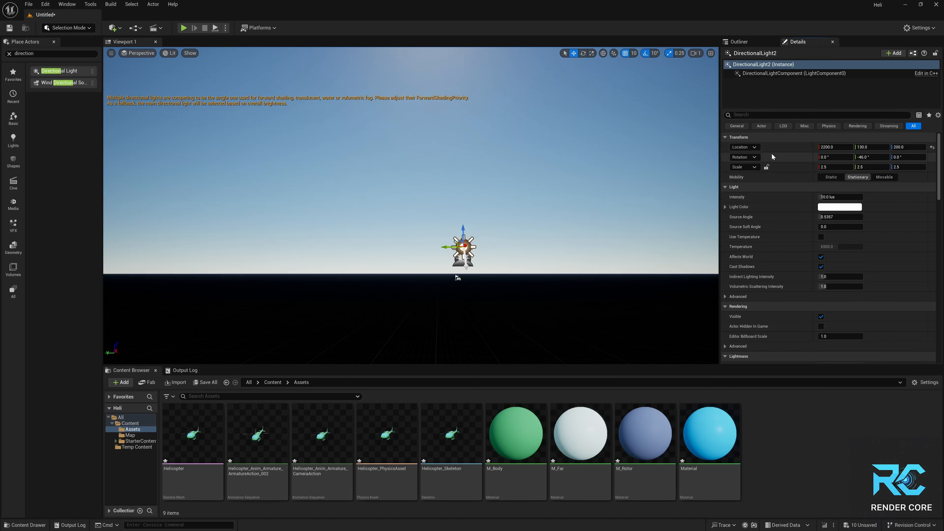
{"action": "left_click", "coordinate": [773, 114]}
{"action": "type", "text": "as"}
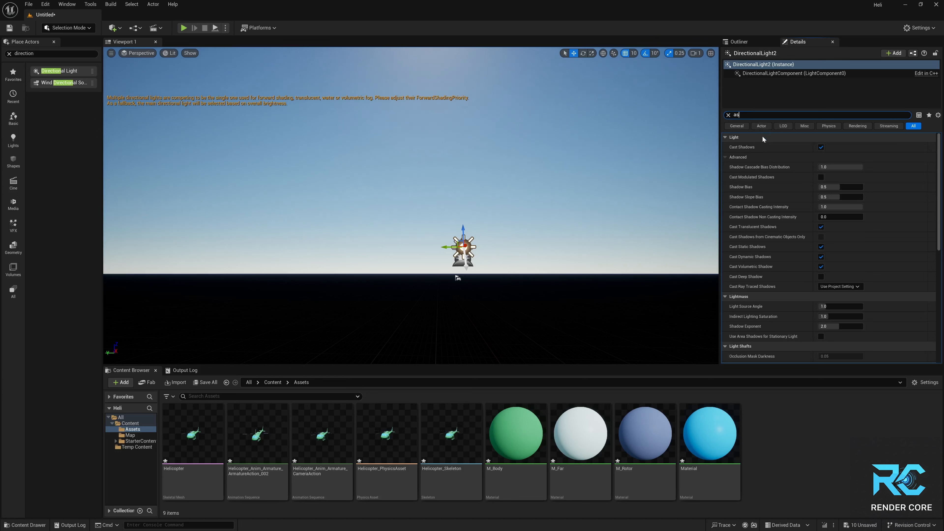
{"action": "key", "text": "BackSpace"}
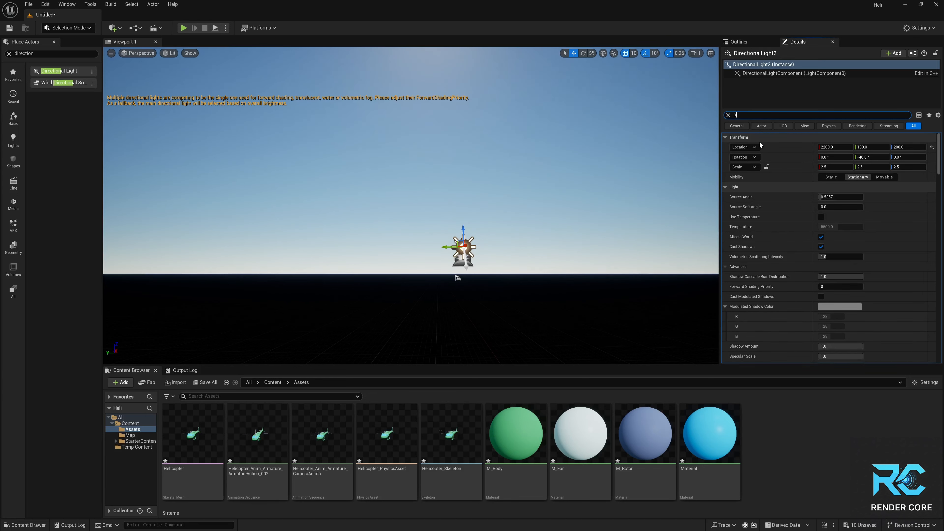
{"action": "type", "text": "tm"}
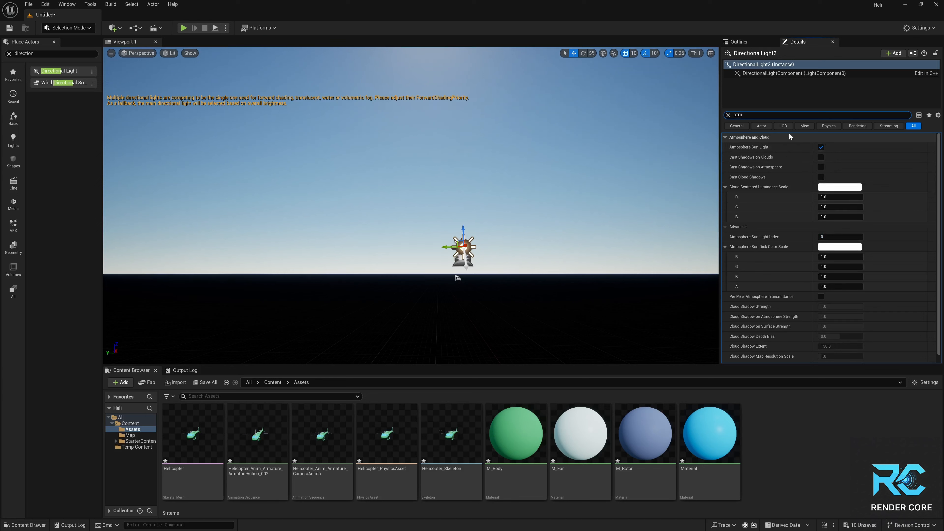
{"action": "type", "text": "osphere sun in"}
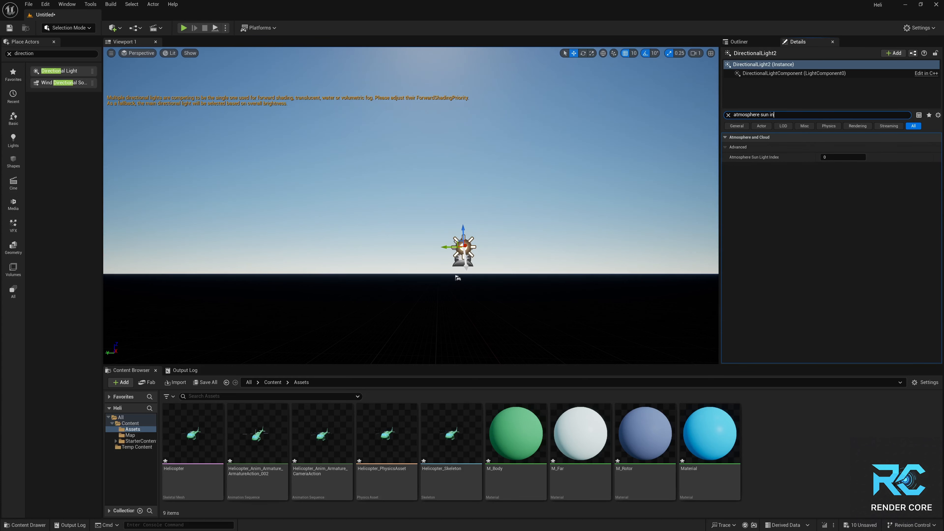
{"action": "left_click", "coordinate": [827, 157]}
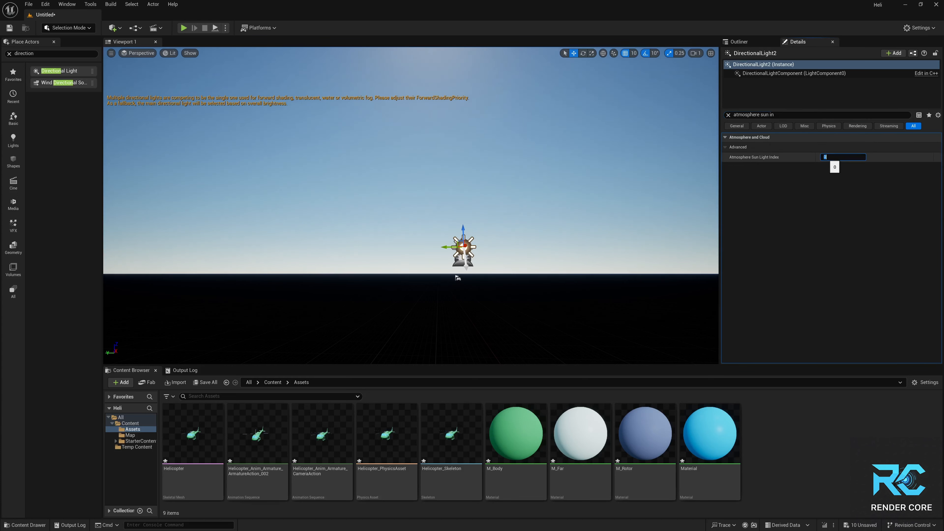
{"action": "key", "text": "Return"}
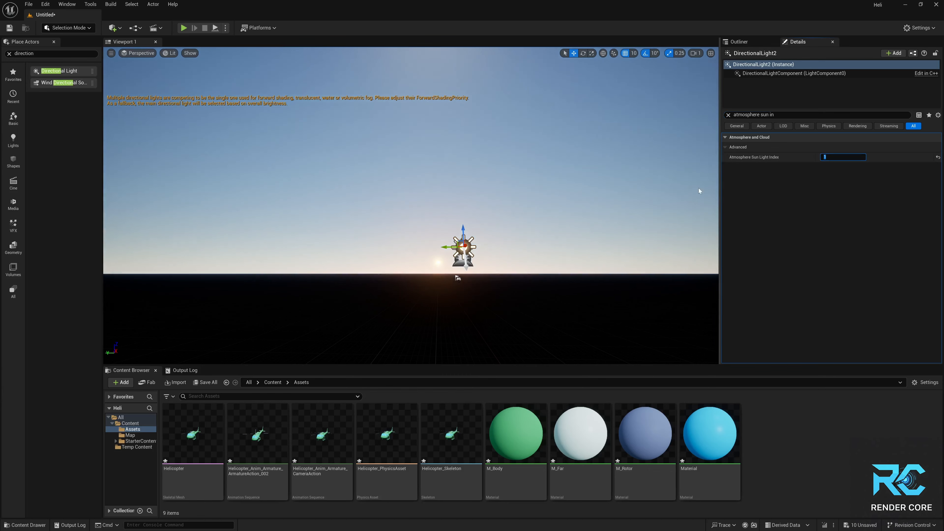
Step: Rotate the directional lights interactively so one sun sits high in the sky and the other lower near the horizon
{"action": "left_click", "coordinate": [770, 92]}
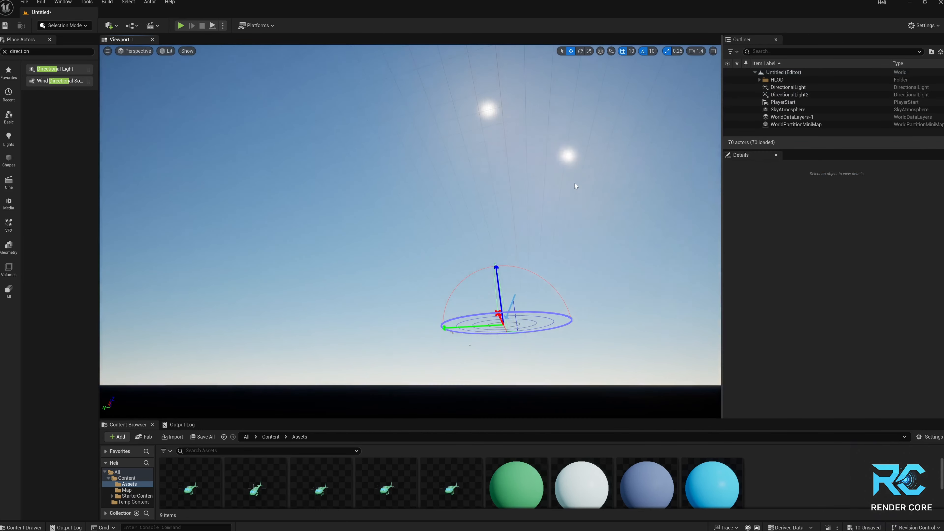
{"action": "key", "text": "ctrl+shift+l"}
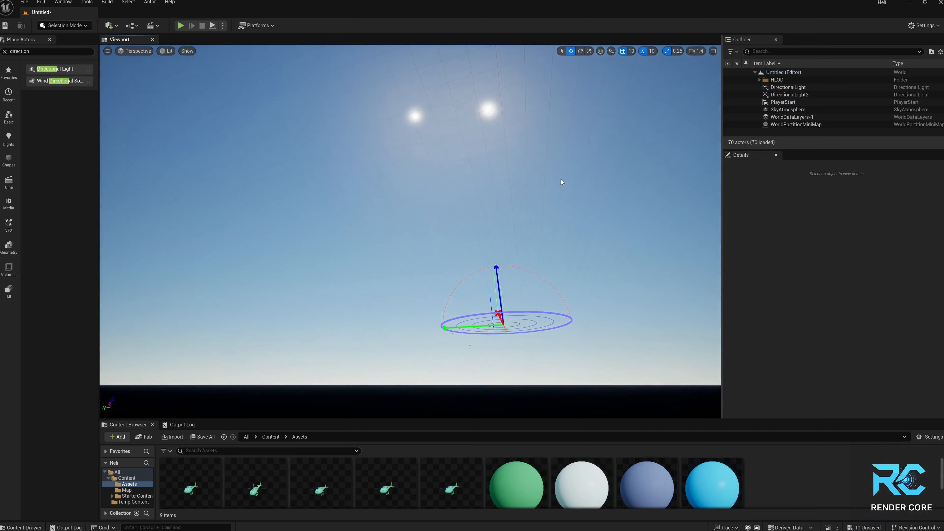
{"action": "key", "text": "ctrl+shift+l"}
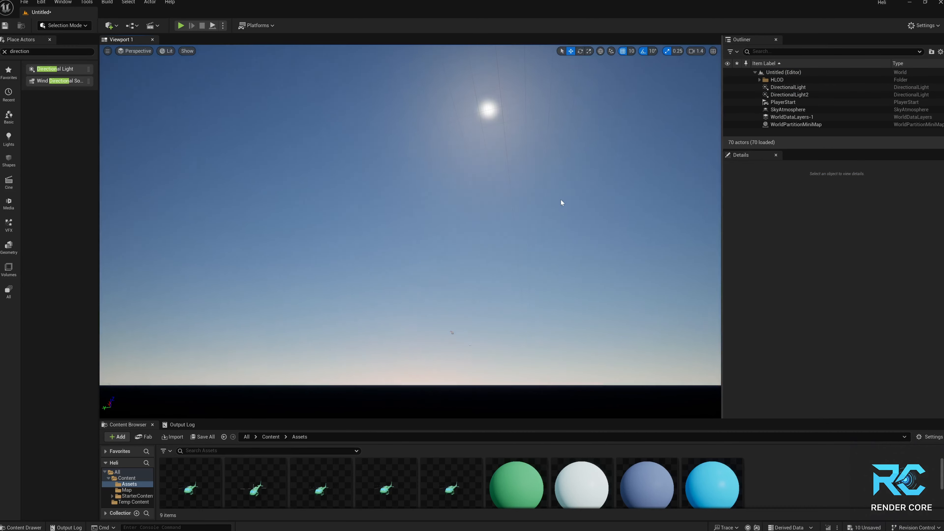
{"action": "key", "text": "ctrl+l"}
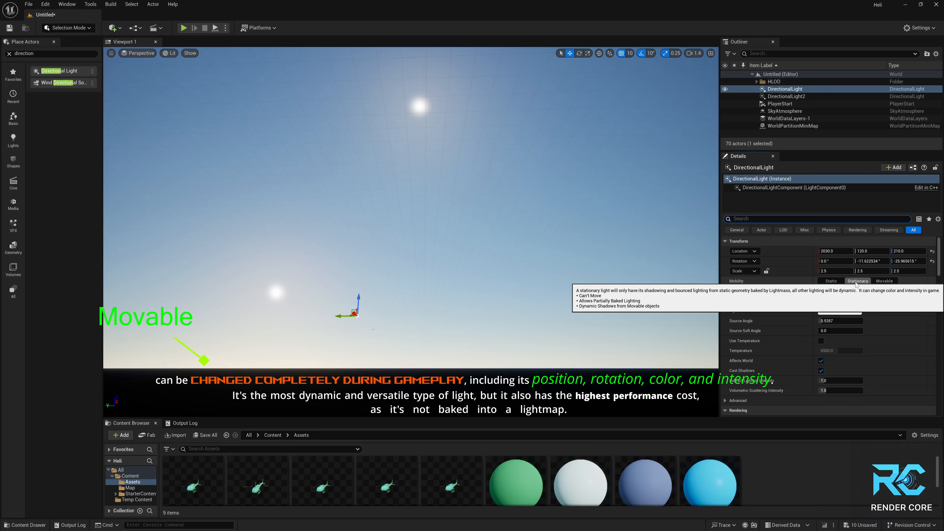
Step: Set the mobility of both directional lights to Movable
{"action": "left_click", "coordinate": [883, 281]}
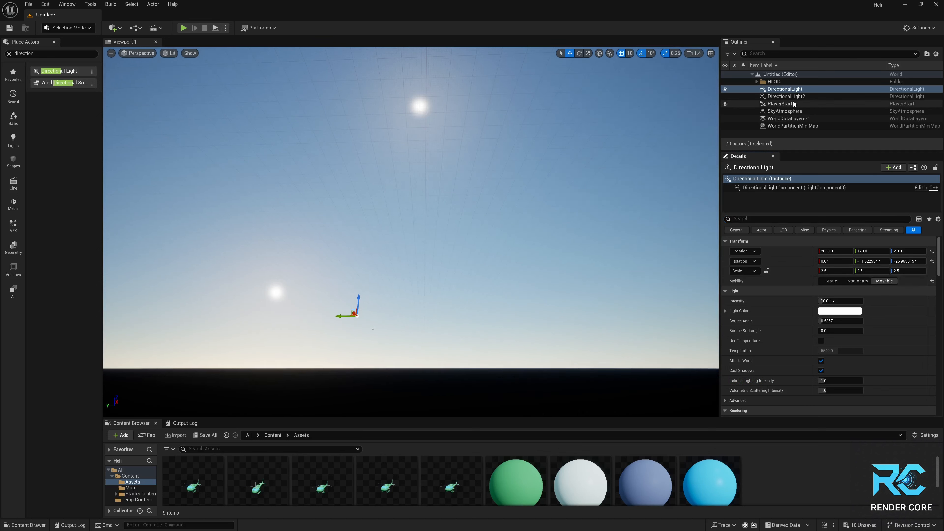
{"action": "left_click", "coordinate": [792, 98]}
{"action": "left_click", "coordinate": [884, 281]}
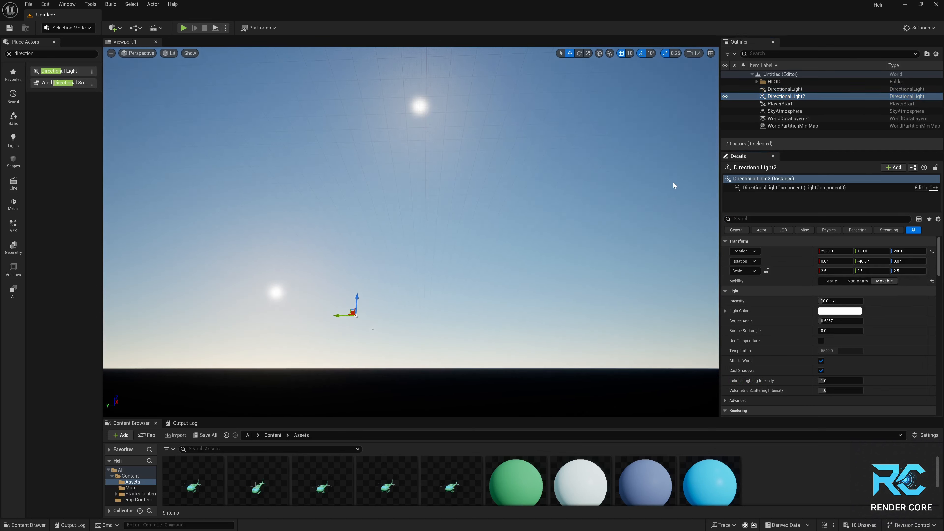
Step: Rename the second directional light as Sun2
{"action": "double_click", "coordinate": [790, 98]}
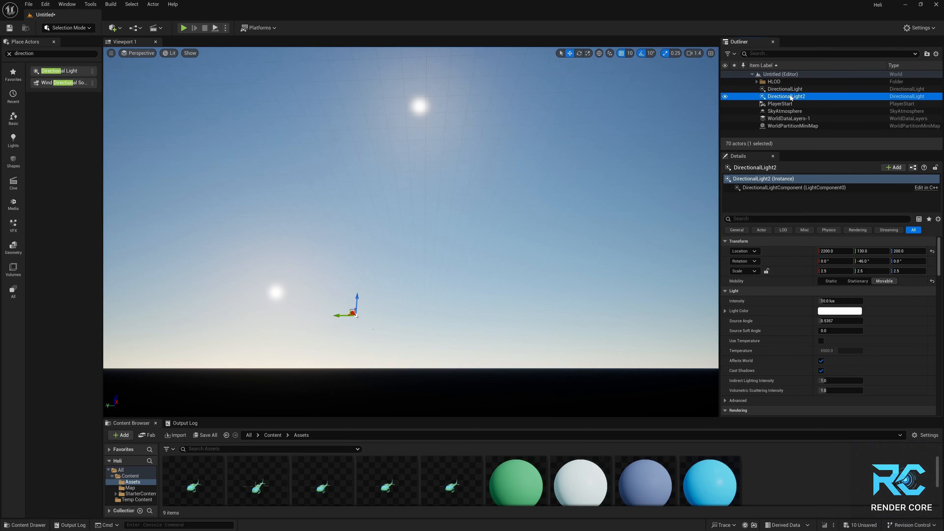
{"action": "right_click", "coordinate": [790, 98]}
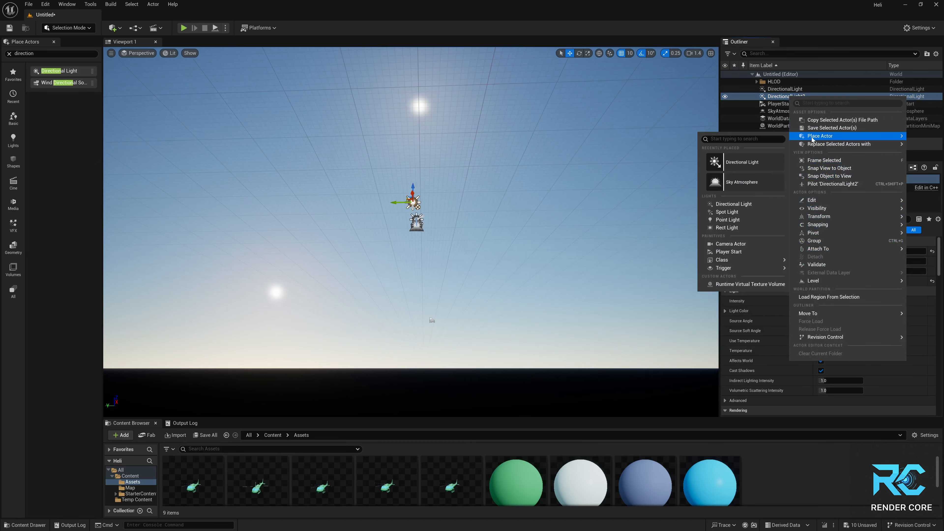
{"action": "left_click", "coordinate": [770, 97]}
{"action": "left_click", "coordinate": [771, 98]}
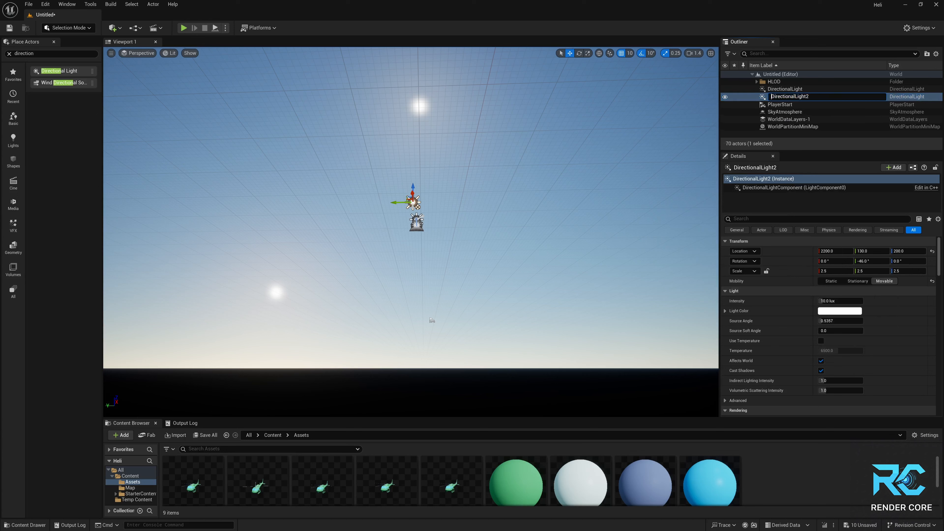
{"action": "type", "text": "Su"}
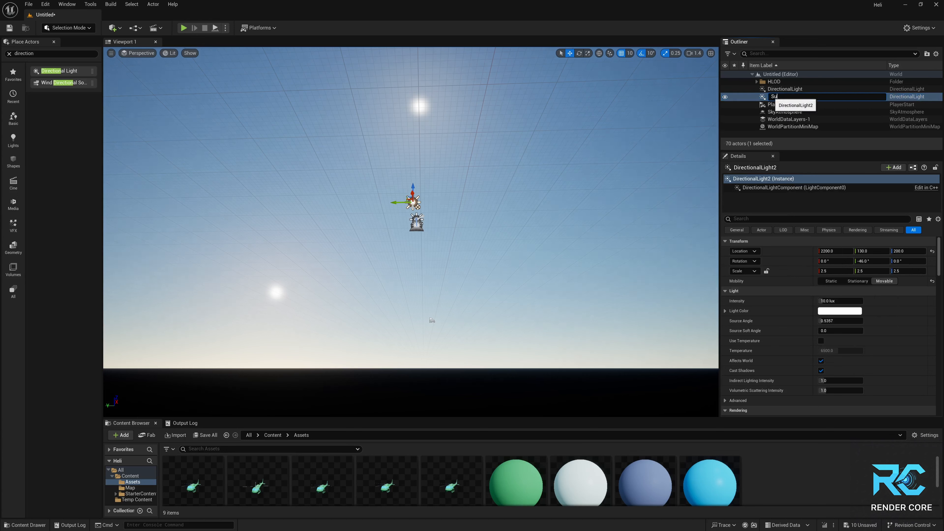
{"action": "type", "text": "n2"}
{"action": "key", "text": "Return"}
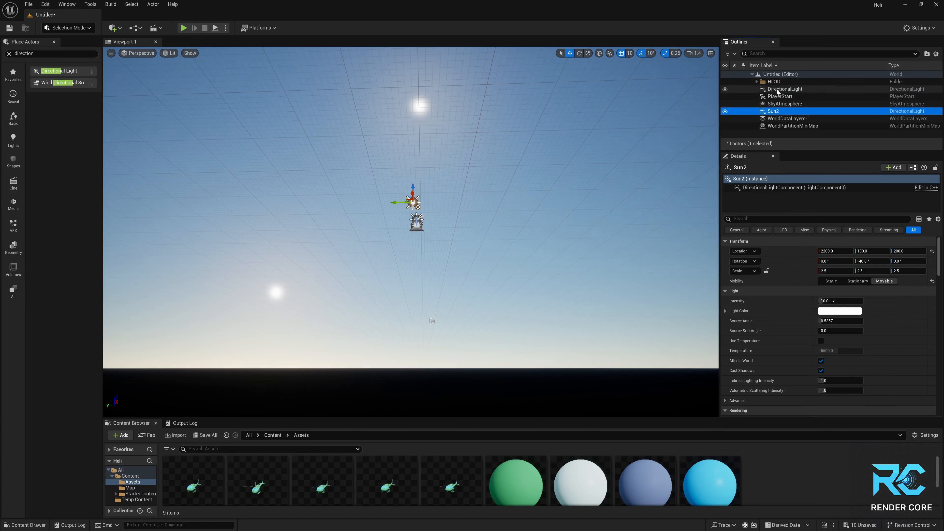
Step: Rename the first directional light as Sun
{"action": "left_click", "coordinate": [777, 89]}
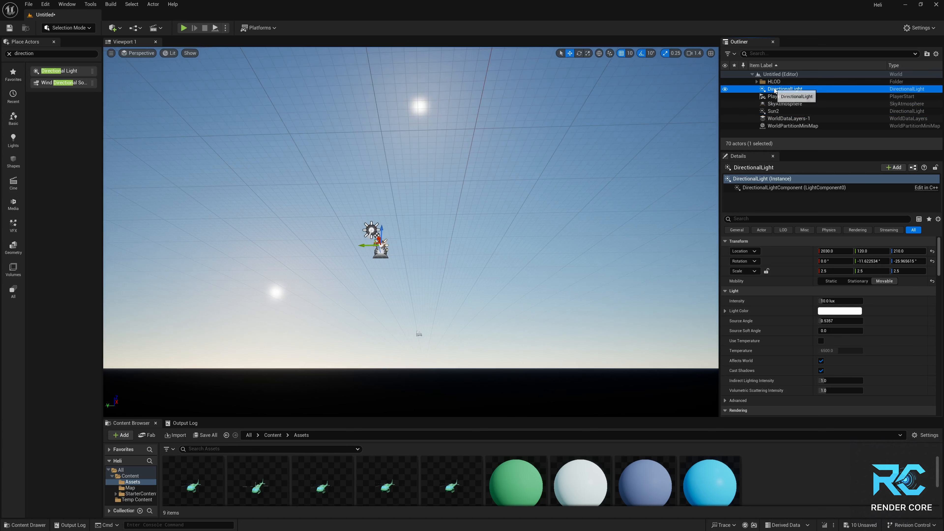
{"action": "left_click", "coordinate": [777, 90]}
{"action": "type", "text": "Sun"}
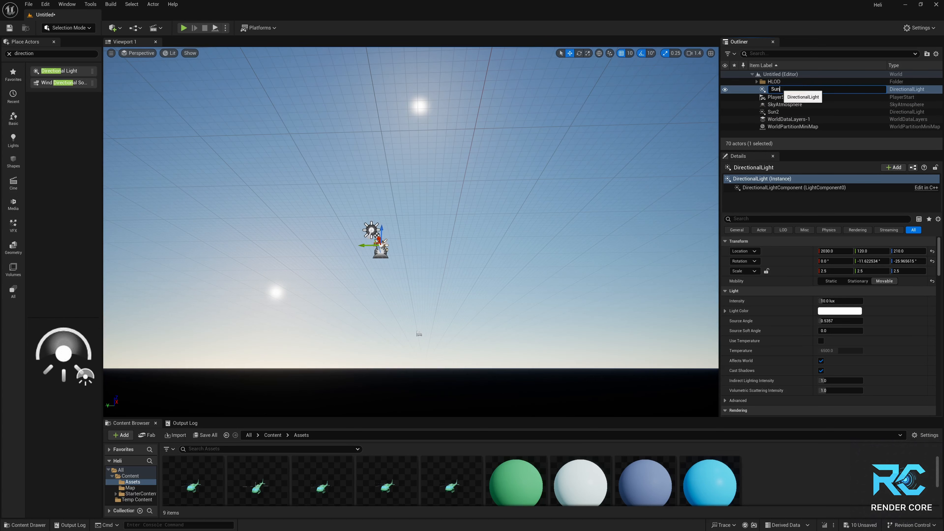
{"action": "key", "text": "Return"}
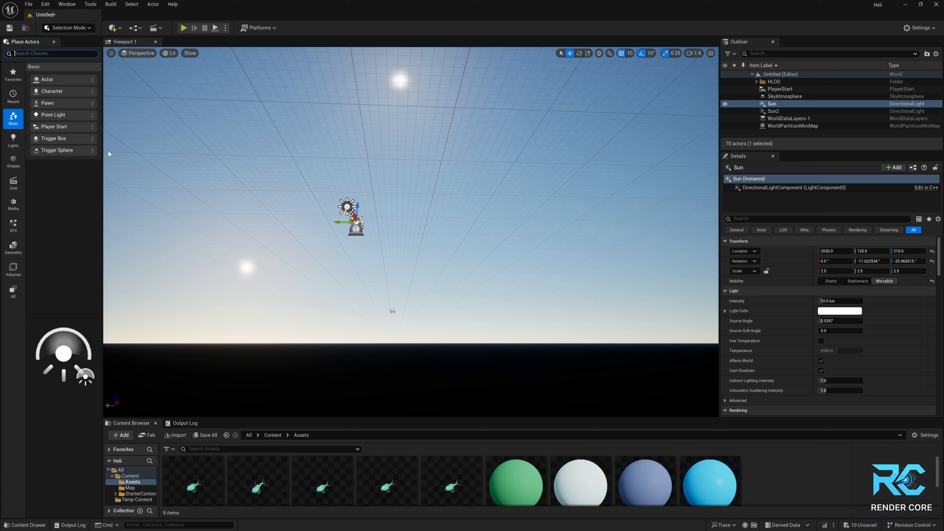
Step: Find the Sky Light actor, place it beside the other sky actors, and set its mobility to Movable
{"action": "type", "text": "ky ligh"}
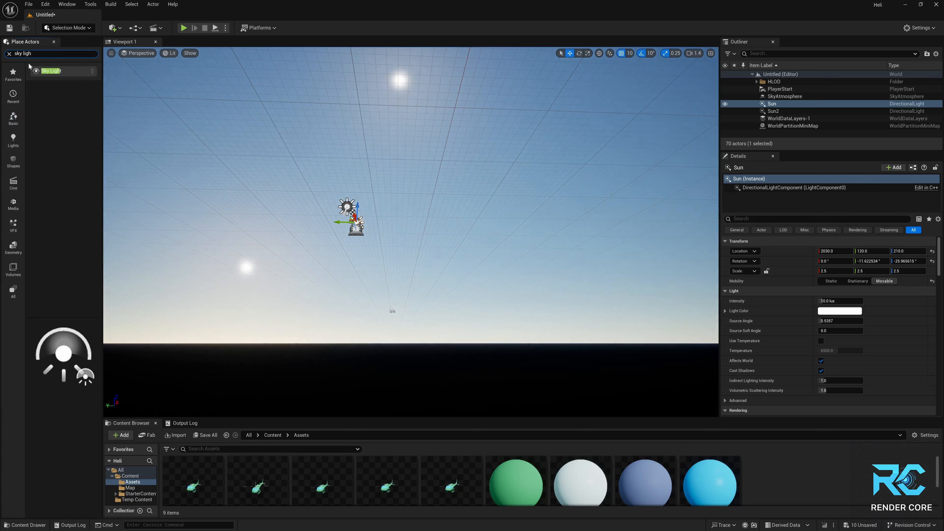
{"action": "left_click_drag", "start_coordinate": [51, 70], "coordinate": [355, 214]}
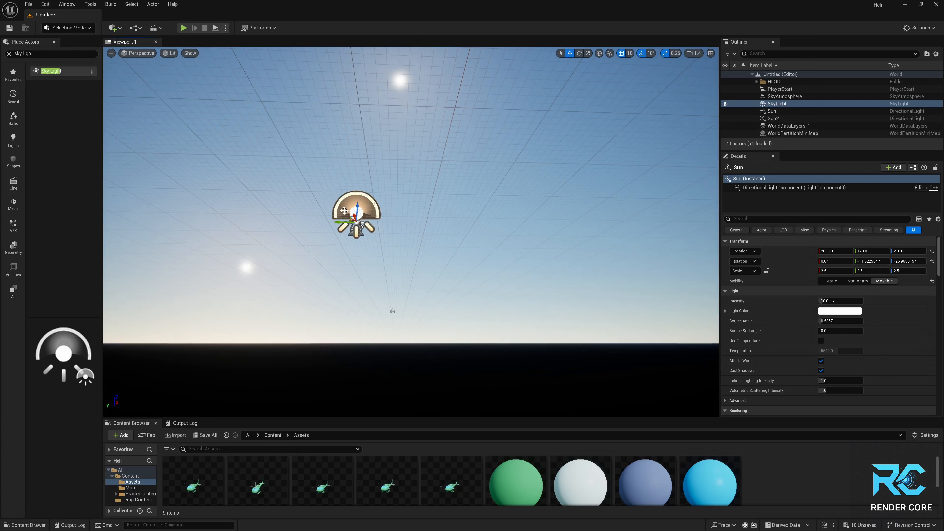
{"action": "key", "text": "e"}
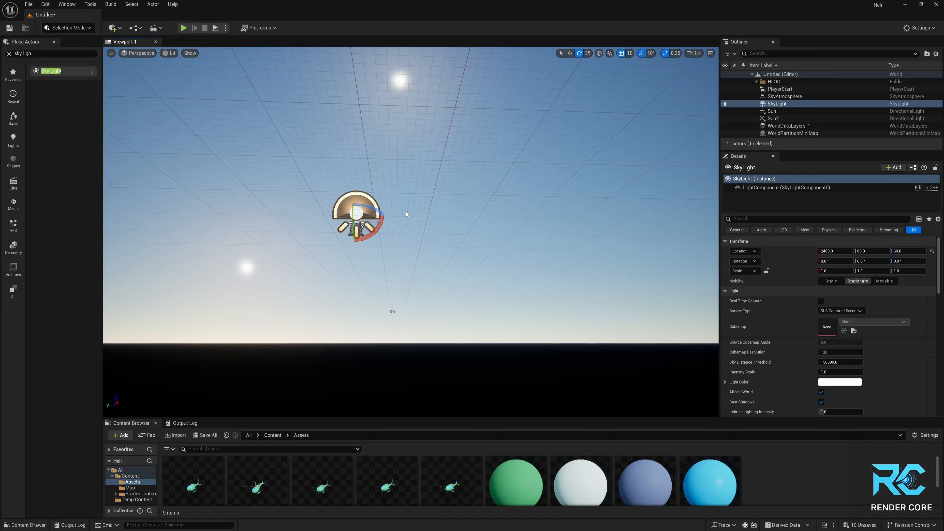
{"action": "left_click", "coordinate": [737, 230]}
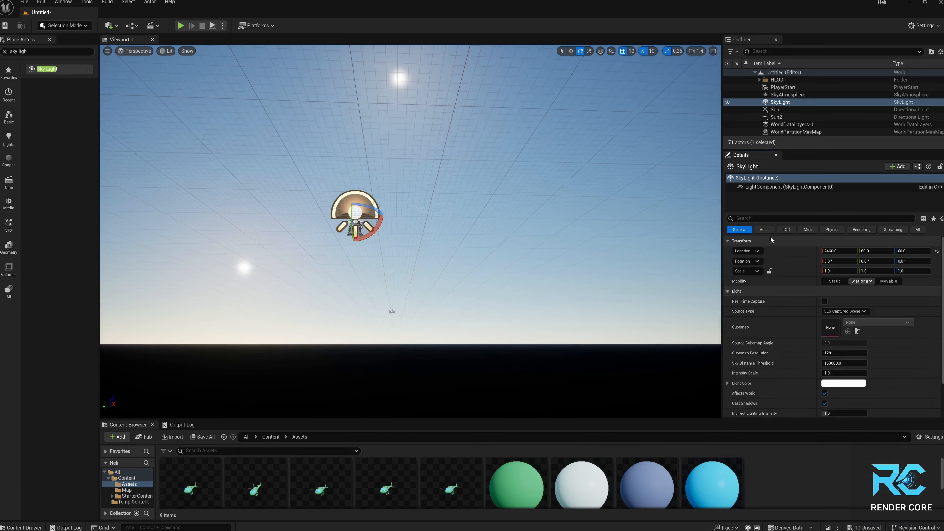
{"action": "left_click", "coordinate": [890, 281]}
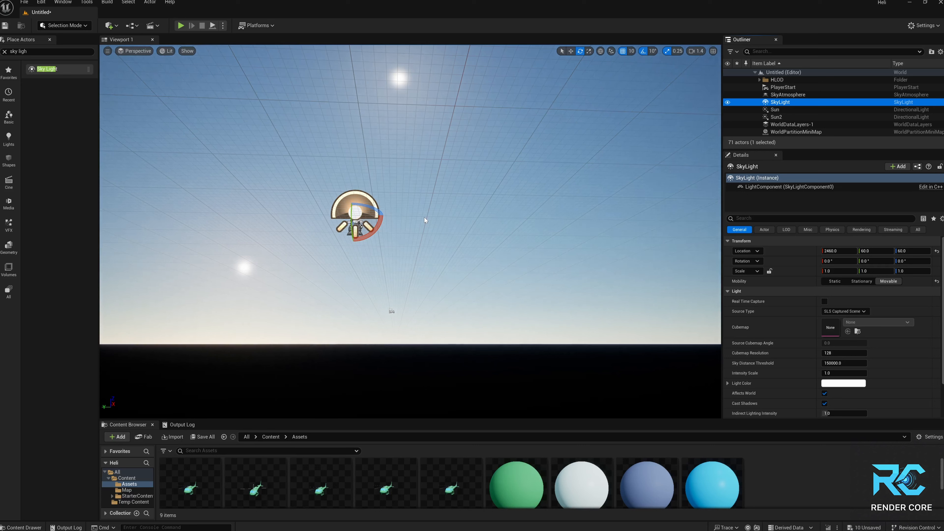
Step: Find the Exponential Height Fog actor and place it in the level at the Sky Light
{"action": "left_click", "coordinate": [57, 51]}
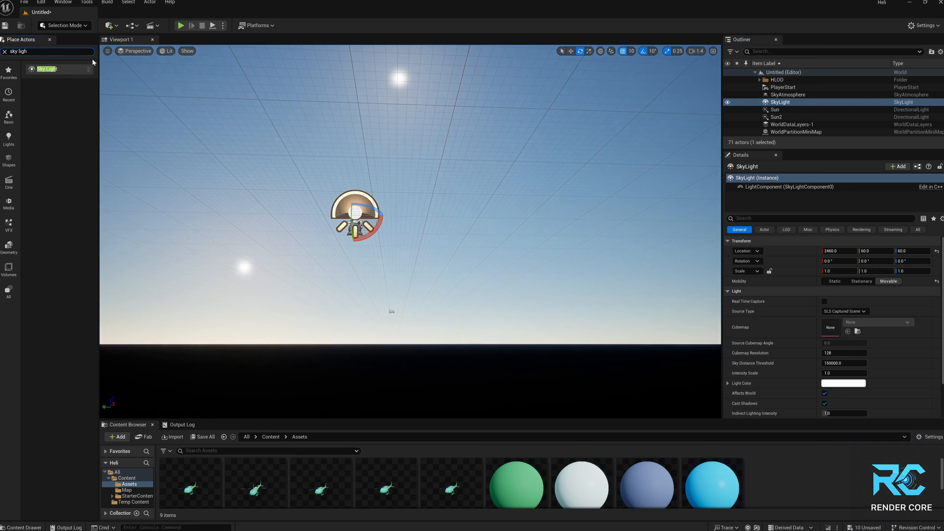
{"action": "left_click", "coordinate": [4, 51]}
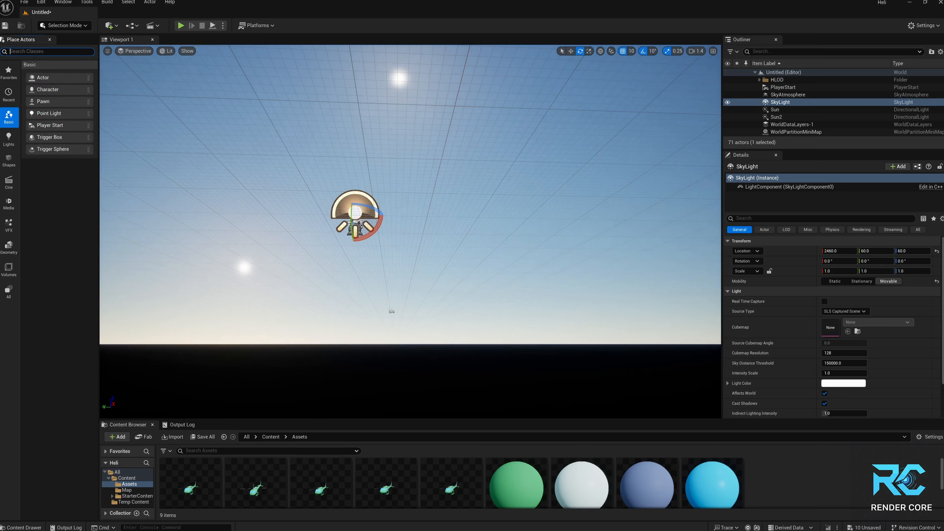
{"action": "type", "text": "expon"}
{"action": "left_click_drag", "start_coordinate": [56, 69], "coordinate": [357, 213]}
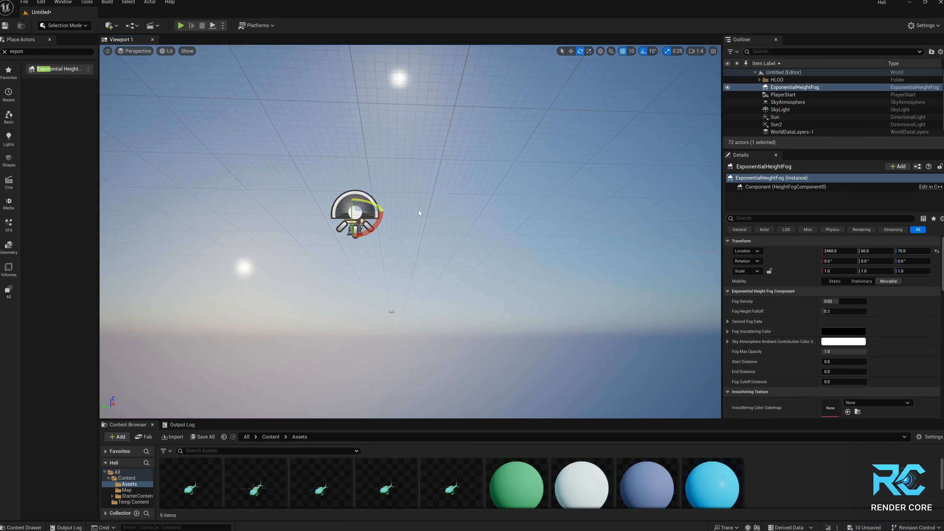
Step: Try different Fog Density and Fog Height Falloff values on the height fog and undo both changes
{"action": "left_click", "coordinate": [794, 88]}
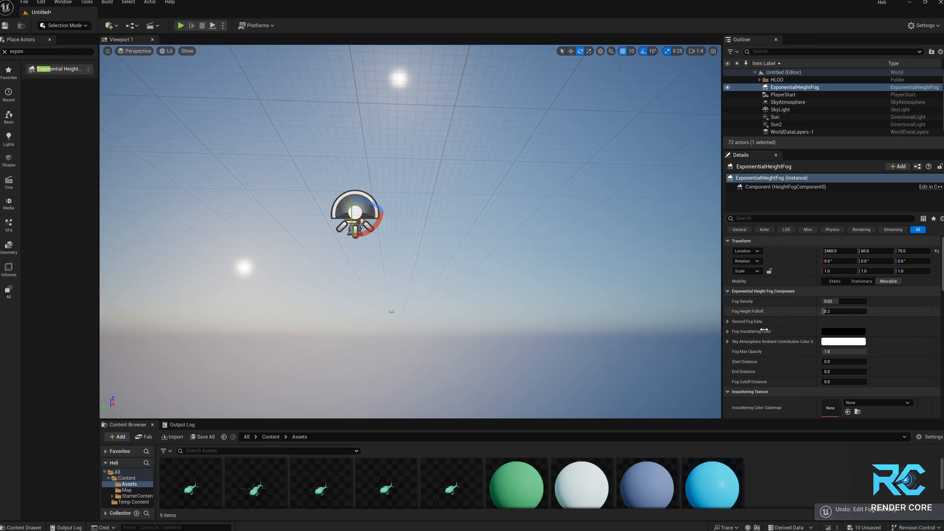
{"action": "left_click", "coordinate": [839, 303]}
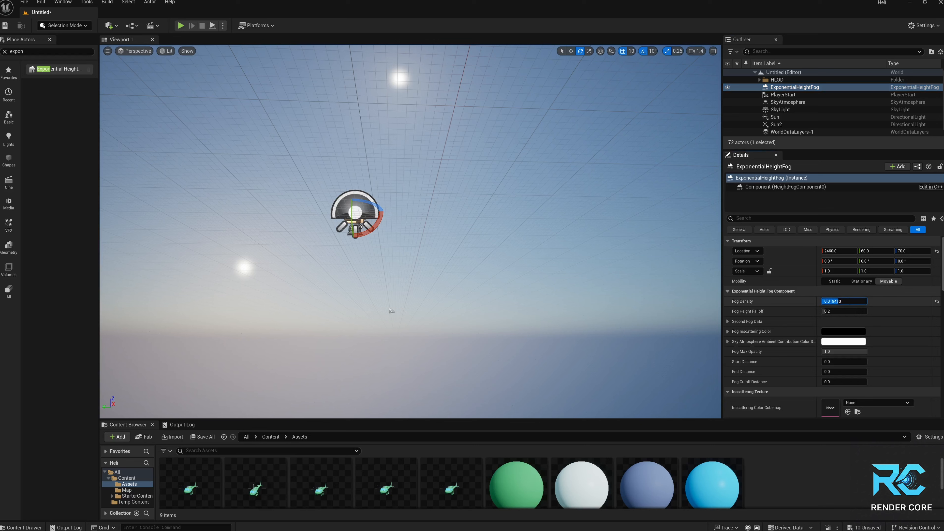
{"action": "mouse_move", "coordinate": [840, 301]}
{"action": "left_mouse_down"}
{"action": "mouse_move", "coordinate": [828, 312]}
{"action": "mouse_move", "coordinate": [839, 312]}
{"action": "left_mouse_up"}
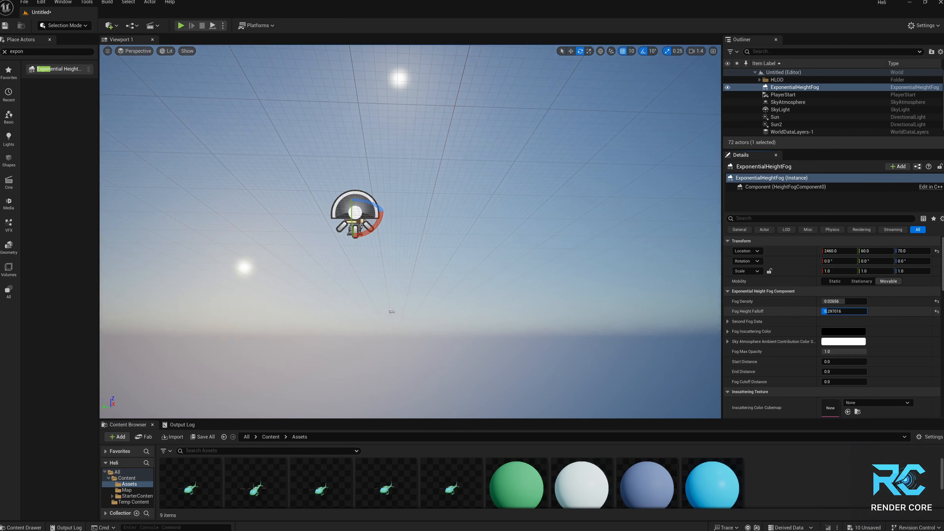
{"action": "key", "text": "ctrl+z"}
{"action": "key", "text": "ctrl+z"}
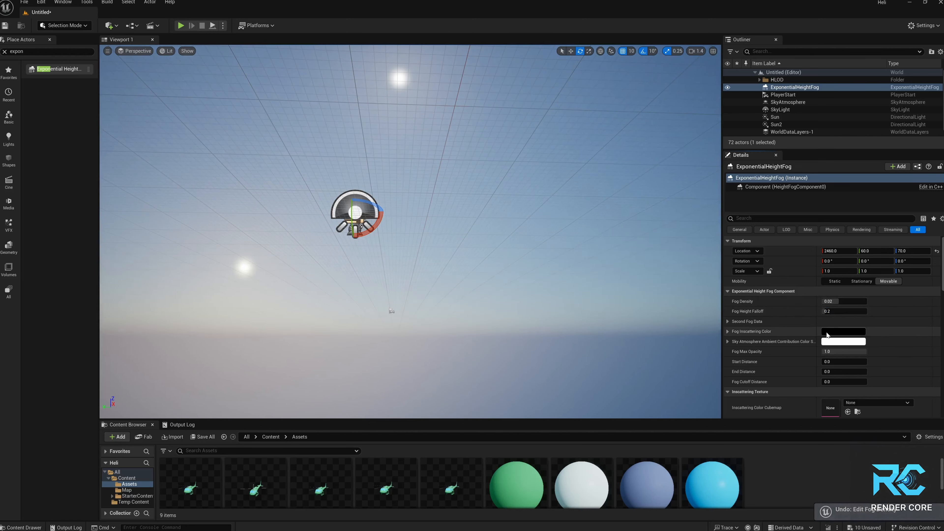
Step: Try a light pink Fog Inscattering Color on the height fog
{"action": "left_click", "coordinate": [843, 331]}
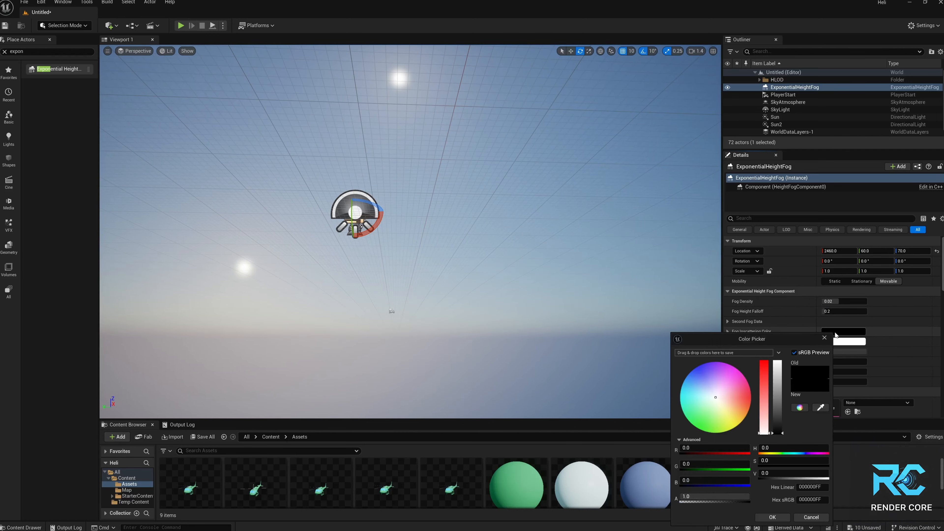
{"action": "left_click", "coordinate": [713, 378]}
{"action": "mouse_move", "coordinate": [715, 378]}
{"action": "left_mouse_down"}
{"action": "mouse_move", "coordinate": [731, 391]}
{"action": "mouse_move", "coordinate": [693, 397]}
{"action": "mouse_move", "coordinate": [710, 371]}
{"action": "mouse_move", "coordinate": [699, 386]}
{"action": "mouse_move", "coordinate": [726, 386]}
{"action": "mouse_move", "coordinate": [694, 396]}
{"action": "mouse_move", "coordinate": [722, 388]}
{"action": "left_mouse_up"}
{"action": "key", "text": "Escape"}
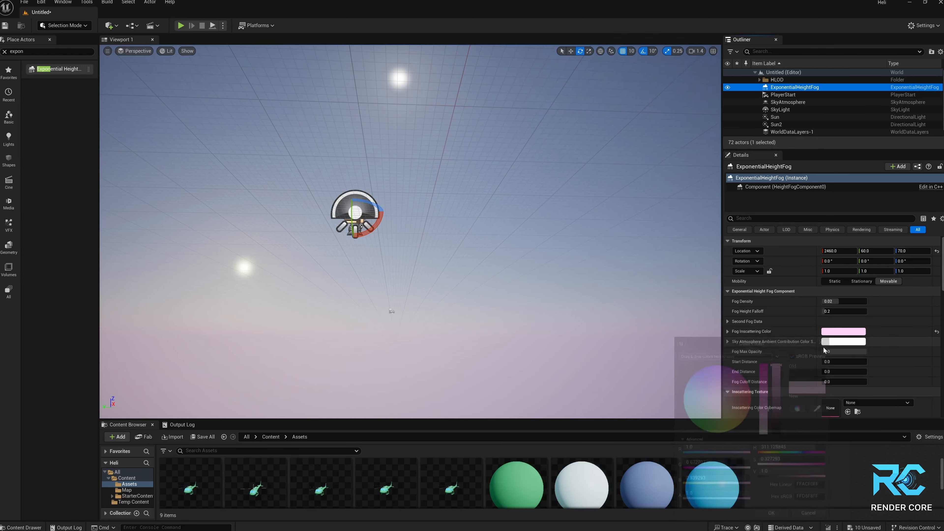
Step: Set the height fog's Sky Atmosphere Ambient Contribution Color Scale to light pink, sRGB hex FFCFF1FF
{"action": "left_click", "coordinate": [841, 341]}
{"action": "left_click", "coordinate": [729, 392]}
{"action": "mouse_move", "coordinate": [729, 393]}
{"action": "left_mouse_down"}
{"action": "mouse_move", "coordinate": [709, 377]}
{"action": "mouse_move", "coordinate": [727, 391]}
{"action": "left_mouse_up"}
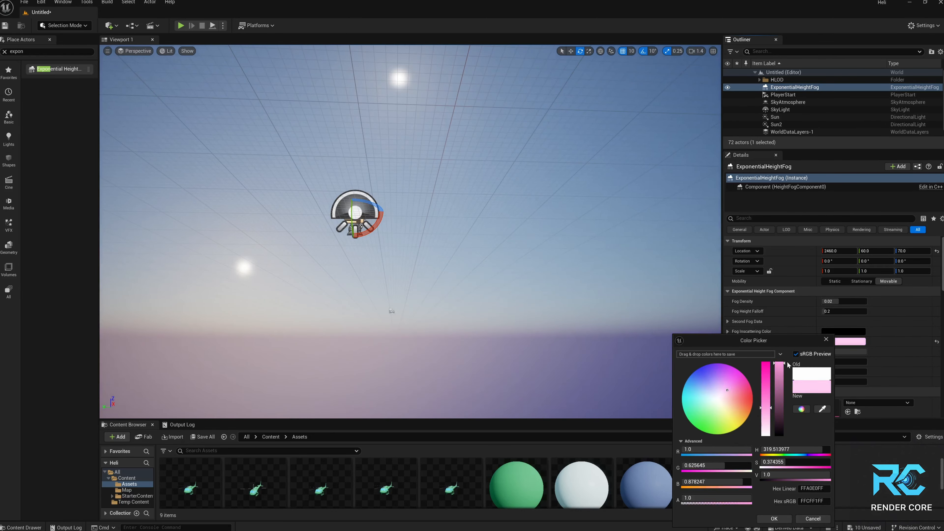
{"action": "left_click", "coordinate": [826, 340]}
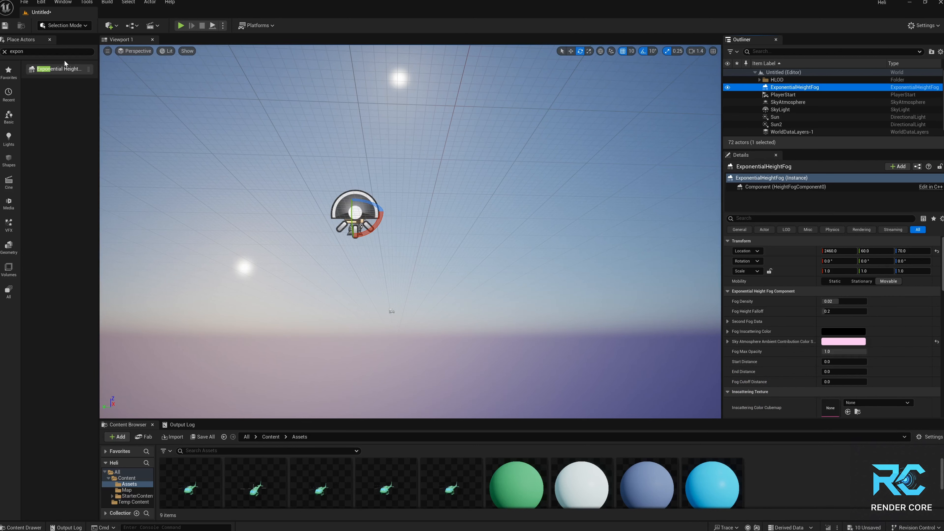
Step: Find the Volumetric Cloud actor and place it in the level
{"action": "left_click", "coordinate": [55, 52]}
{"action": "left_click", "coordinate": [5, 51]}
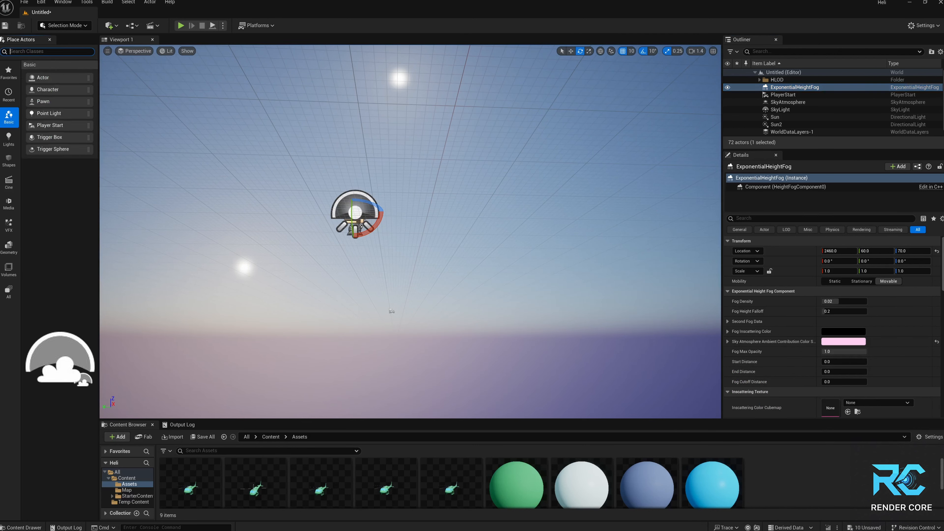
{"action": "type", "text": "volumet"}
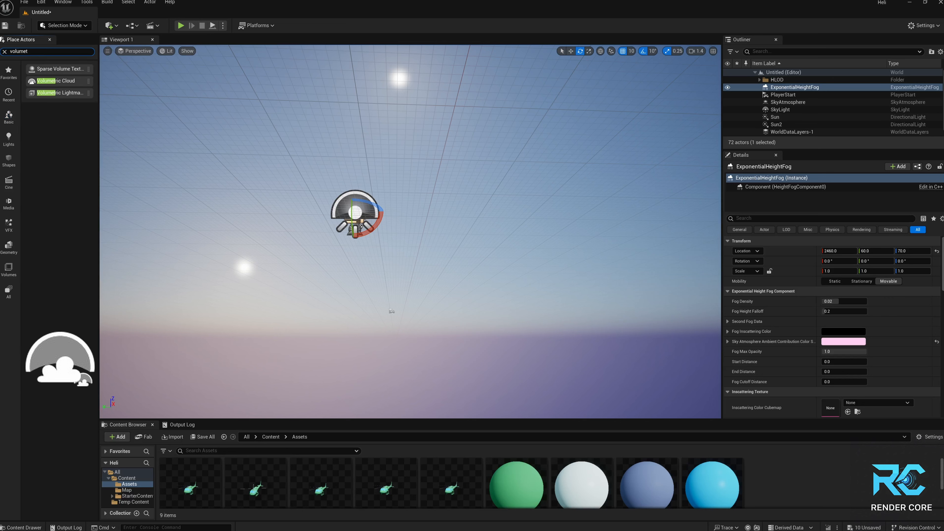
{"action": "type", "text": "ricl"}
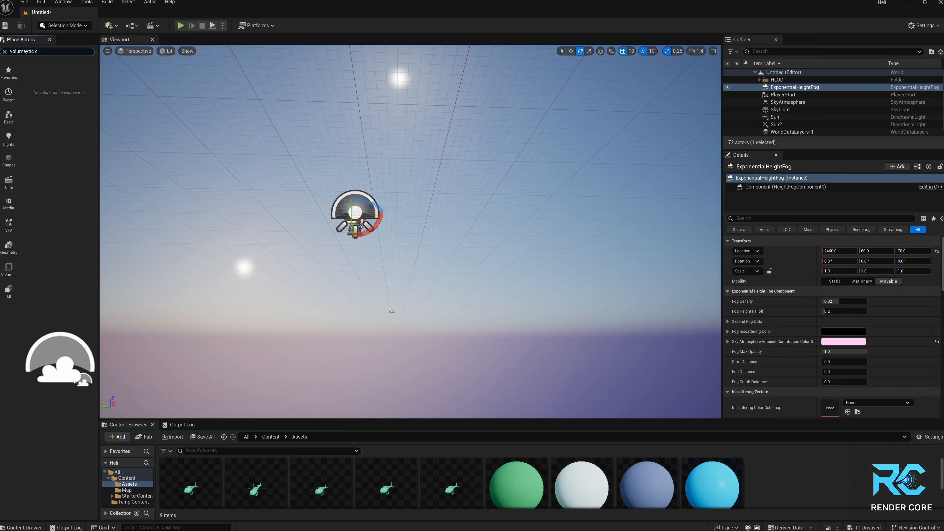
{"action": "key", "text": "BackSpace"}
{"action": "key", "text": "BackSpace"}
{"action": "key", "text": "BackSpace"}
{"action": "key", "text": "BackSpace"}
{"action": "key", "text": "BackSpace"}
{"action": "key", "text": "BackSpace"}
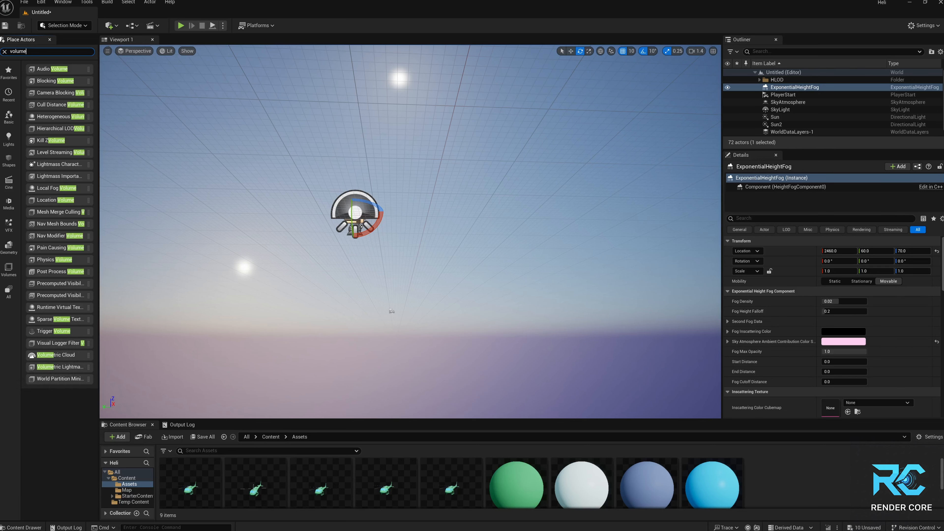
{"action": "type", "text": "tric"}
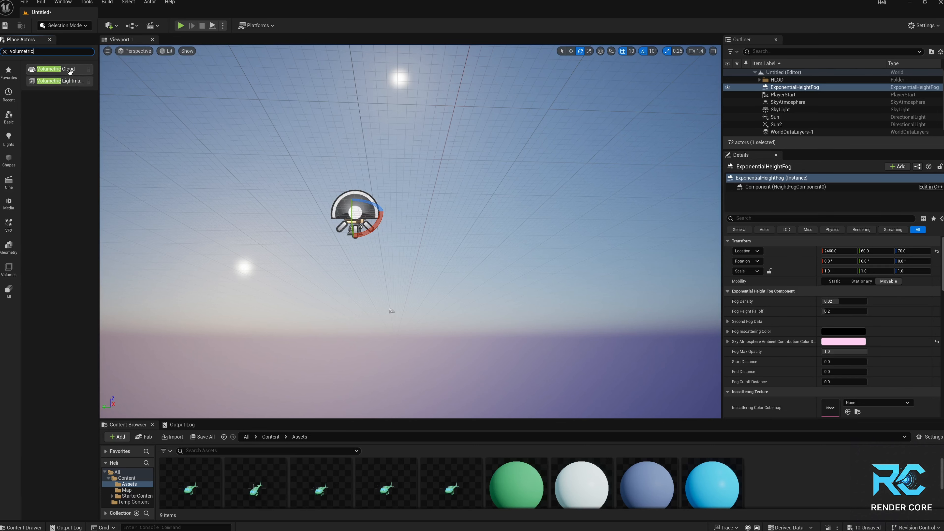
{"action": "left_click_drag", "start_coordinate": [70, 72], "coordinate": [407, 212]}
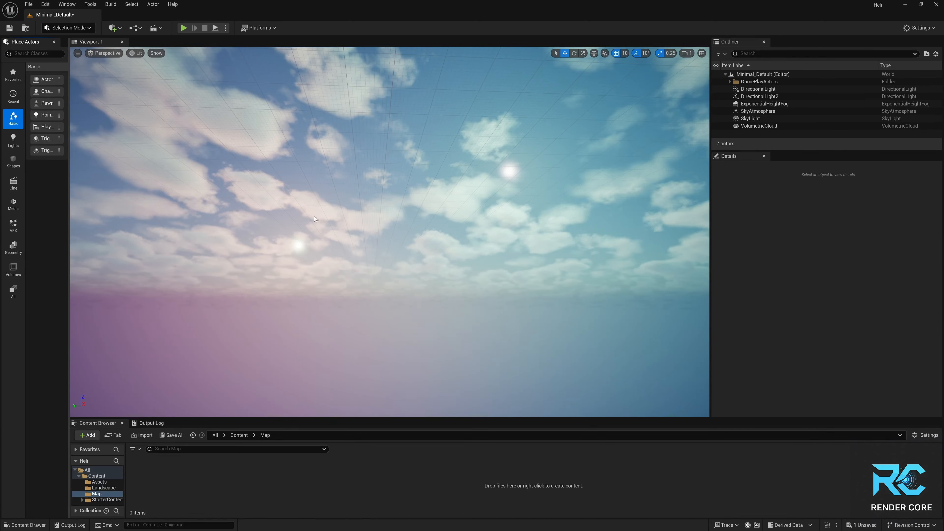
Step: Switch to Landscape mode and set the new landscape's Number of Components to 32 x 32
{"action": "mouse_move", "coordinate": [356, 256]}
{"action": "right_mouse_down"}
{"action": "mouse_move", "coordinate": [375, 266]}
{"action": "mouse_move", "coordinate": [338, 258]}
{"action": "mouse_move", "coordinate": [370, 264]}
{"action": "right_mouse_up"}
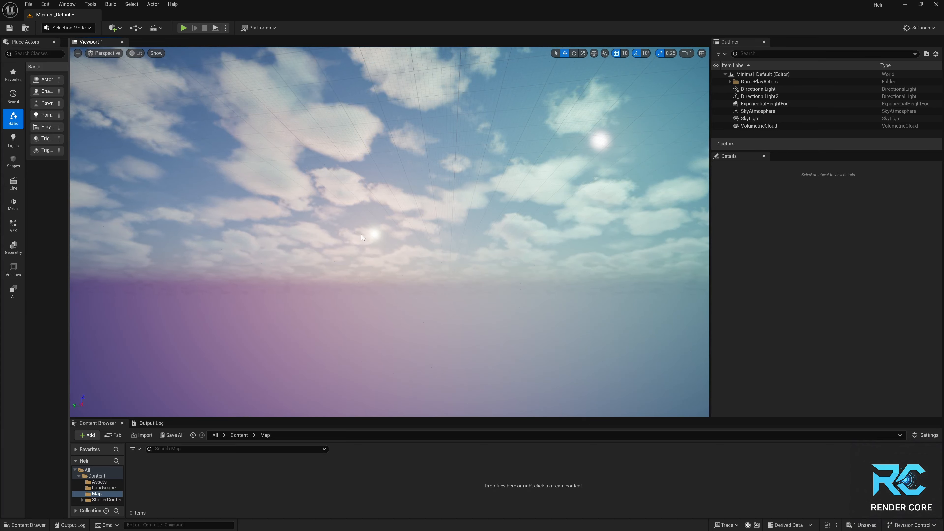
{"action": "key", "text": "shift+2"}
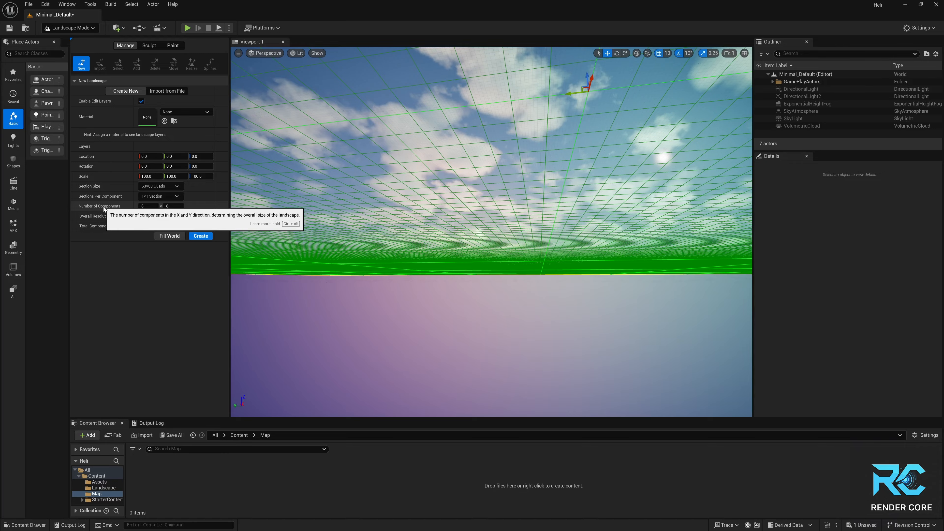
{"action": "right_click_drag", "start_coordinate": [457, 304], "coordinate": [470, 364]}
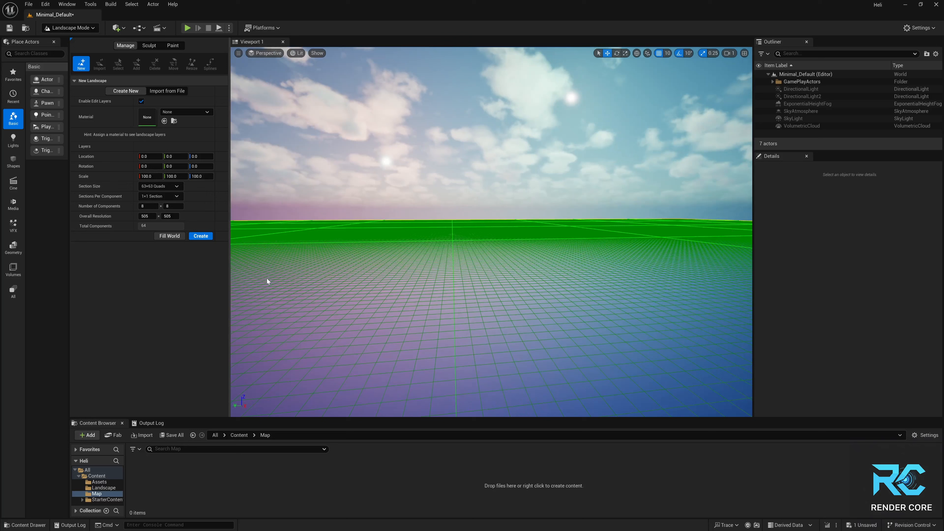
{"action": "left_click", "coordinate": [147, 206]}
{"action": "type", "text": "32"}
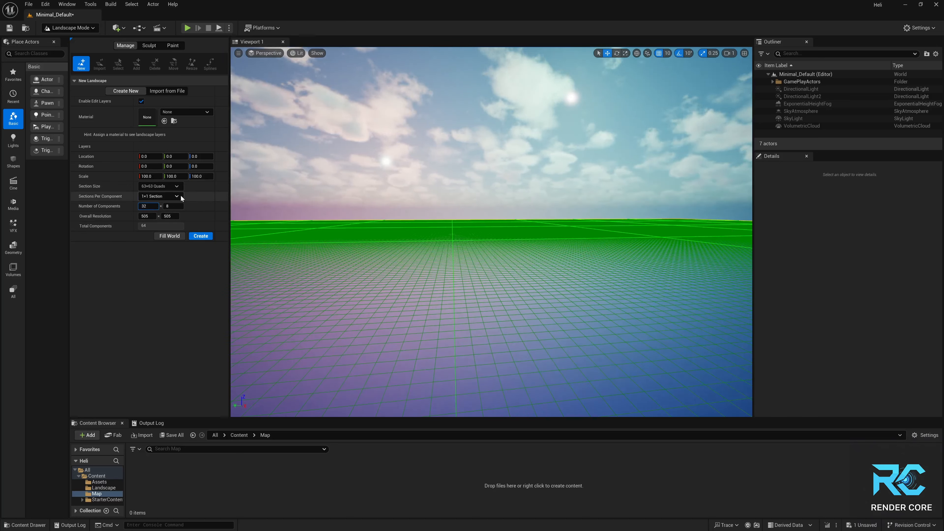
{"action": "left_click", "coordinate": [180, 207]}
{"action": "type", "text": "32"}
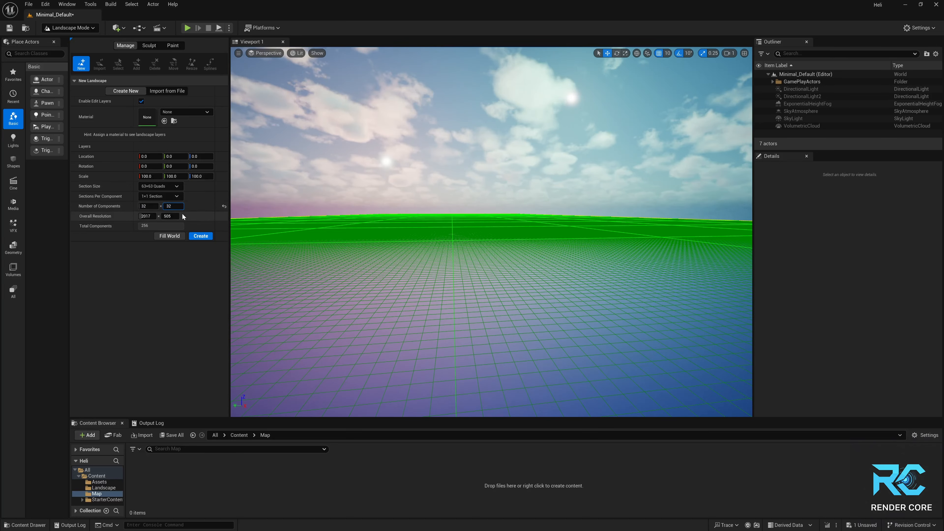
{"action": "key", "text": "Return"}
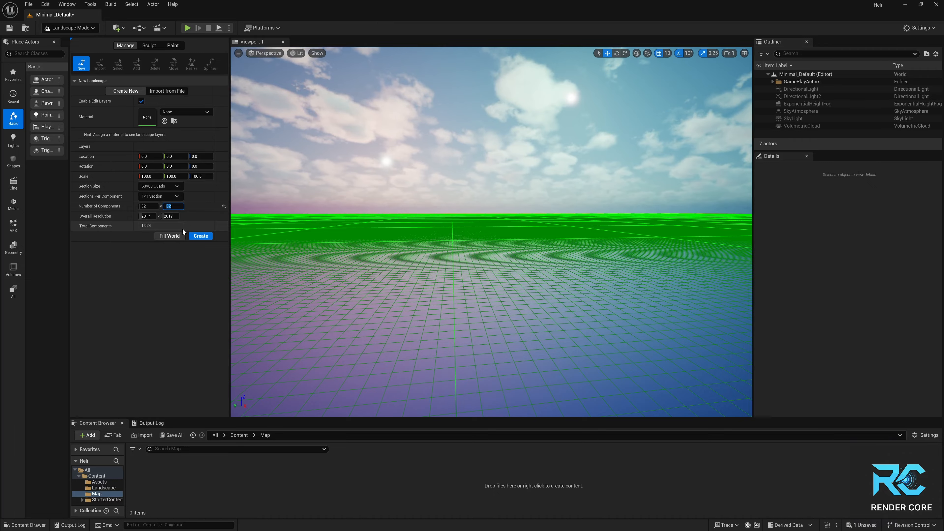
Step: Check the extent of the landscape preview grid and create the landscape
{"action": "right_click_drag", "start_coordinate": [372, 267], "coordinate": [639, 301]}
{"action": "scroll", "coordinate": [491, 232], "scroll_direction": "up", "scroll_amount": 4}
{"action": "key", "text": "s"}
{"action": "right_click_drag", "start_coordinate": [491, 232], "coordinate": [438, 268]}
{"action": "key", "text": "s"}
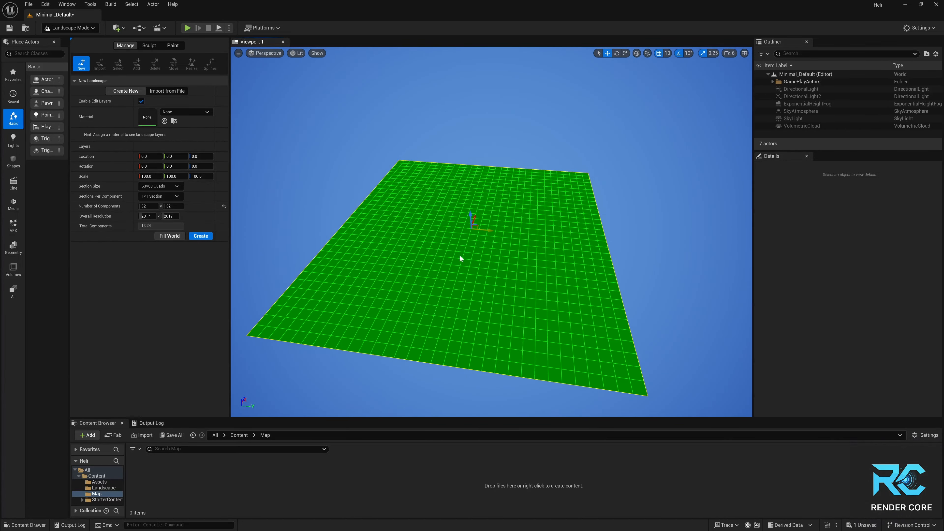
{"action": "right_click_drag", "start_coordinate": [460, 256], "coordinate": [423, 250]}
{"action": "key", "text": "w"}
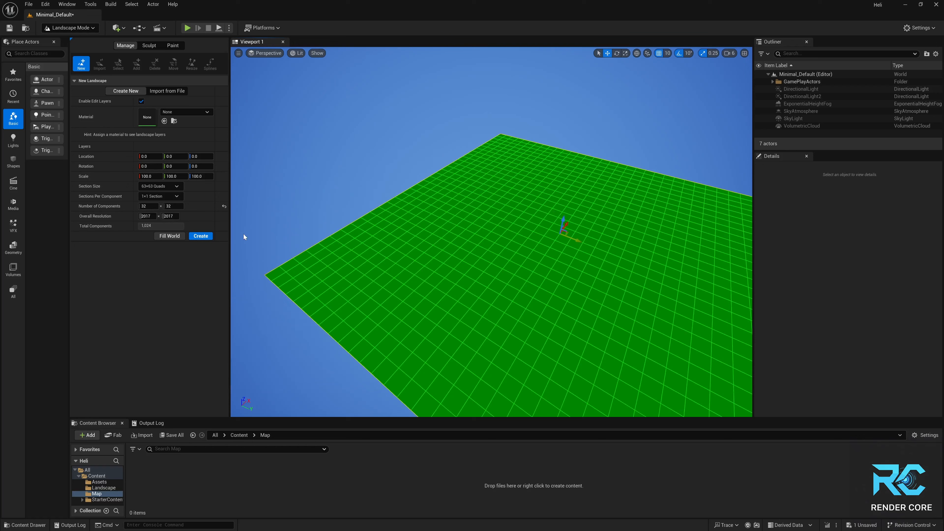
{"action": "left_click", "coordinate": [199, 238]}
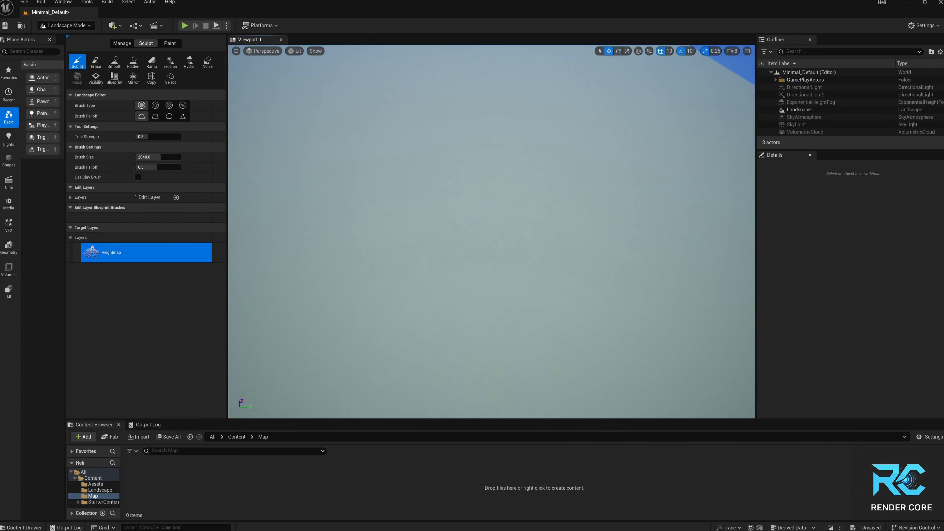
Step: Sculpt a test hill on the open landscape with the 2048 brush and undo it
{"action": "right_click_drag", "start_coordinate": [492, 237], "coordinate": [345, 209]}
{"action": "scroll", "coordinate": [390, 219], "scroll_direction": "down", "scroll_amount": 1}
{"action": "right_click_drag", "start_coordinate": [446, 230], "coordinate": [335, 215]}
{"action": "key", "text": "w"}
{"action": "right_click_drag", "start_coordinate": [492, 238], "coordinate": [548, 261]}
{"action": "key", "text": "w"}
{"action": "key", "text": "w"}
{"action": "mouse_move", "coordinate": [304, 251]}
{"action": "right_mouse_down"}
{"action": "mouse_move", "coordinate": [278, 275]}
{"action": "mouse_move", "coordinate": [305, 251]}
{"action": "right_mouse_up"}
{"action": "key", "text": "s"}
{"action": "scroll", "coordinate": [304, 250], "scroll_direction": "down", "scroll_amount": 3}
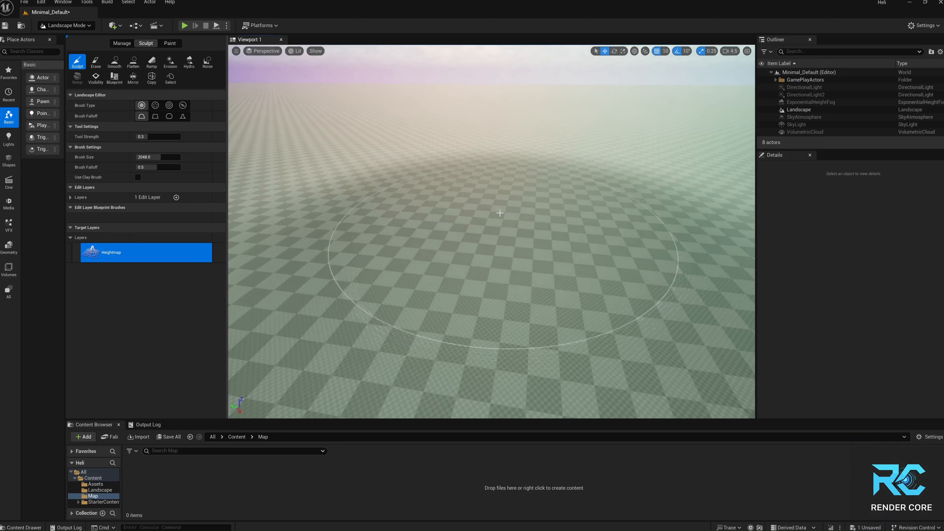
{"action": "mouse_move", "coordinate": [511, 237]}
{"action": "right_mouse_down"}
{"action": "mouse_move", "coordinate": [539, 241]}
{"action": "mouse_move", "coordinate": [539, 253]}
{"action": "mouse_move", "coordinate": [512, 219]}
{"action": "right_mouse_up"}
{"action": "key", "text": "s"}
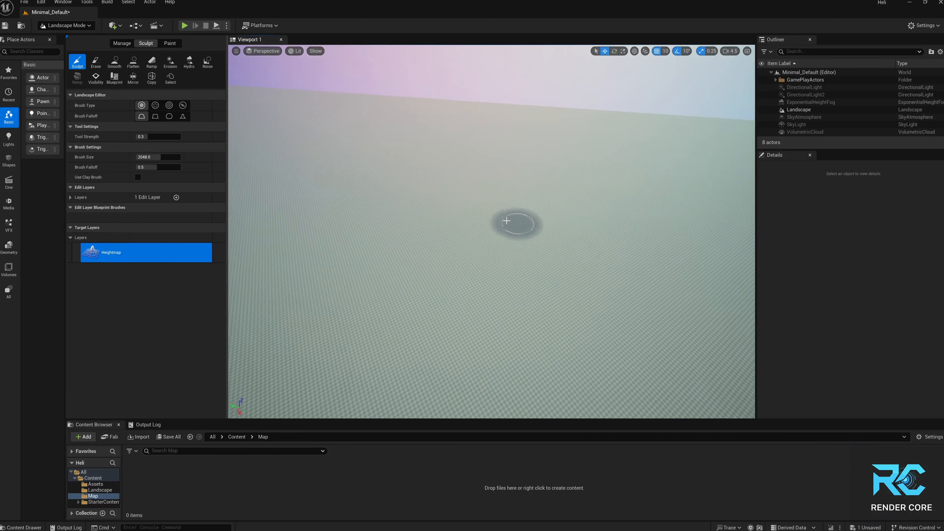
{"action": "mouse_move", "coordinate": [480, 211]}
{"action": "left_mouse_down"}
{"action": "mouse_move", "coordinate": [449, 207]}
{"action": "mouse_move", "coordinate": [401, 229]}
{"action": "left_mouse_up"}
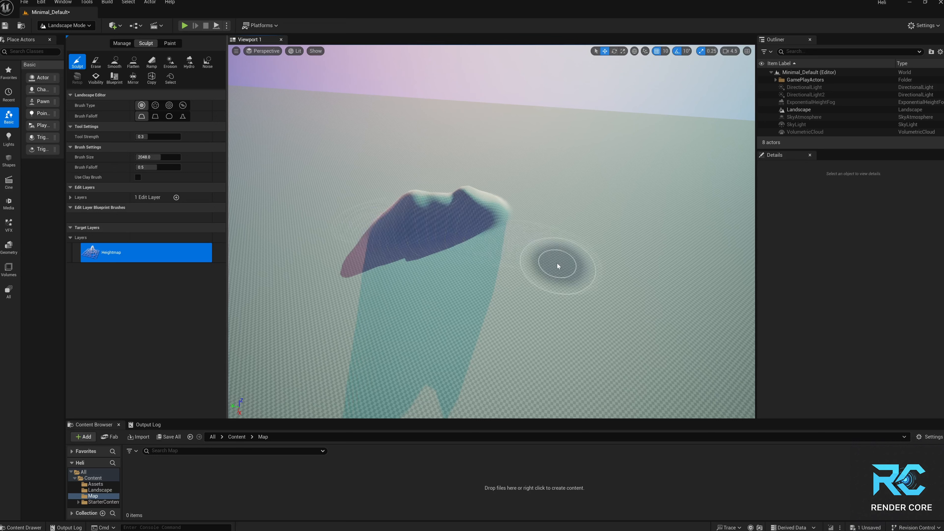
{"action": "mouse_move", "coordinate": [557, 266]}
{"action": "left_mouse_down"}
{"action": "mouse_move", "coordinate": [589, 272]}
{"action": "mouse_move", "coordinate": [656, 251]}
{"action": "mouse_move", "coordinate": [667, 241]}
{"action": "mouse_move", "coordinate": [665, 210]}
{"action": "mouse_move", "coordinate": [609, 173]}
{"action": "mouse_move", "coordinate": [550, 163]}
{"action": "mouse_move", "coordinate": [342, 159]}
{"action": "left_mouse_up"}
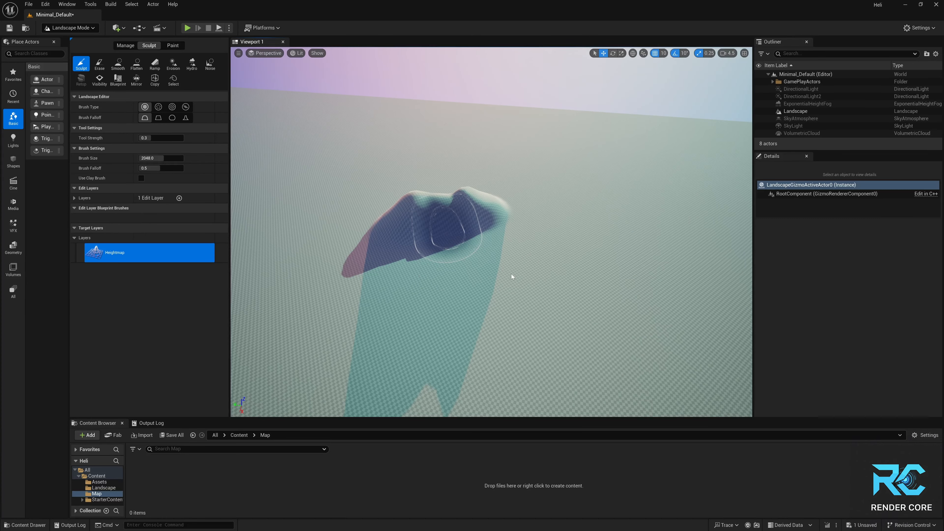
{"action": "key", "text": "ctrl+z"}
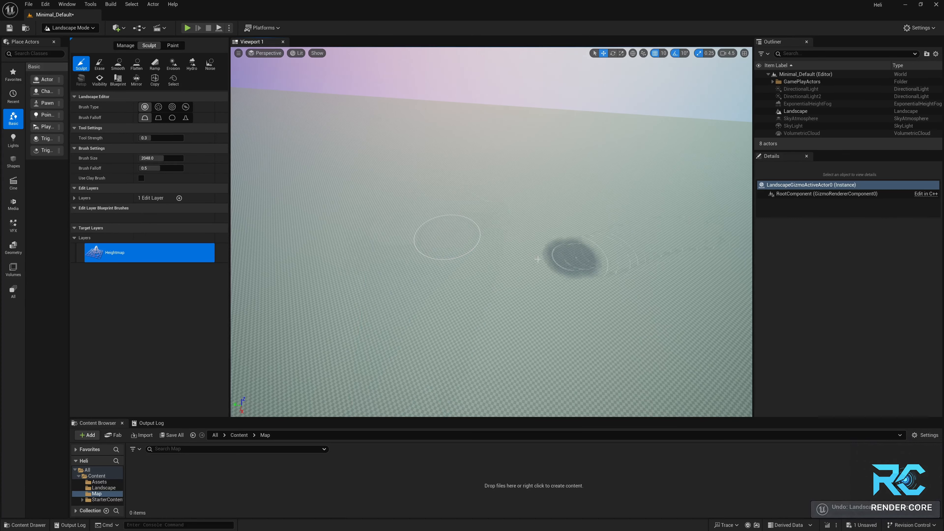
Step: Sculpt a ridge along the landscape's edge from one corner, raising Brush Size to about 4827 and Tool Strength to about 0.48
{"action": "mouse_move", "coordinate": [466, 274]}
{"action": "right_mouse_down"}
{"action": "mouse_move", "coordinate": [416, 279]}
{"action": "mouse_move", "coordinate": [345, 264]}
{"action": "mouse_move", "coordinate": [271, 286]}
{"action": "mouse_move", "coordinate": [224, 288]}
{"action": "mouse_move", "coordinate": [227, 303]}
{"action": "mouse_move", "coordinate": [203, 292]}
{"action": "right_mouse_up"}
{"action": "key", "text": "s"}
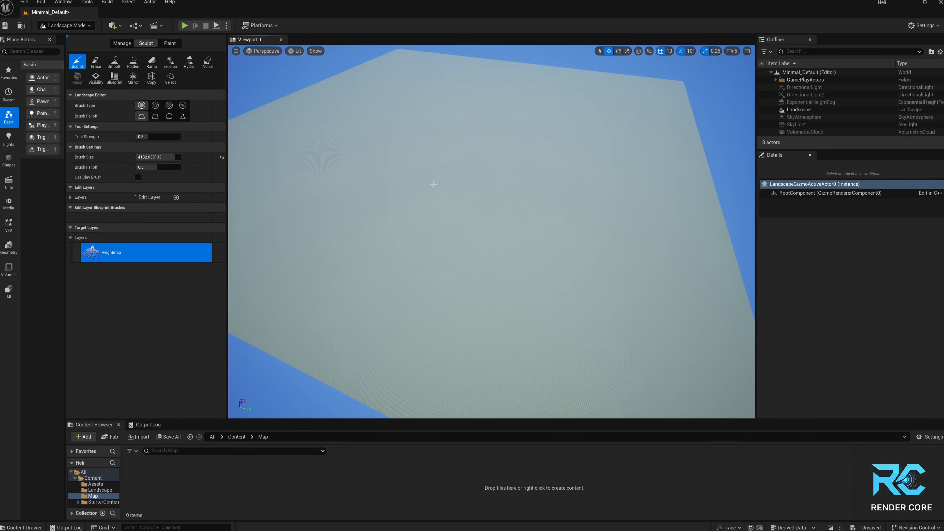
{"action": "mouse_move", "coordinate": [433, 184]}
{"action": "right_mouse_down"}
{"action": "mouse_move", "coordinate": [357, 186]}
{"action": "mouse_move", "coordinate": [461, 193]}
{"action": "mouse_move", "coordinate": [432, 183]}
{"action": "right_mouse_up"}
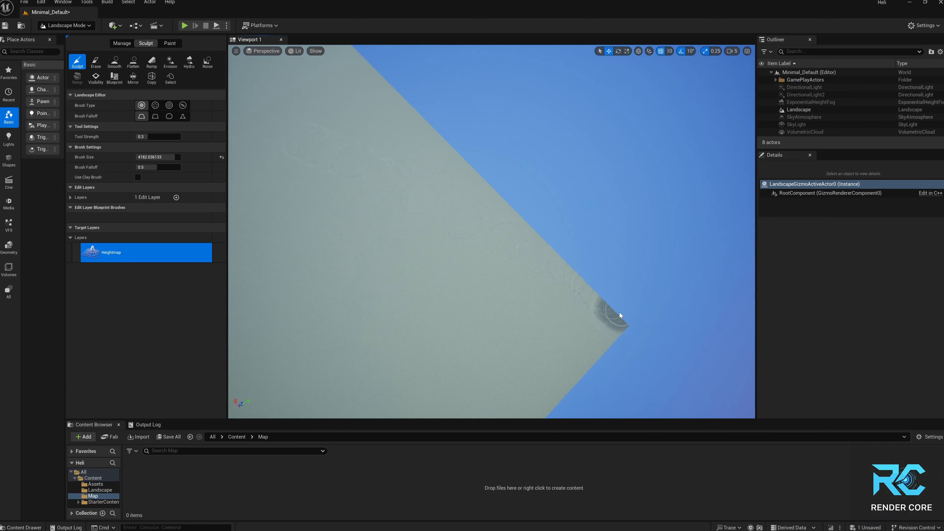
{"action": "mouse_move", "coordinate": [613, 314]}
{"action": "right_mouse_down"}
{"action": "mouse_move", "coordinate": [598, 230]}
{"action": "mouse_move", "coordinate": [628, 312]}
{"action": "right_mouse_up"}
{"action": "mouse_move", "coordinate": [613, 294]}
{"action": "left_mouse_down"}
{"action": "mouse_move", "coordinate": [556, 227]}
{"action": "mouse_move", "coordinate": [499, 188]}
{"action": "left_mouse_up"}
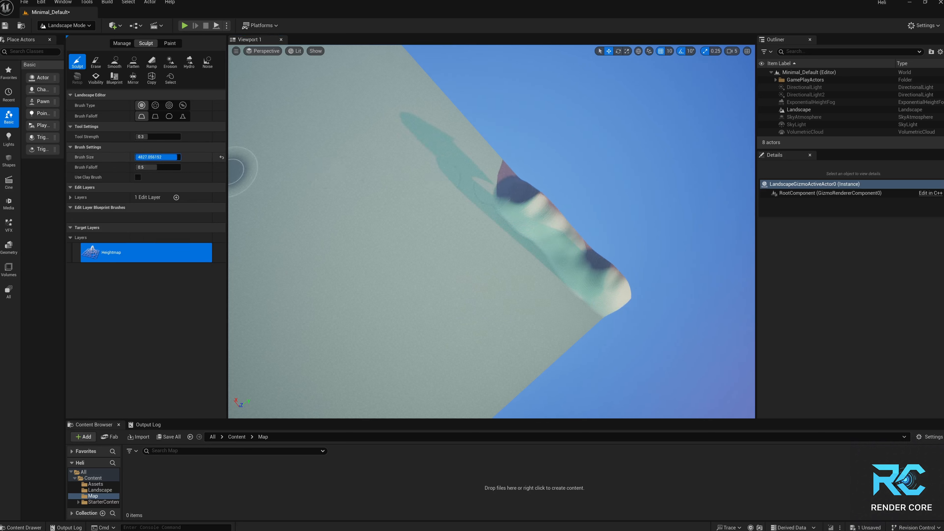
{"action": "left_click_drag", "start_coordinate": [171, 156], "coordinate": [172, 157]}
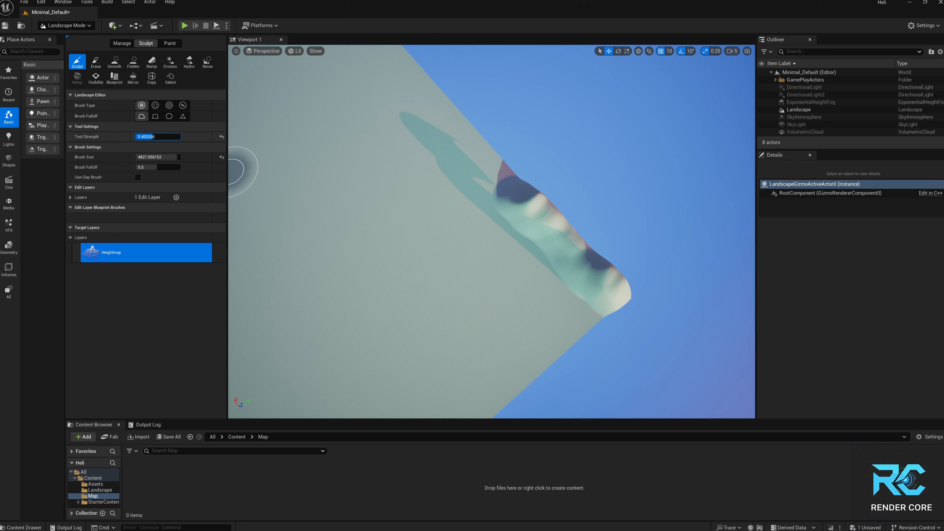
{"action": "mouse_move", "coordinate": [483, 164]}
{"action": "left_mouse_down"}
{"action": "mouse_move", "coordinate": [513, 179]}
{"action": "mouse_move", "coordinate": [467, 132]}
{"action": "left_mouse_up"}
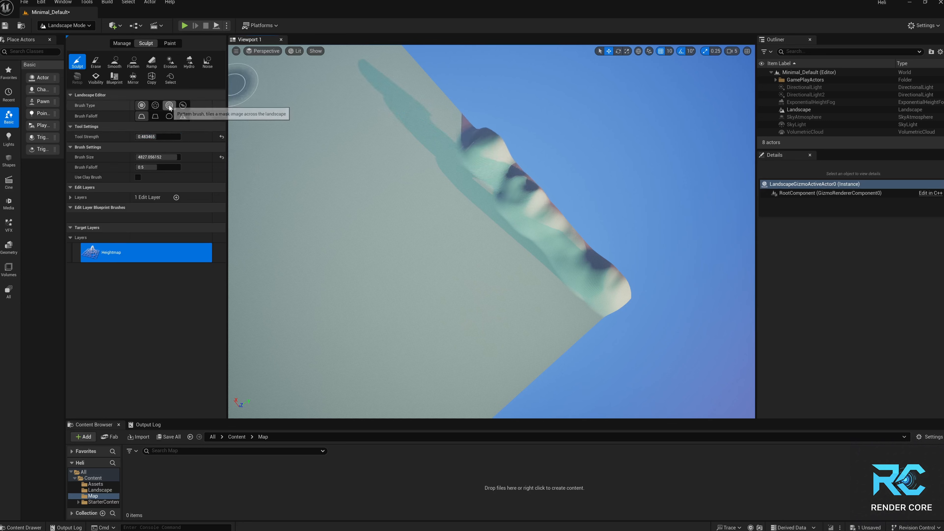
Step: Switch to the Alpha brush with its default texture and sculpt rugged mountains along the rest of the first landscape edge
{"action": "left_click", "coordinate": [156, 105]}
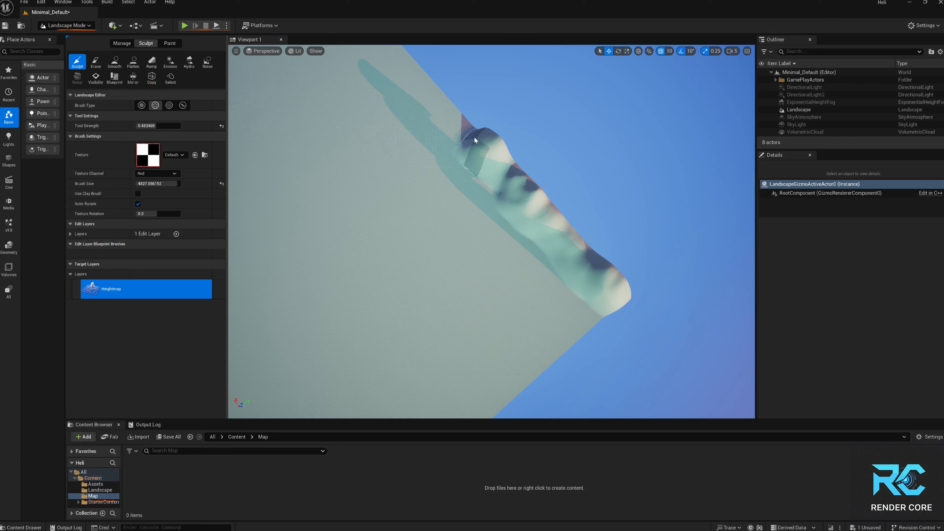
{"action": "left_click_drag", "start_coordinate": [470, 129], "coordinate": [402, 76]}
{"action": "mouse_move", "coordinate": [340, 213]}
{"action": "right_mouse_down"}
{"action": "mouse_move", "coordinate": [327, 182]}
{"action": "mouse_move", "coordinate": [342, 149]}
{"action": "right_mouse_up"}
{"action": "mouse_move", "coordinate": [381, 215]}
{"action": "right_mouse_down"}
{"action": "mouse_move", "coordinate": [419, 232]}
{"action": "mouse_move", "coordinate": [381, 215]}
{"action": "right_mouse_up"}
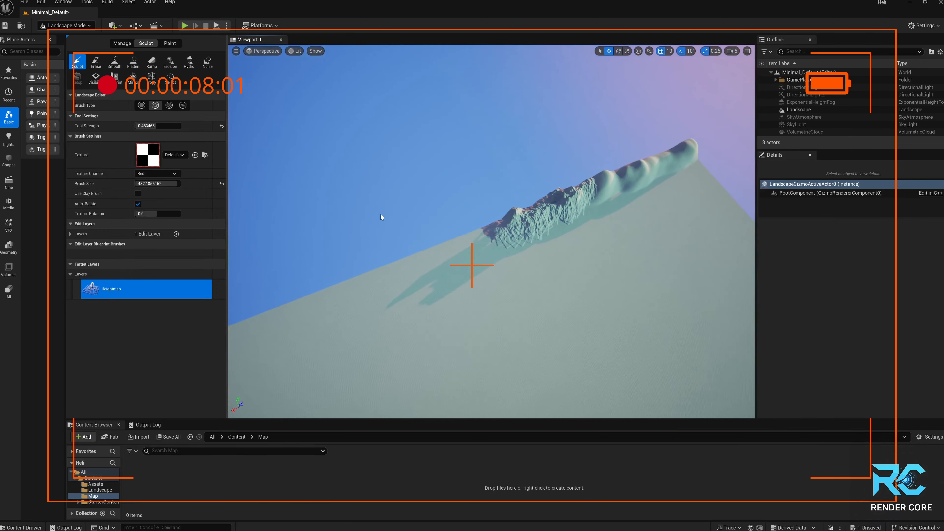
{"action": "mouse_move", "coordinate": [494, 239]}
{"action": "left_mouse_down"}
{"action": "mouse_move", "coordinate": [394, 266]}
{"action": "mouse_move", "coordinate": [326, 294]}
{"action": "mouse_move", "coordinate": [464, 245]}
{"action": "mouse_move", "coordinate": [268, 330]}
{"action": "left_mouse_up"}
{"action": "mouse_move", "coordinate": [334, 298]}
{"action": "right_mouse_down"}
{"action": "mouse_move", "coordinate": [371, 283]}
{"action": "mouse_move", "coordinate": [316, 297]}
{"action": "mouse_move", "coordinate": [335, 309]}
{"action": "right_mouse_up"}
{"action": "mouse_move", "coordinate": [452, 270]}
{"action": "left_mouse_down"}
{"action": "mouse_move", "coordinate": [438, 262]}
{"action": "mouse_move", "coordinate": [320, 333]}
{"action": "mouse_move", "coordinate": [356, 319]}
{"action": "mouse_move", "coordinate": [252, 359]}
{"action": "left_mouse_up"}
Step: Continue the rugged Alpha-brush mountains around the corner and along the adjacent landscape edge
{"action": "mouse_move", "coordinate": [372, 297]}
{"action": "right_mouse_down"}
{"action": "mouse_move", "coordinate": [316, 290]}
{"action": "mouse_move", "coordinate": [357, 275]}
{"action": "right_mouse_up"}
{"action": "left_click_drag", "start_coordinate": [420, 242], "coordinate": [401, 276]}
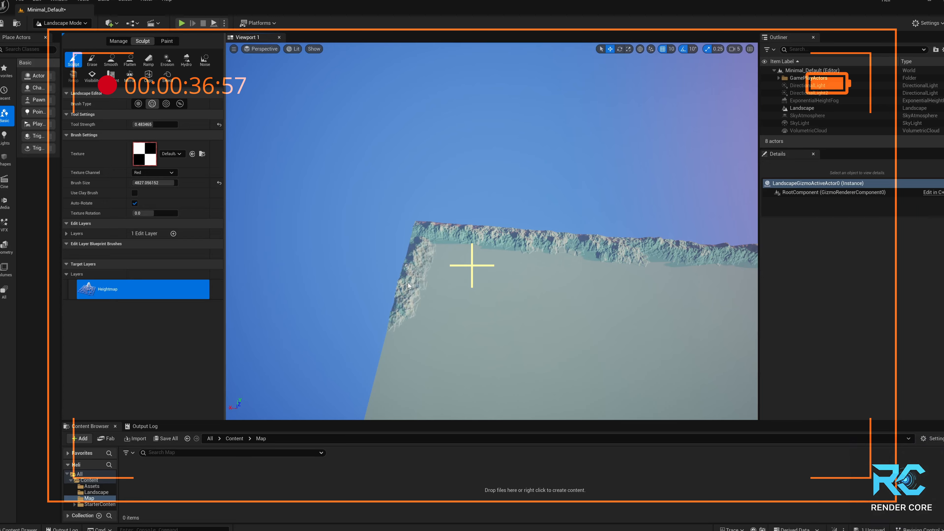
{"action": "right_click_drag", "start_coordinate": [408, 286], "coordinate": [260, 231]}
{"action": "scroll", "coordinate": [408, 285], "scroll_direction": "up", "scroll_amount": 5}
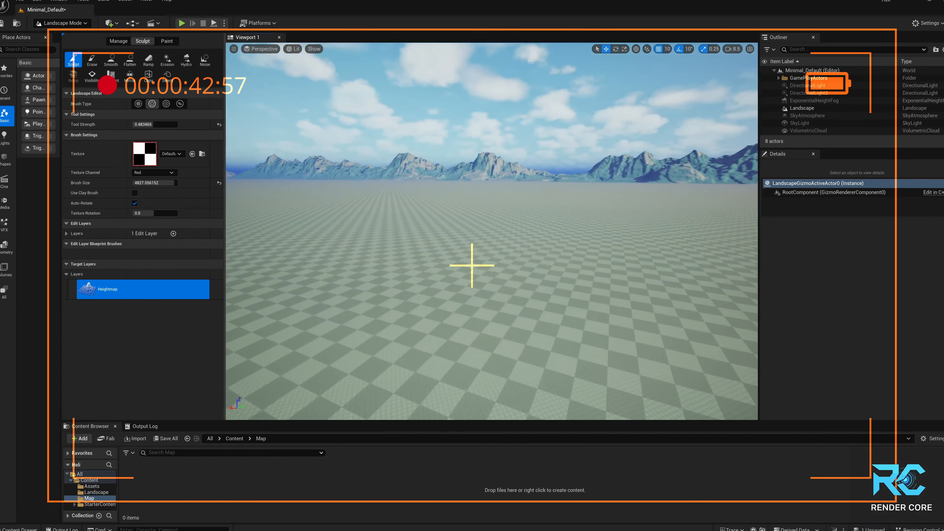
{"action": "right_click_drag", "start_coordinate": [520, 226], "coordinate": [528, 313]}
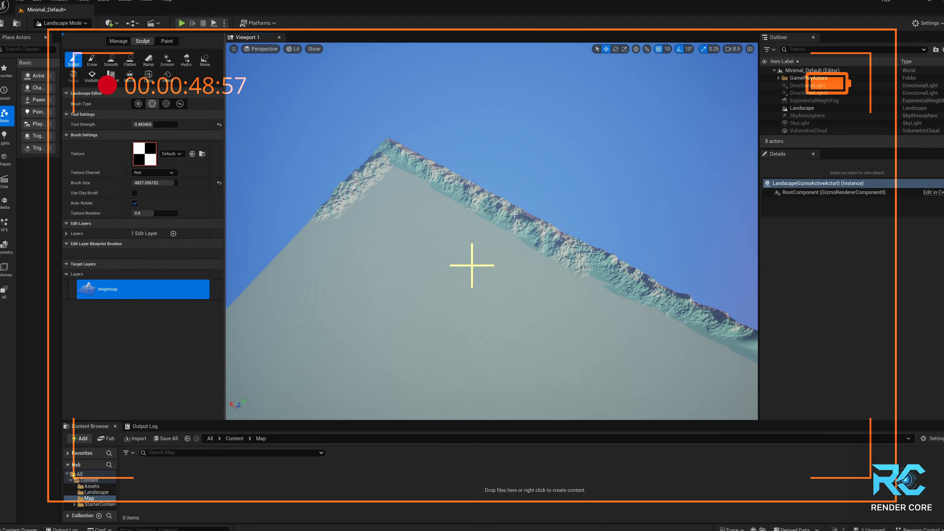
{"action": "left_click_drag", "start_coordinate": [323, 220], "coordinate": [262, 276]}
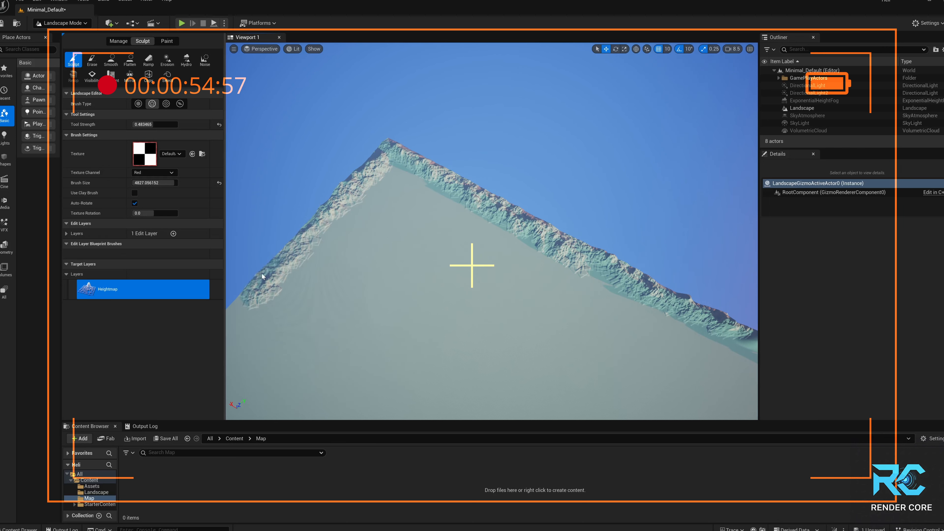
Step: Raise Tool Strength to about 0.67 and sculpt tall smooth peaks with the Circle brush along the unfinished landscape edge to its corner
{"action": "left_click_drag", "start_coordinate": [150, 124], "coordinate": [160, 122]}
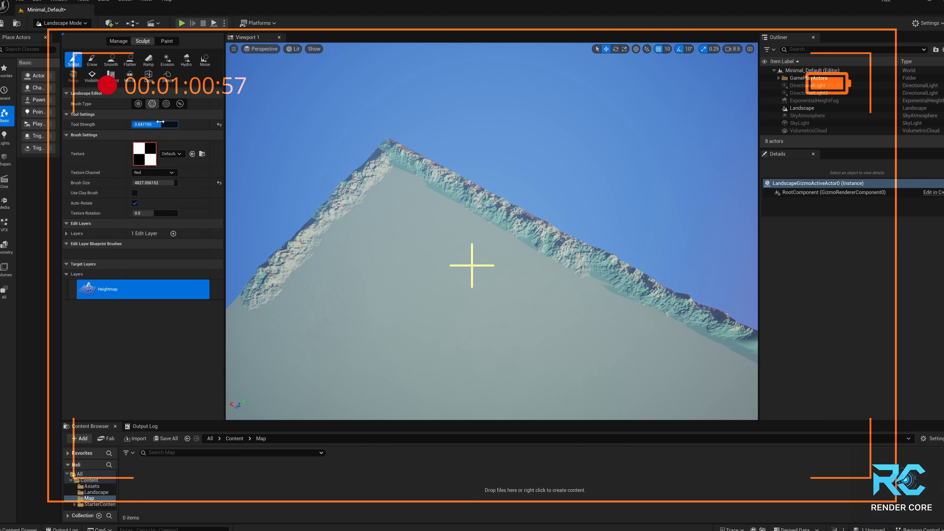
{"action": "left_click", "coordinate": [142, 107]}
{"action": "right_click_drag", "start_coordinate": [613, 343], "coordinate": [400, 310]}
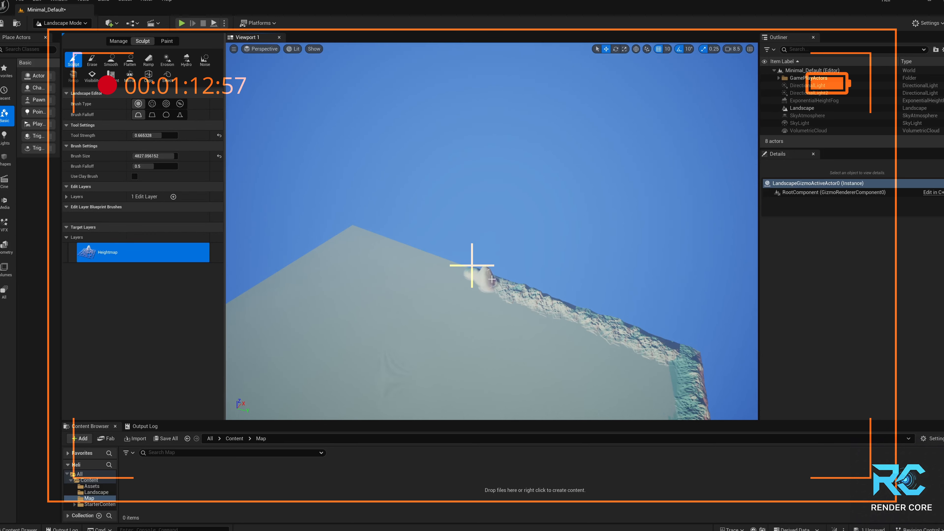
{"action": "left_click_drag", "start_coordinate": [508, 288], "coordinate": [461, 272]}
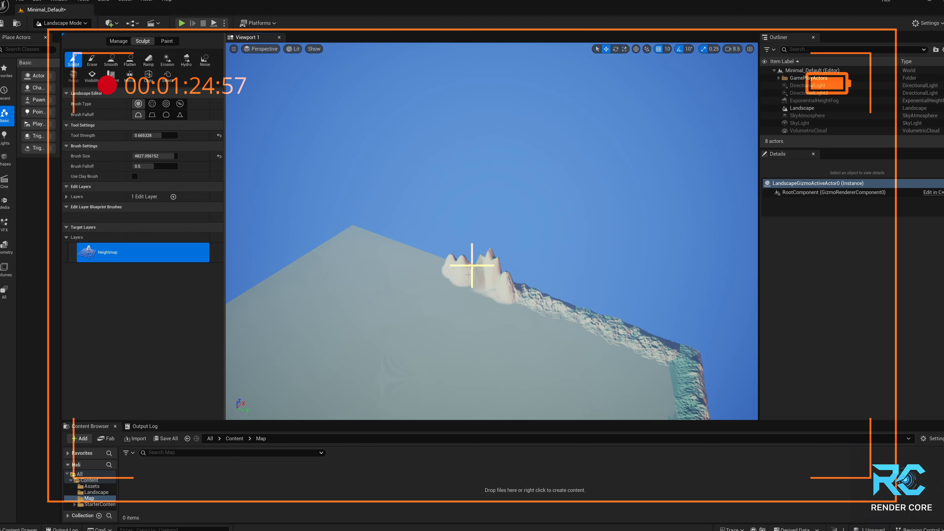
{"action": "left_click", "coordinate": [429, 257]}
{"action": "mouse_move", "coordinate": [430, 256]}
{"action": "right_mouse_down"}
{"action": "mouse_move", "coordinate": [479, 164]}
{"action": "mouse_move", "coordinate": [497, 290]}
{"action": "mouse_move", "coordinate": [438, 242]}
{"action": "right_mouse_up"}
{"action": "mouse_move", "coordinate": [474, 248]}
{"action": "left_mouse_down"}
{"action": "mouse_move", "coordinate": [394, 228]}
{"action": "mouse_move", "coordinate": [457, 249]}
{"action": "mouse_move", "coordinate": [503, 281]}
{"action": "mouse_move", "coordinate": [499, 304]}
{"action": "mouse_move", "coordinate": [473, 304]}
{"action": "mouse_move", "coordinate": [489, 315]}
{"action": "mouse_move", "coordinate": [367, 226]}
{"action": "mouse_move", "coordinate": [379, 228]}
{"action": "left_mouse_up"}
{"action": "key", "text": "s"}
{"action": "right_click_drag", "start_coordinate": [413, 277], "coordinate": [371, 260]}
{"action": "key", "text": "w"}
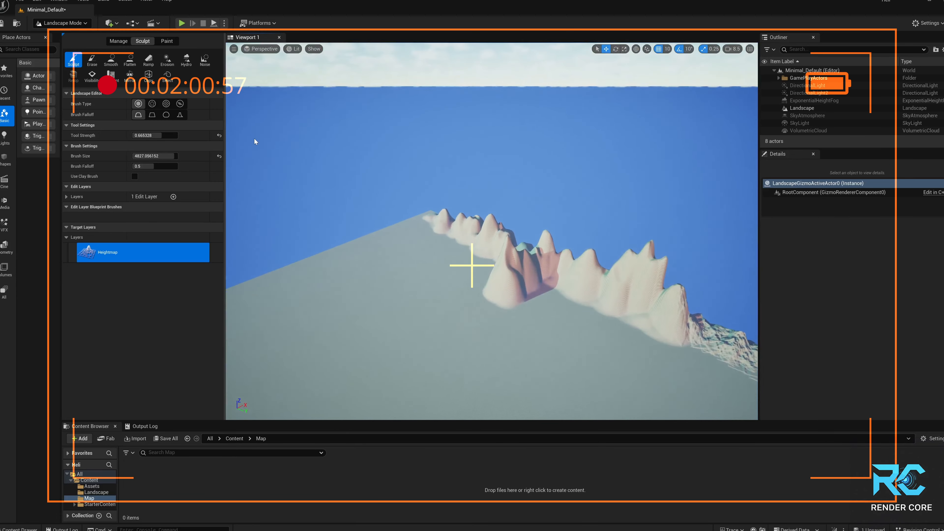
Step: Switch to the Alpha brush and sculpt rugged mountains along the next landscape edge and around its far corner
{"action": "right_click_drag", "start_coordinate": [391, 229], "coordinate": [368, 228]}
{"action": "left_click", "coordinate": [152, 103]}
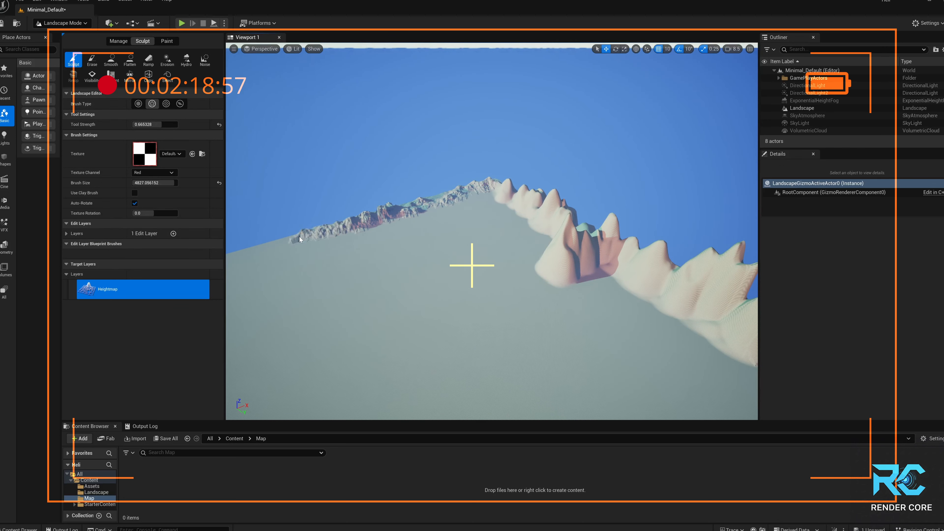
{"action": "left_click_drag", "start_coordinate": [300, 240], "coordinate": [428, 201]}
{"action": "right_click_drag", "start_coordinate": [462, 193], "coordinate": [534, 212]}
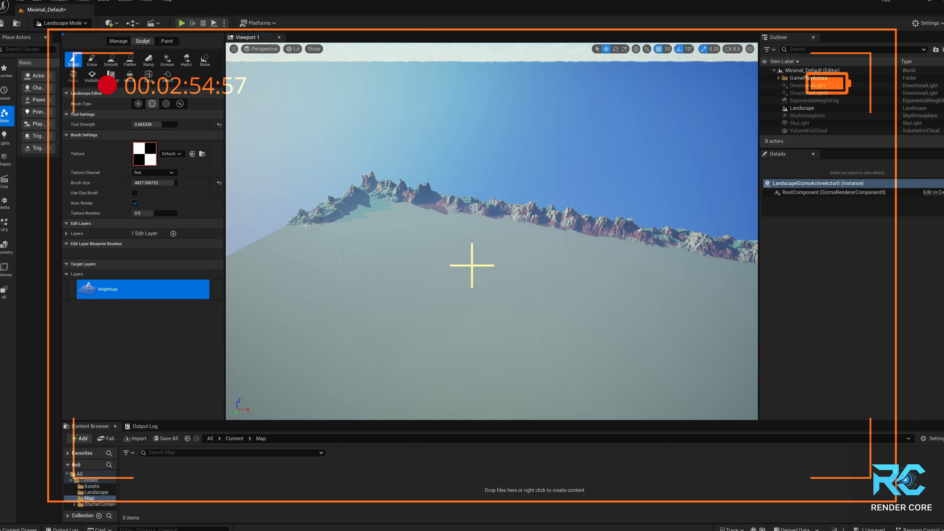
{"action": "left_click_drag", "start_coordinate": [305, 226], "coordinate": [290, 231]}
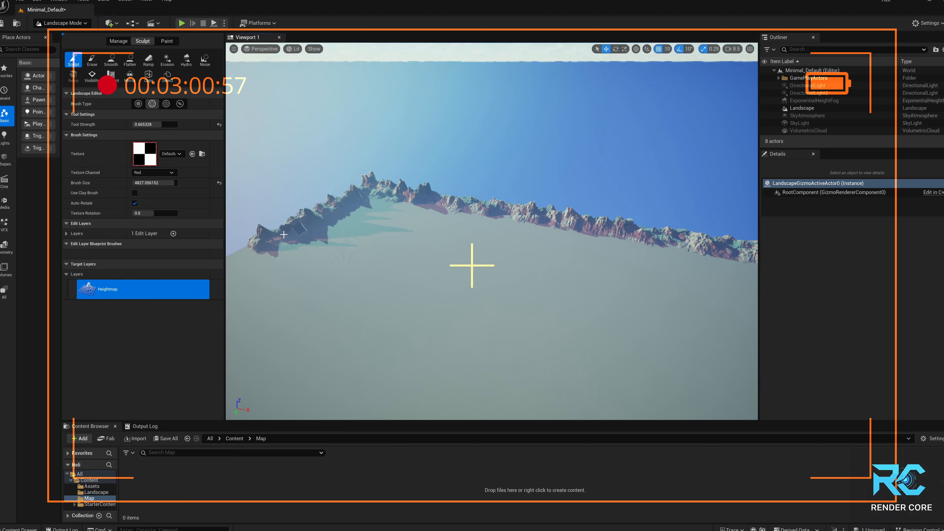
Step: Sculpt a broad mountain mass across the remaining gap in the border, using the Circle brush with Brush Size 8192
{"action": "right_click_drag", "start_coordinate": [284, 234], "coordinate": [476, 199]}
{"action": "left_click", "coordinate": [138, 104]}
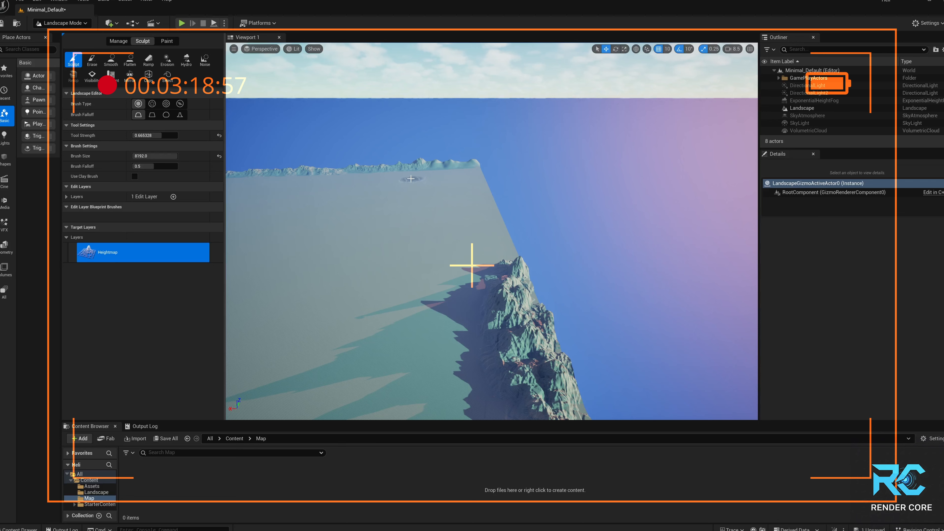
{"action": "mouse_move", "coordinate": [418, 205]}
{"action": "left_mouse_down"}
{"action": "mouse_move", "coordinate": [420, 256]}
{"action": "mouse_move", "coordinate": [418, 210]}
{"action": "mouse_move", "coordinate": [450, 197]}
{"action": "mouse_move", "coordinate": [461, 245]}
{"action": "mouse_move", "coordinate": [464, 194]}
{"action": "mouse_move", "coordinate": [427, 216]}
{"action": "mouse_move", "coordinate": [445, 231]}
{"action": "mouse_move", "coordinate": [451, 188]}
{"action": "left_mouse_up"}
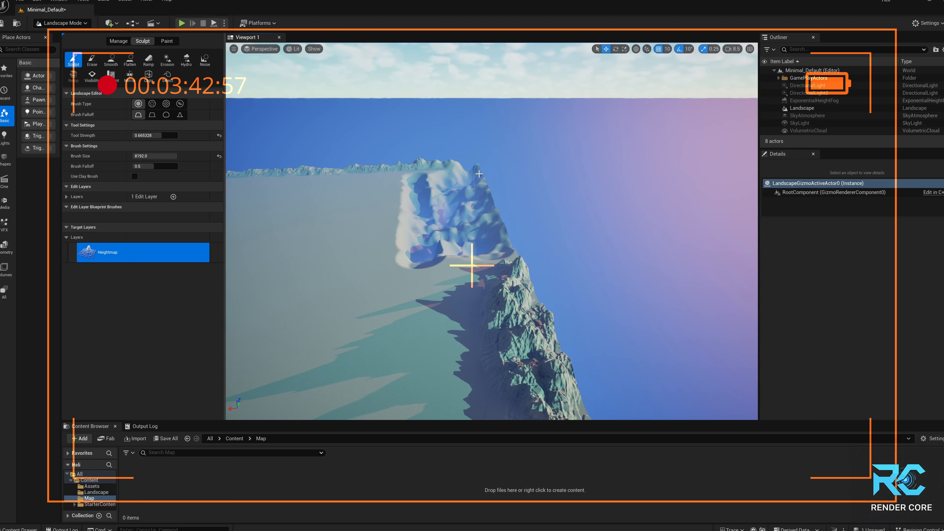
Step: Set Brush Size to about 5215 and Brush Falloff to about 0.12, sculpt the mountain mass's inner side, and undo the last stroke
{"action": "right_click_drag", "start_coordinate": [366, 274], "coordinate": [398, 282]}
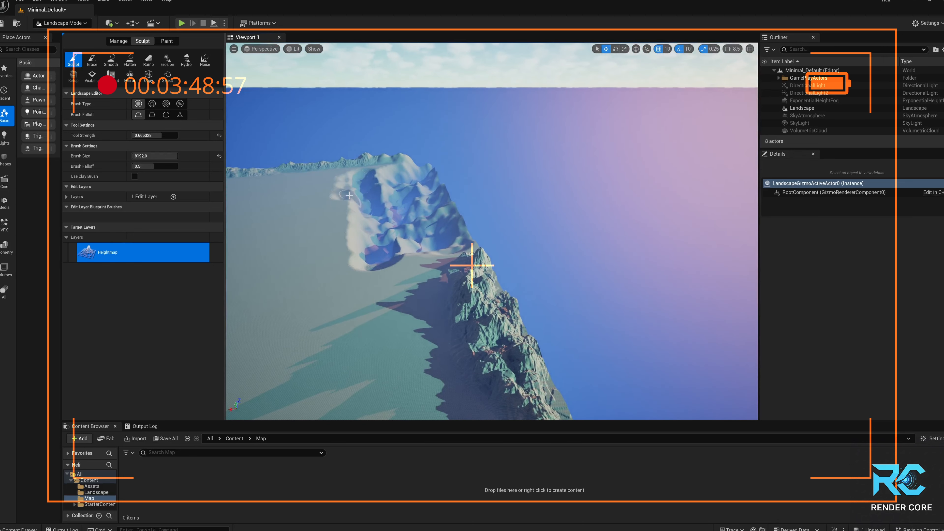
{"action": "left_click_drag", "start_coordinate": [166, 156], "coordinate": [139, 166]}
{"action": "left_click_drag", "start_coordinate": [338, 205], "coordinate": [341, 214]}
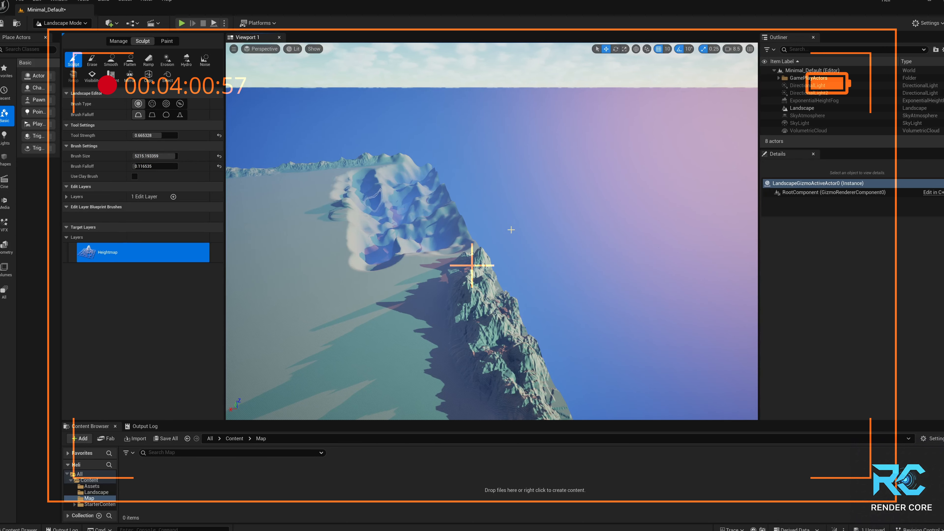
{"action": "right_click", "coordinate": [609, 217]}
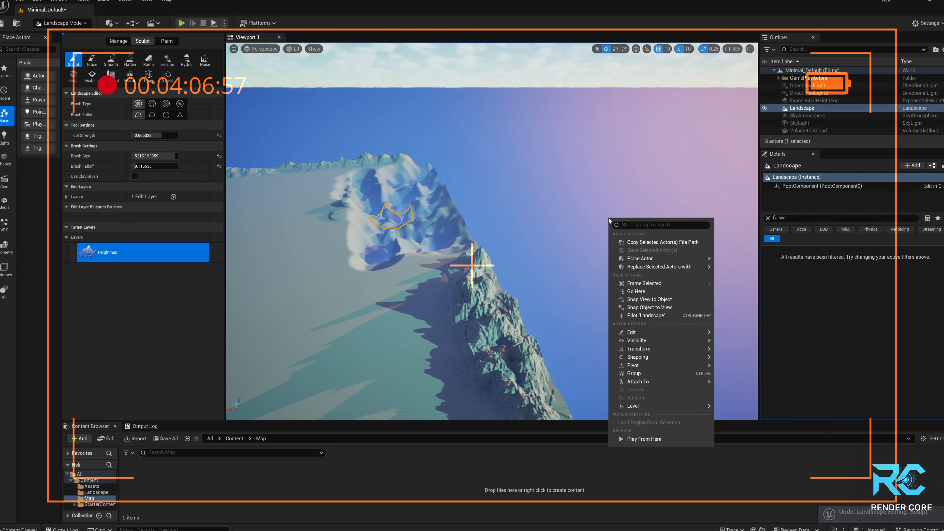
{"action": "left_click", "coordinate": [574, 216]}
Step: Roughen the mass's inner flank with the Alpha brush at Tool Strength about 0.29, and build it up with the Circle brush at about 0.84
{"action": "left_click_drag", "start_coordinate": [161, 135], "coordinate": [161, 136]}
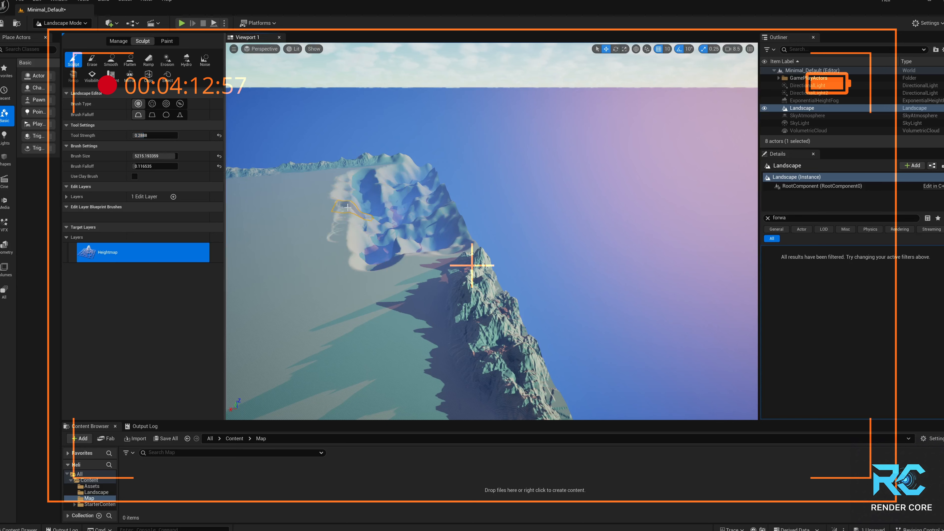
{"action": "left_click", "coordinate": [152, 103]}
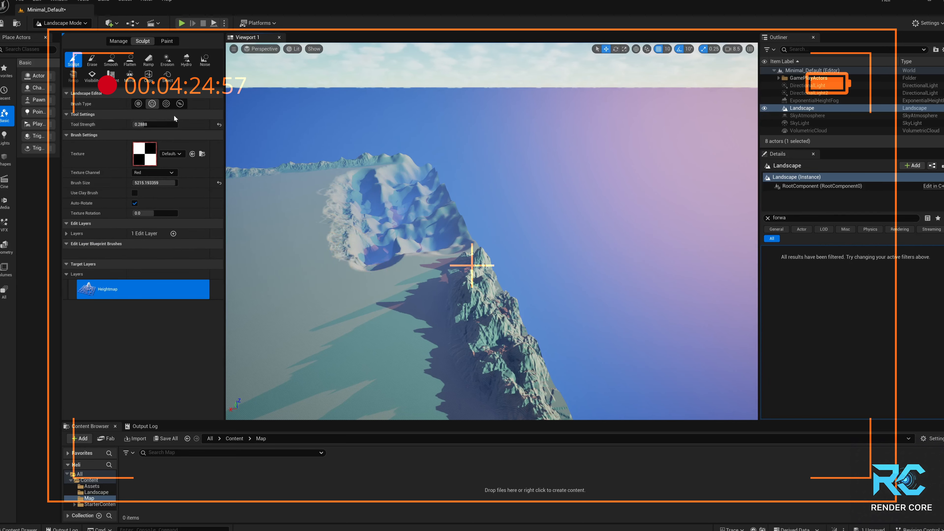
{"action": "left_click", "coordinate": [180, 103]}
{"action": "mouse_move", "coordinate": [472, 238]}
{"action": "right_mouse_down"}
{"action": "mouse_move", "coordinate": [334, 249]}
{"action": "mouse_move", "coordinate": [390, 298]}
{"action": "mouse_move", "coordinate": [483, 294]}
{"action": "mouse_move", "coordinate": [427, 275]}
{"action": "right_mouse_up"}
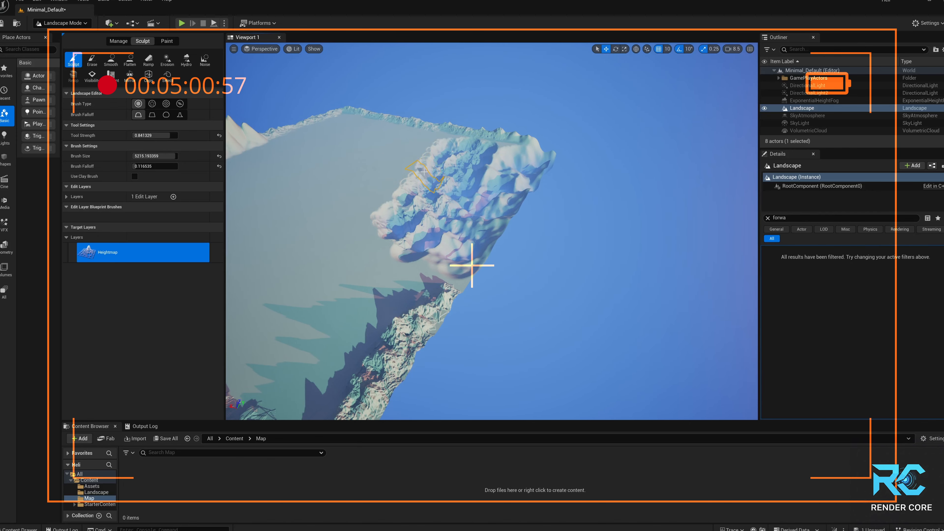
{"action": "right_click_drag", "start_coordinate": [472, 265], "coordinate": [466, 193]}
{"action": "right_click_drag", "start_coordinate": [471, 265], "coordinate": [472, 265]}
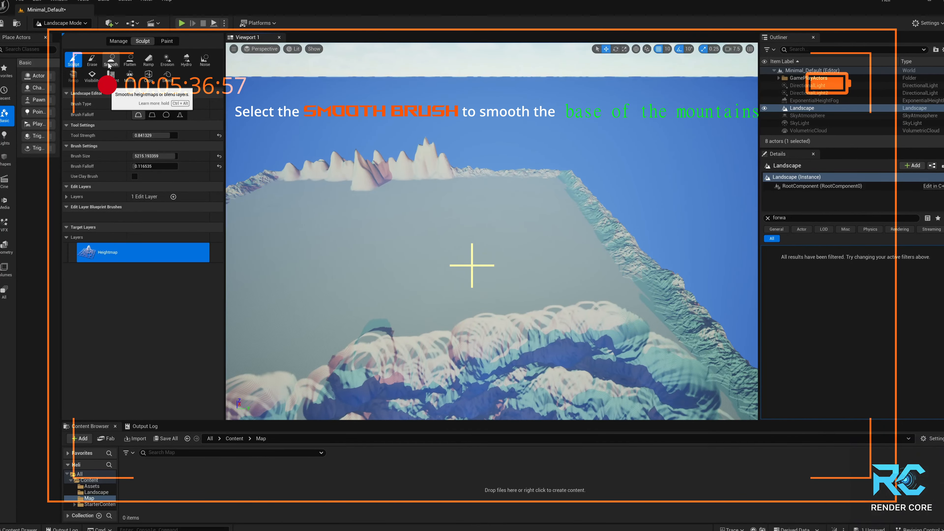
Step: Smooth the base of the mountains around the broad mass with the Smooth tool, using Tool Strength about 0.33 and Brush Size about 2104
{"action": "right_click_drag", "start_coordinate": [334, 223], "coordinate": [334, 223]}
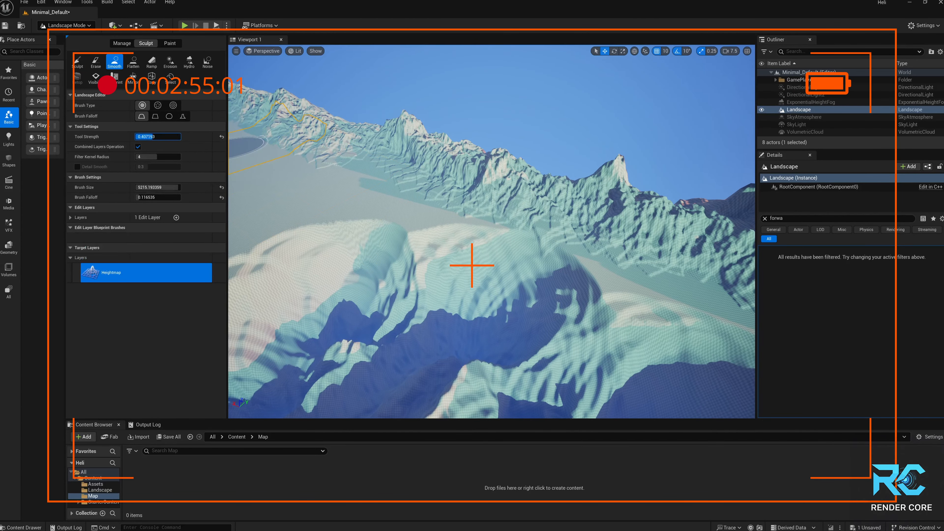
{"action": "left_click_drag", "start_coordinate": [152, 137], "coordinate": [148, 137]}
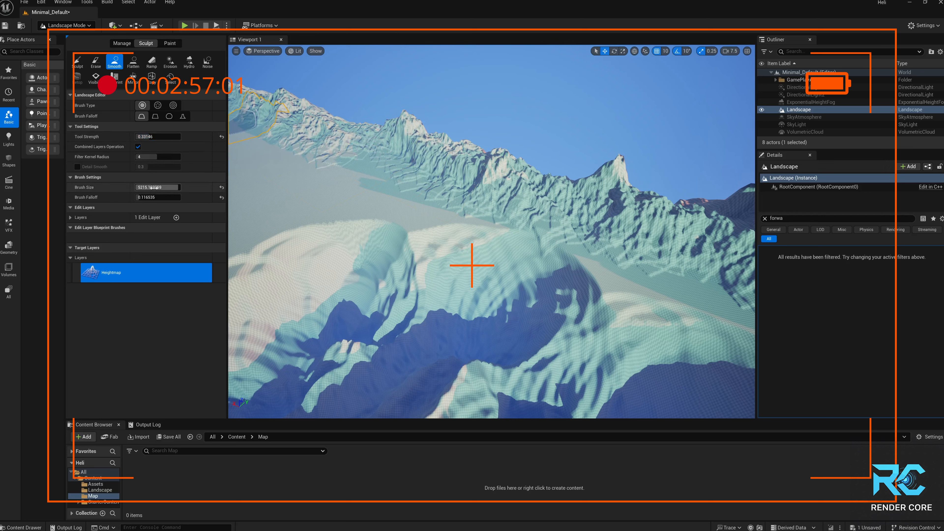
{"action": "left_click_drag", "start_coordinate": [158, 187], "coordinate": [161, 187]}
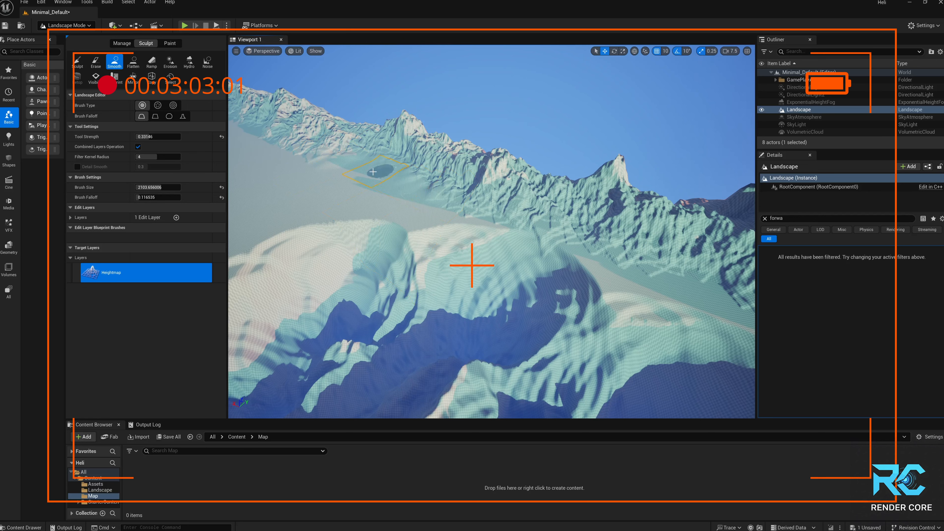
{"action": "mouse_move", "coordinate": [488, 225]}
{"action": "left_mouse_down"}
{"action": "mouse_move", "coordinate": [550, 253]}
{"action": "mouse_move", "coordinate": [696, 286]}
{"action": "mouse_move", "coordinate": [640, 283]}
{"action": "left_mouse_up"}
{"action": "right_click_drag", "start_coordinate": [637, 280], "coordinate": [687, 278]}
{"action": "mouse_move", "coordinate": [603, 258]}
{"action": "left_mouse_down"}
{"action": "mouse_move", "coordinate": [625, 219]}
{"action": "mouse_move", "coordinate": [665, 220]}
{"action": "mouse_move", "coordinate": [496, 237]}
{"action": "left_mouse_up"}
{"action": "mouse_move", "coordinate": [496, 237]}
{"action": "right_mouse_down"}
{"action": "mouse_move", "coordinate": [416, 283]}
{"action": "mouse_move", "coordinate": [446, 225]}
{"action": "mouse_move", "coordinate": [440, 218]}
{"action": "right_mouse_up"}
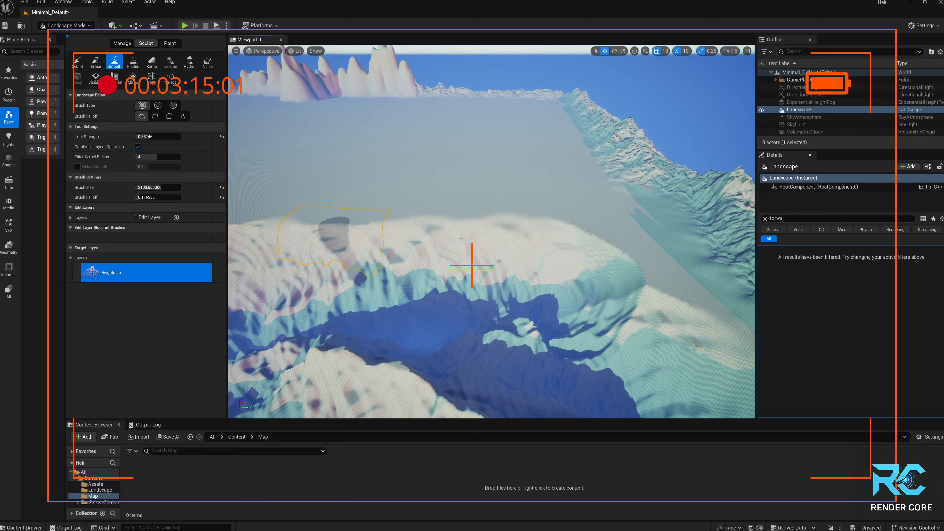
{"action": "right_click_drag", "start_coordinate": [479, 212], "coordinate": [401, 201]}
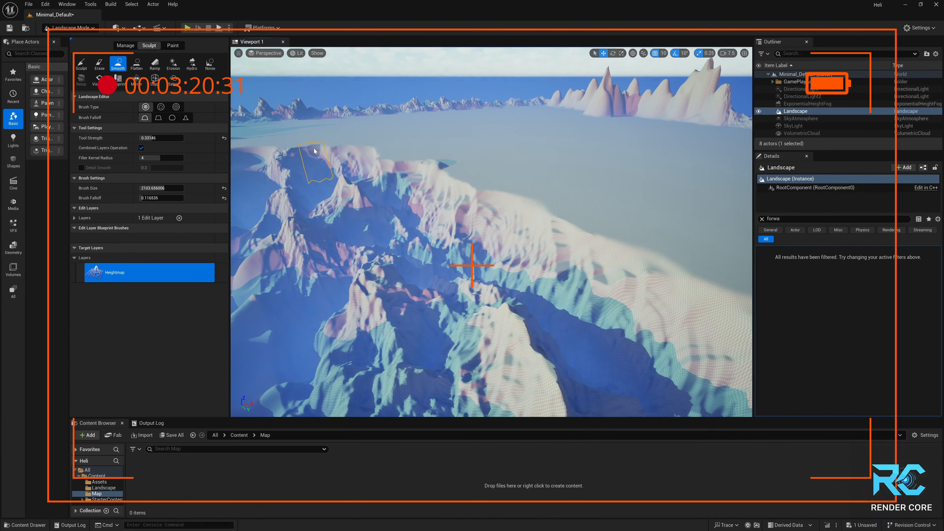
Step: Smooth the foot of the rugged mountains along the neighbouring landscape edge, blending it into the flat ground up to the corner
{"action": "mouse_move", "coordinate": [314, 151]}
{"action": "right_mouse_down"}
{"action": "mouse_move", "coordinate": [412, 150]}
{"action": "mouse_move", "coordinate": [498, 208]}
{"action": "mouse_move", "coordinate": [516, 194]}
{"action": "right_mouse_up"}
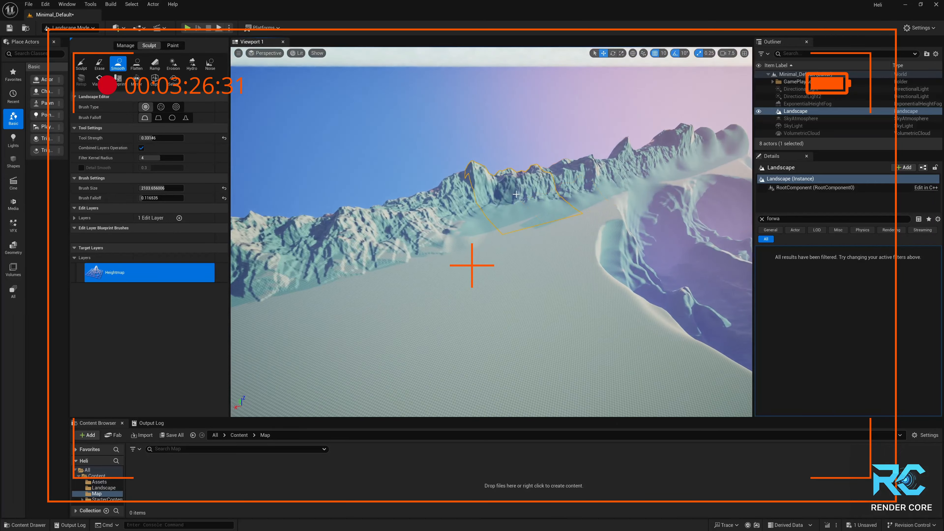
{"action": "mouse_move", "coordinate": [490, 208]}
{"action": "left_mouse_down"}
{"action": "mouse_move", "coordinate": [433, 249]}
{"action": "mouse_move", "coordinate": [275, 293]}
{"action": "left_mouse_up"}
{"action": "right_click_drag", "start_coordinate": [275, 293], "coordinate": [238, 280]}
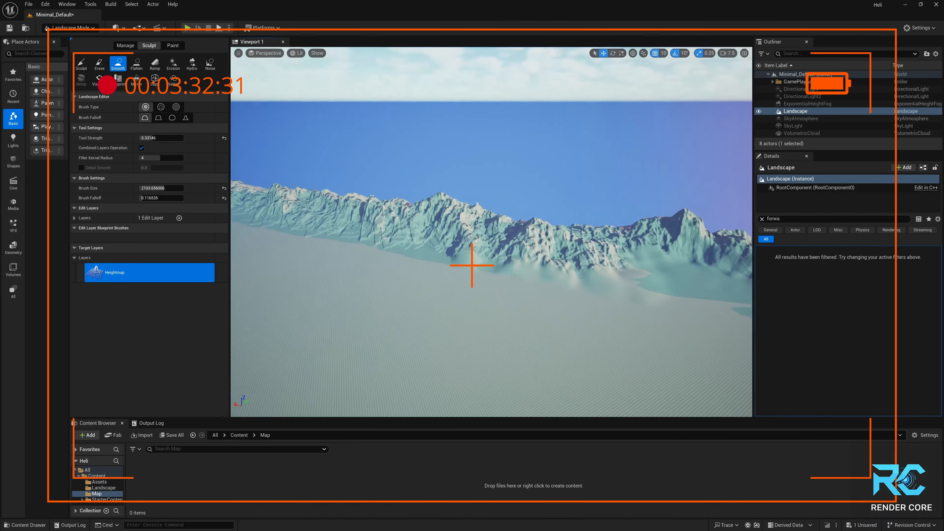
{"action": "left_click_drag", "start_coordinate": [447, 255], "coordinate": [402, 250]}
{"action": "right_click_drag", "start_coordinate": [382, 244], "coordinate": [420, 251]}
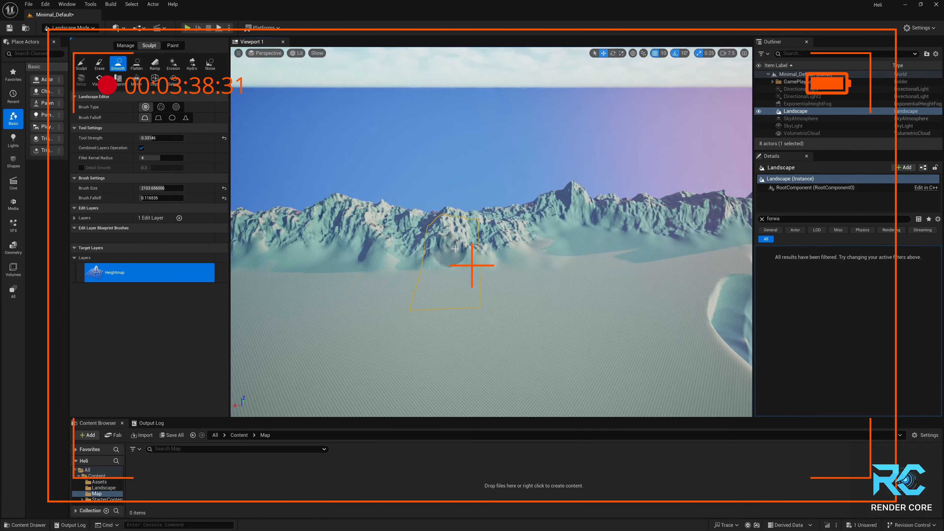
{"action": "left_click_drag", "start_coordinate": [472, 257], "coordinate": [407, 280]}
{"action": "right_click_drag", "start_coordinate": [407, 280], "coordinate": [446, 260]}
{"action": "left_click_drag", "start_coordinate": [474, 268], "coordinate": [425, 270]}
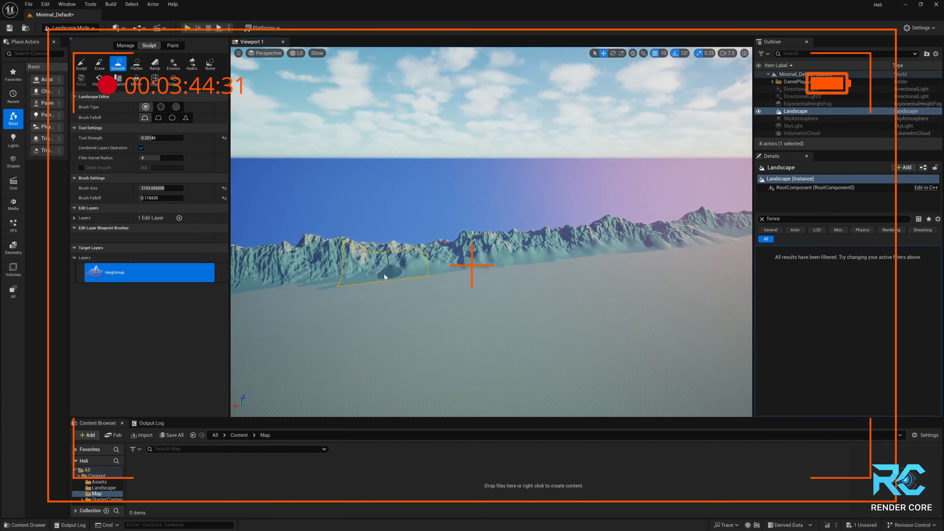
{"action": "right_click_drag", "start_coordinate": [305, 287], "coordinate": [440, 263]}
{"action": "left_click_drag", "start_coordinate": [379, 267], "coordinate": [320, 286]}
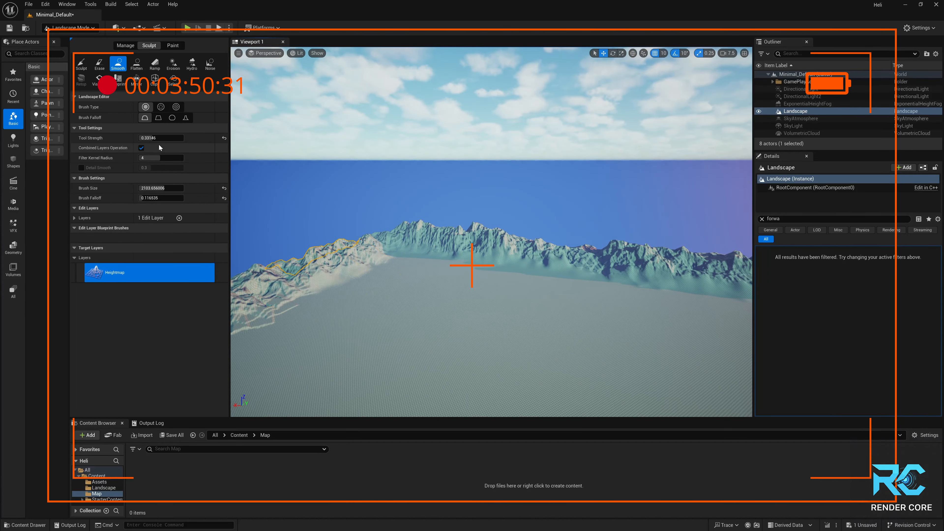
Step: Lower the Smooth tool's strength to about 0.29 and smooth the mountain base from the corner onward
{"action": "left_click_drag", "start_coordinate": [156, 138], "coordinate": [153, 139]}
{"action": "right_click_drag", "start_coordinate": [298, 330], "coordinate": [238, 323]}
{"action": "left_click_drag", "start_coordinate": [316, 294], "coordinate": [648, 291]}
Step: Inspect the mountain border and the flat interior of the landscape from above and at ground level
{"action": "right_click_drag", "start_coordinate": [648, 292], "coordinate": [549, 275]}
{"action": "right_click_drag", "start_coordinate": [471, 264], "coordinate": [472, 267]}
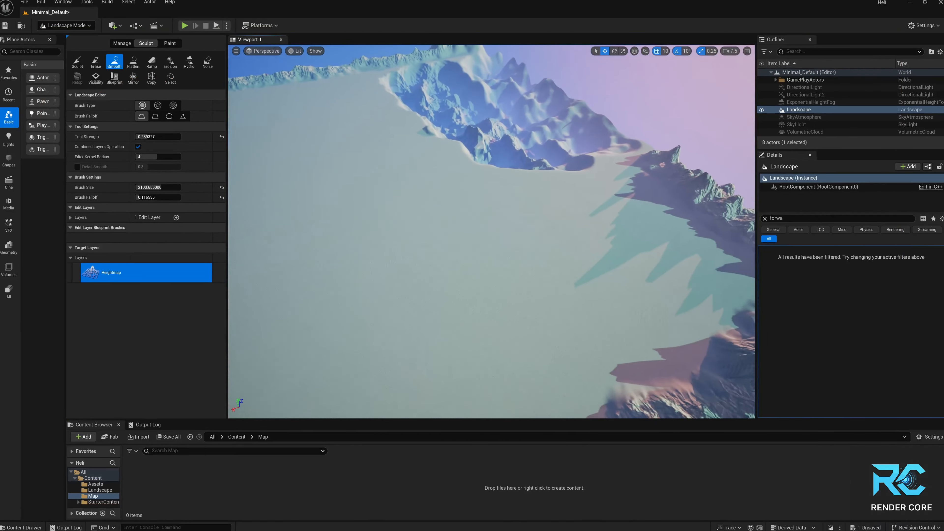
{"action": "right_click_drag", "start_coordinate": [492, 238], "coordinate": [482, 286]}
{"action": "mouse_move", "coordinate": [528, 195]}
{"action": "right_mouse_down"}
{"action": "mouse_move", "coordinate": [557, 149]}
{"action": "mouse_move", "coordinate": [539, 190]}
{"action": "mouse_move", "coordinate": [529, 194]}
{"action": "mouse_move", "coordinate": [527, 182]}
{"action": "mouse_move", "coordinate": [544, 204]}
{"action": "right_mouse_up"}
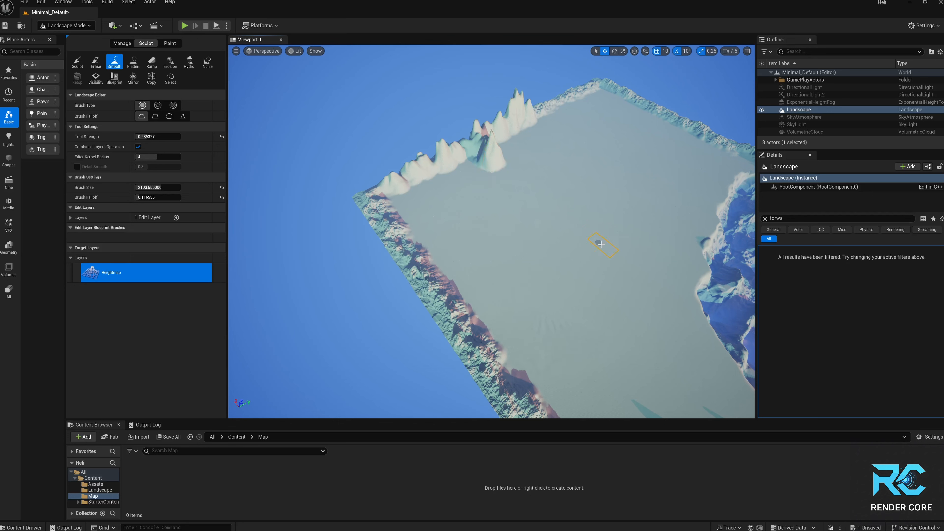
{"action": "mouse_move", "coordinate": [600, 246]}
{"action": "right_mouse_down"}
{"action": "mouse_move", "coordinate": [651, 234]}
{"action": "mouse_move", "coordinate": [643, 257]}
{"action": "mouse_move", "coordinate": [565, 272]}
{"action": "mouse_move", "coordinate": [570, 286]}
{"action": "mouse_move", "coordinate": [598, 230]}
{"action": "mouse_move", "coordinate": [628, 204]}
{"action": "mouse_move", "coordinate": [706, 208]}
{"action": "mouse_move", "coordinate": [654, 238]}
{"action": "mouse_move", "coordinate": [598, 219]}
{"action": "mouse_move", "coordinate": [557, 241]}
{"action": "mouse_move", "coordinate": [550, 208]}
{"action": "mouse_move", "coordinate": [580, 202]}
{"action": "mouse_move", "coordinate": [569, 201]}
{"action": "mouse_move", "coordinate": [569, 223]}
{"action": "mouse_move", "coordinate": [564, 212]}
{"action": "mouse_move", "coordinate": [480, 182]}
{"action": "mouse_move", "coordinate": [335, 168]}
{"action": "mouse_move", "coordinate": [323, 190]}
{"action": "mouse_move", "coordinate": [335, 238]}
{"action": "mouse_move", "coordinate": [327, 208]}
{"action": "right_mouse_up"}
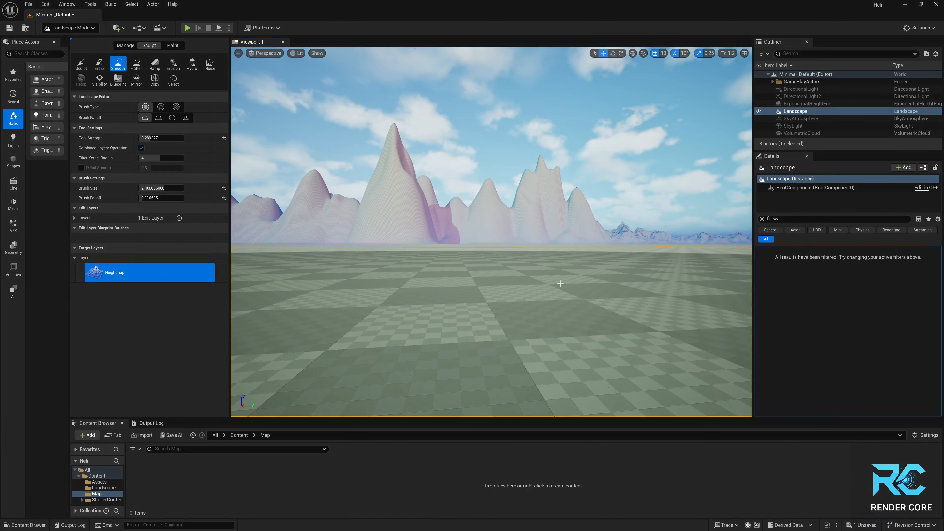
{"action": "mouse_move", "coordinate": [420, 253]}
{"action": "right_mouse_down"}
{"action": "mouse_move", "coordinate": [420, 297]}
{"action": "mouse_move", "coordinate": [403, 307]}
{"action": "right_mouse_up"}
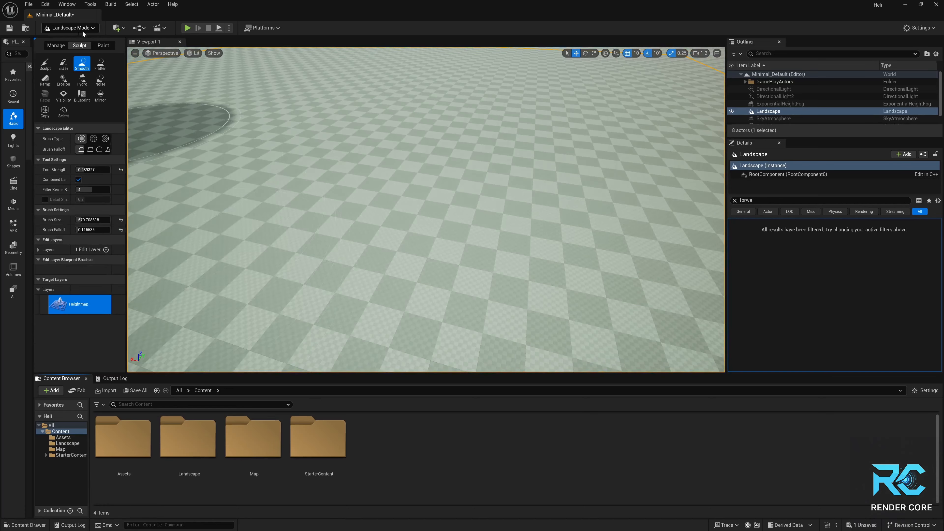
Step: Return to Selection mode and place the SM_Chair prop from StarterContent/Props on the landscape floor, framing it in view
{"action": "left_click", "coordinate": [71, 27]}
{"action": "left_click", "coordinate": [65, 38]}
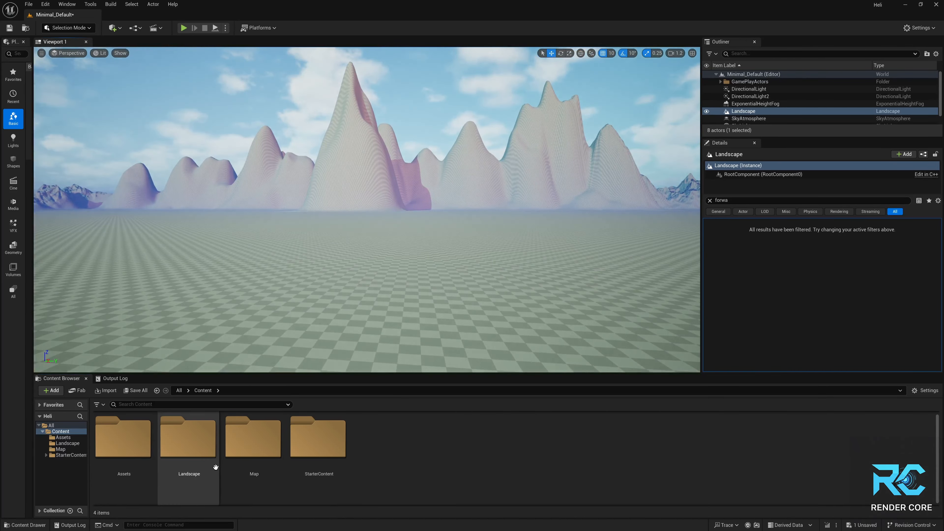
{"action": "double_click", "coordinate": [305, 462]}
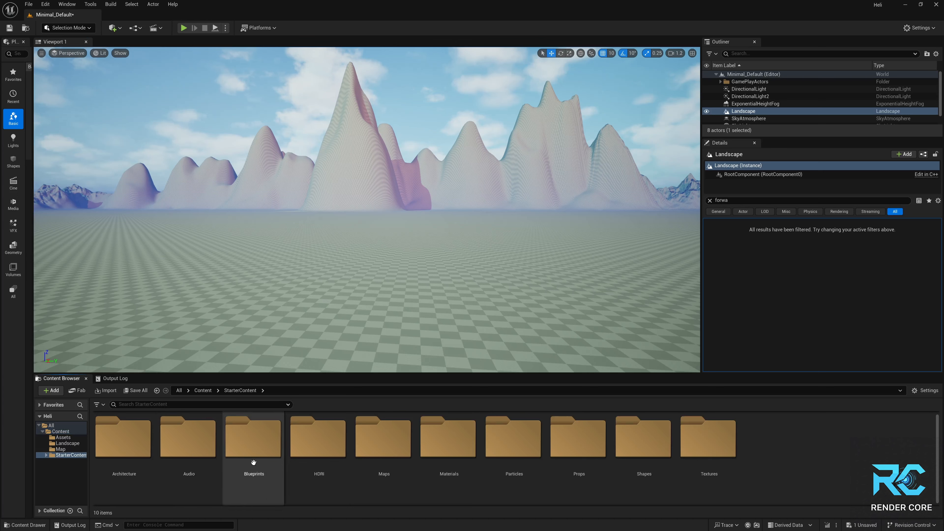
{"action": "double_click", "coordinate": [597, 449]}
{"action": "left_click_drag", "start_coordinate": [334, 446], "coordinate": [231, 327]}
{"action": "right_click_drag", "start_coordinate": [230, 327], "coordinate": [189, 332]}
{"action": "key", "text": "f"}
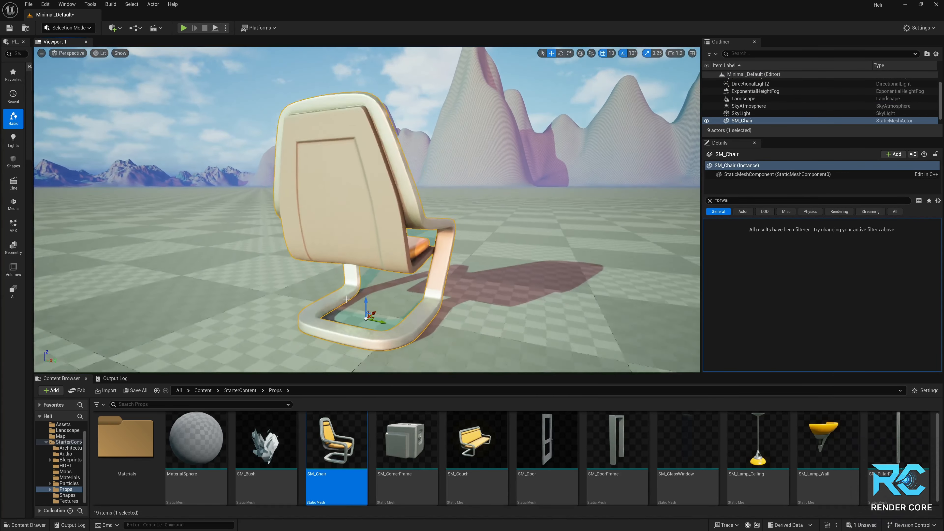
Step: Examine the chair's scale against the landscape and surrounding mountains, from close up and from high above
{"action": "right_click_drag", "start_coordinate": [412, 294], "coordinate": [477, 293]}
{"action": "left_click", "coordinate": [736, 121]}
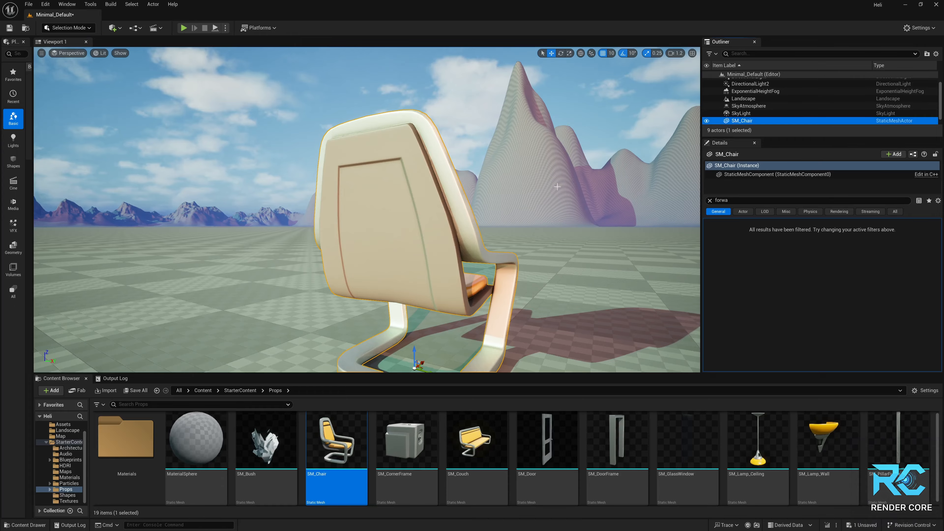
{"action": "key", "text": "f"}
{"action": "right_click_drag", "start_coordinate": [556, 186], "coordinate": [169, 220]}
{"action": "key", "text": "w"}
{"action": "key", "text": "s"}
{"action": "key", "text": "w"}
{"action": "key", "text": "w"}
{"action": "key", "text": "d"}
{"action": "key", "text": "s"}
{"action": "key", "text": "s"}
{"action": "key", "text": "d"}
{"action": "key", "text": "w"}
{"action": "key", "text": "s"}
{"action": "scroll", "coordinate": [208, 186], "scroll_direction": "up", "scroll_amount": 5}
{"action": "key", "text": "s"}
{"action": "scroll", "coordinate": [160, 215], "scroll_direction": "up", "scroll_amount": 6}
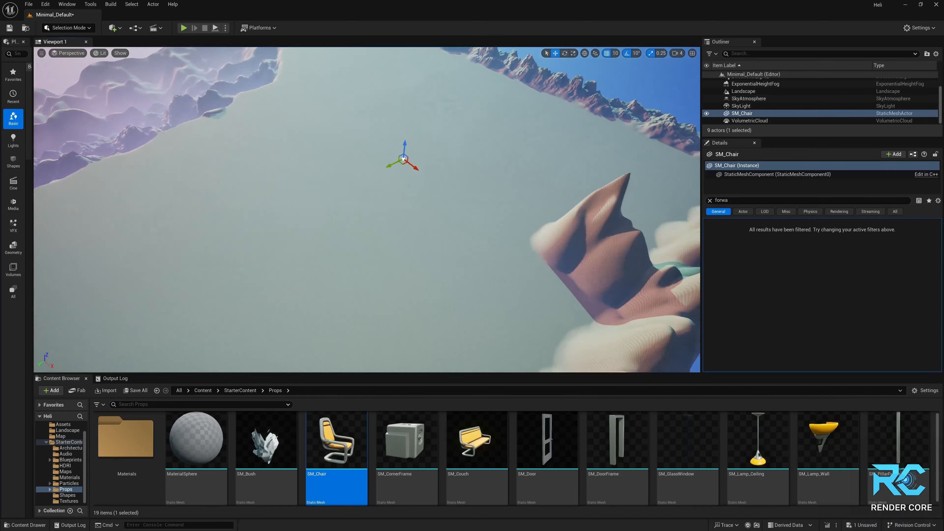
Step: Examine the mountain border and the landscape floor at low level, flying away from the chair toward the peaks
{"action": "key", "text": "s"}
{"action": "right_click_drag", "start_coordinate": [260, 216], "coordinate": [405, 203]}
{"action": "scroll", "coordinate": [275, 209], "scroll_direction": "down", "scroll_amount": 2}
{"action": "key", "text": "w"}
{"action": "key", "text": "w"}
{"action": "key", "text": "w"}
{"action": "key", "text": "w"}
{"action": "key", "text": "w"}
{"action": "scroll", "coordinate": [247, 206], "scroll_direction": "up", "scroll_amount": 2}
{"action": "scroll", "coordinate": [249, 207], "scroll_direction": "down", "scroll_amount": 1}
{"action": "key", "text": "w"}
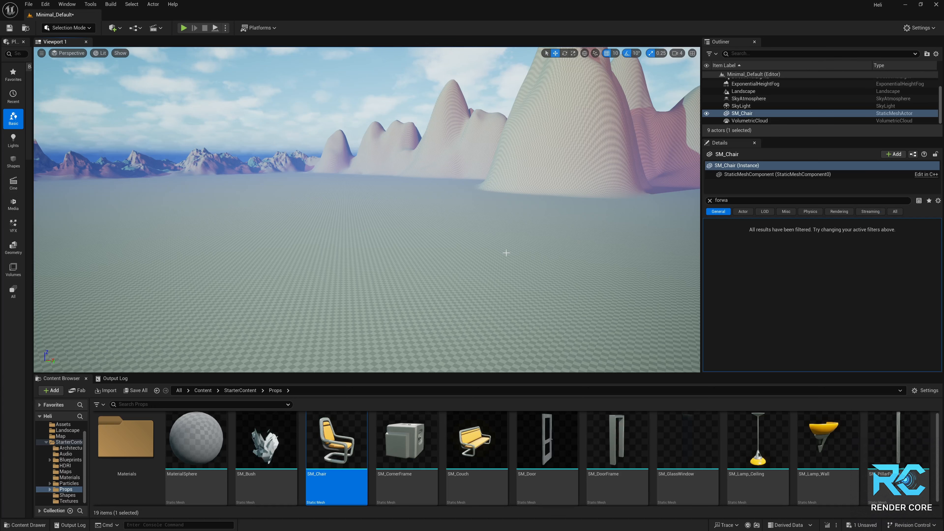
{"action": "right_click_drag", "start_coordinate": [506, 253], "coordinate": [554, 236]}
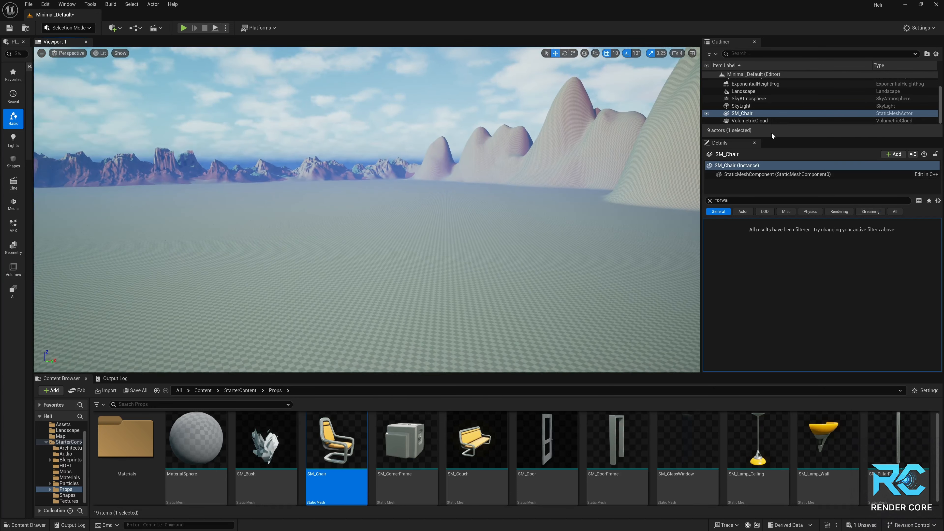
Step: Enlarge the Outliner to fit the full actor list and create a folder named Atmosphere in it
{"action": "left_click_drag", "start_coordinate": [774, 137], "coordinate": [774, 270]}
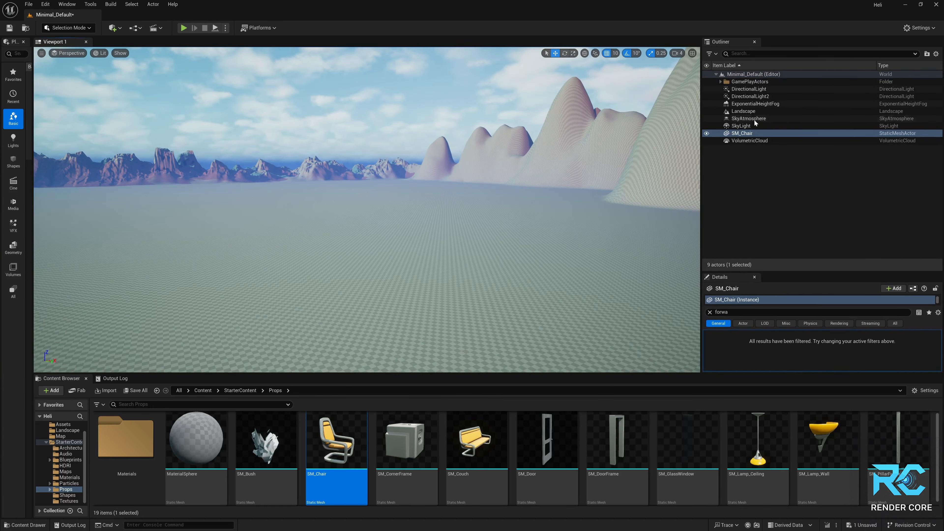
{"action": "left_click", "coordinate": [746, 98]}
{"action": "left_click", "coordinate": [746, 104]}
{"action": "left_click", "coordinate": [743, 91]}
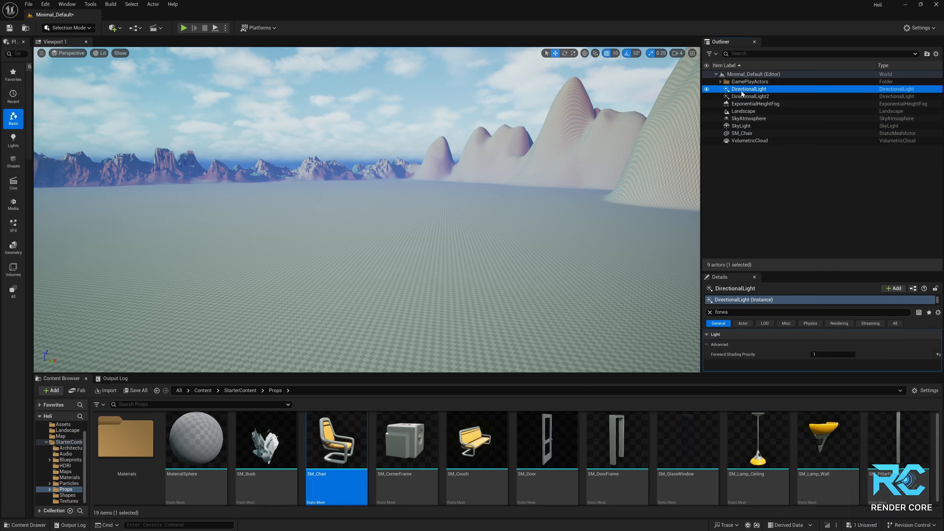
{"action": "left_click", "coordinate": [744, 102]}
{"action": "left_click", "coordinate": [746, 97]}
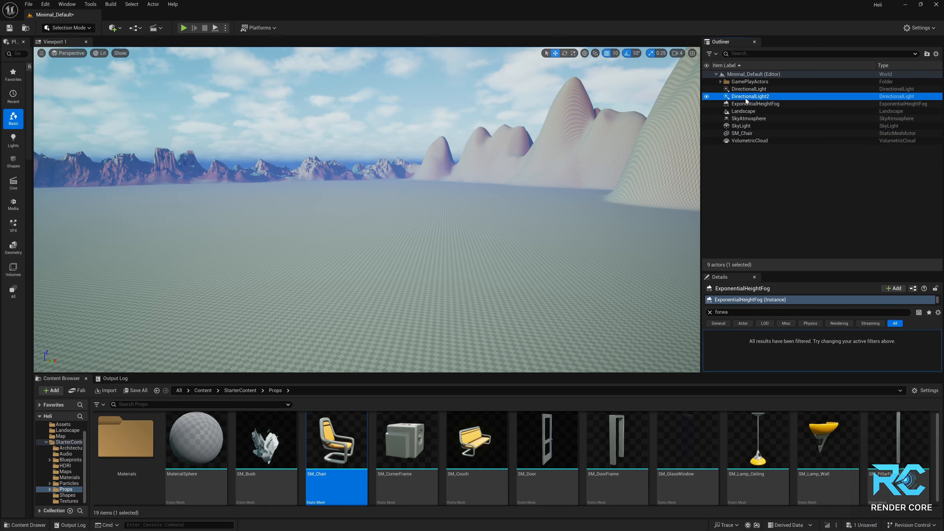
{"action": "right_click", "coordinate": [740, 168]}
{"action": "left_click", "coordinate": [745, 182]}
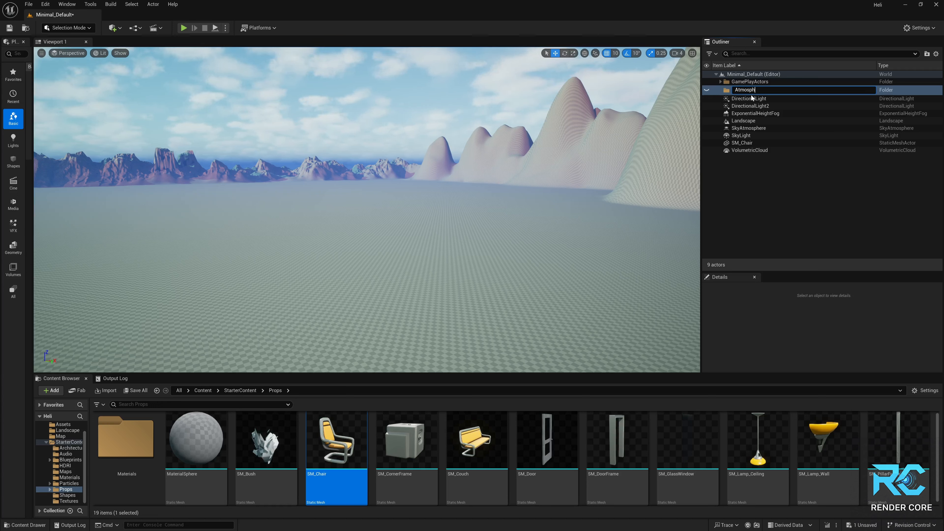
{"action": "type", "text": "Atmosphere"}
{"action": "key", "text": "Return"}
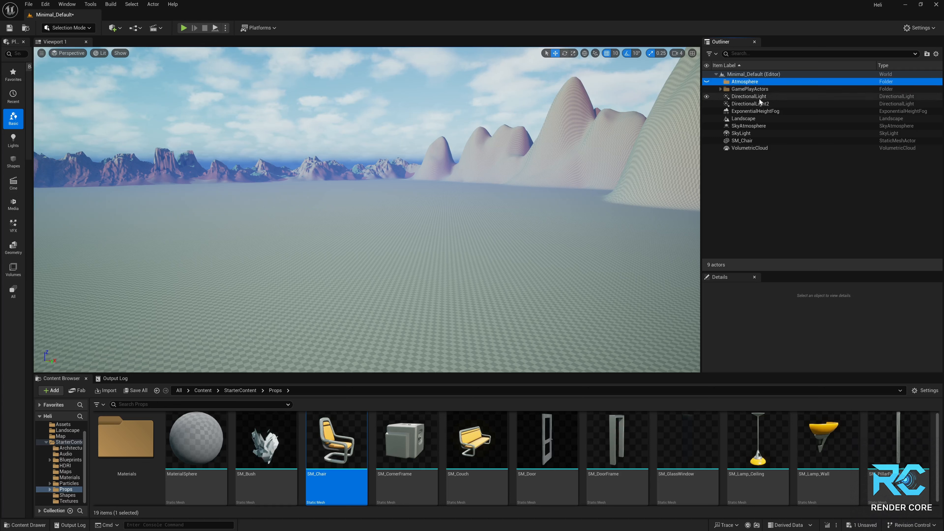
Step: Move both directional lights, ExponentialHeightFog, SkyAtmosphere, SkyLight and VolumetricCloud into the Atmosphere folder
{"action": "left_click", "coordinate": [754, 97]}
{"action": "left_click", "coordinate": [759, 111], "text": "shift"}
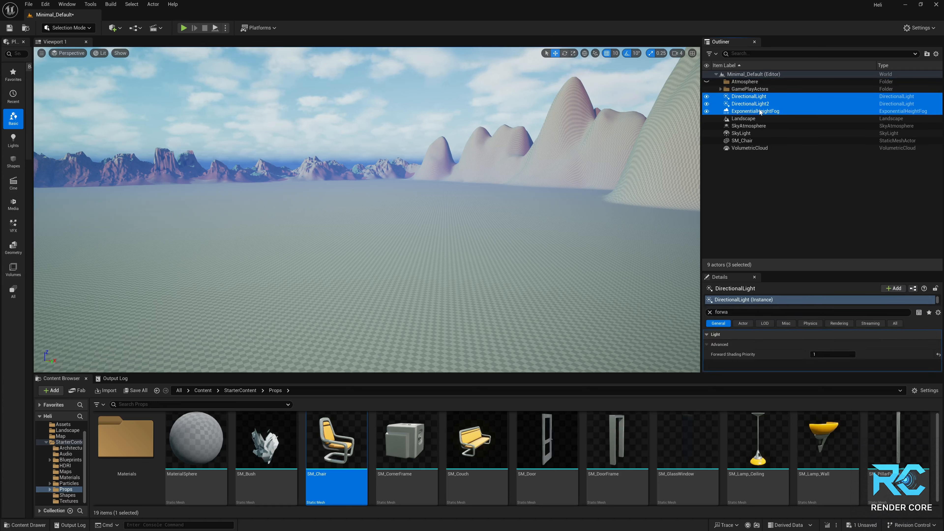
{"action": "left_click", "coordinate": [749, 126], "text": "ctrl"}
{"action": "left_click", "coordinate": [748, 134], "text": "ctrl"}
{"action": "left_click", "coordinate": [752, 148], "text": "ctrl"}
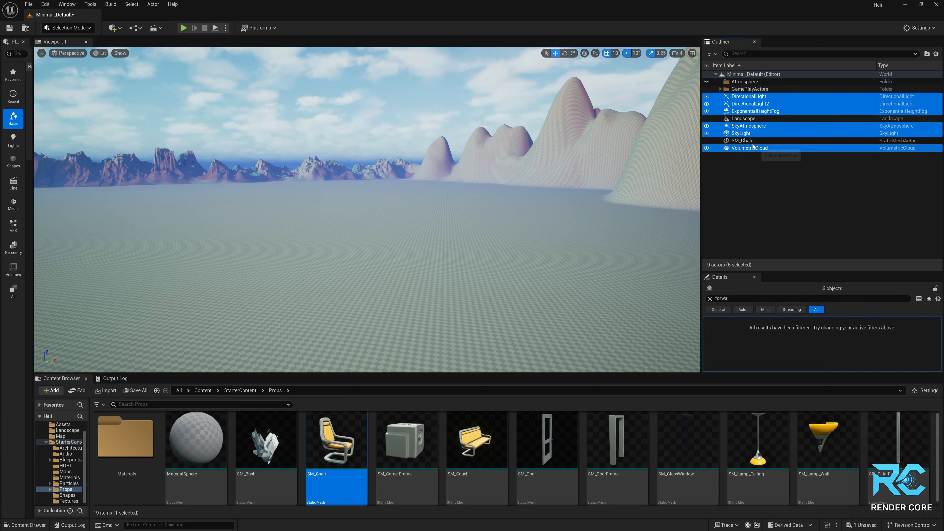
{"action": "left_click_drag", "start_coordinate": [755, 108], "coordinate": [740, 82]}
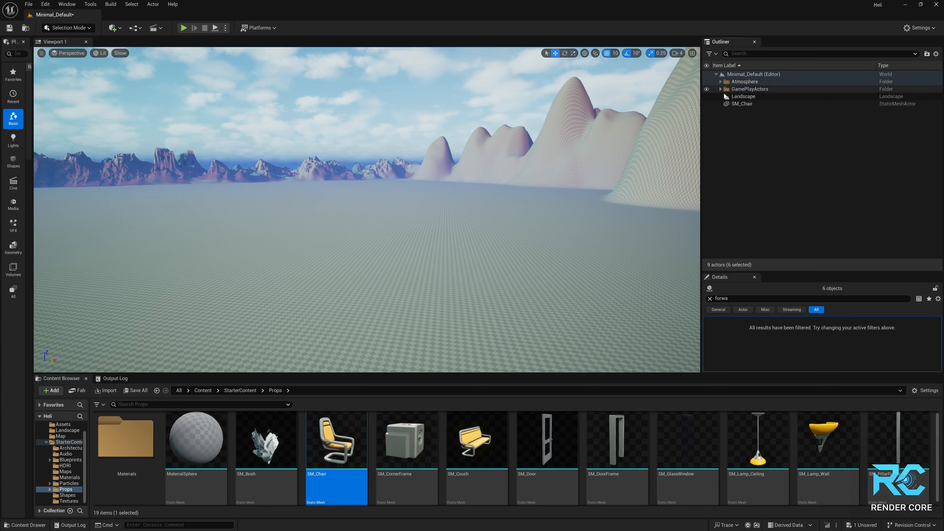
Step: Create an Outliner folder named Landscape, move the Landscape actor into it and collapse the folder
{"action": "right_click", "coordinate": [737, 130]}
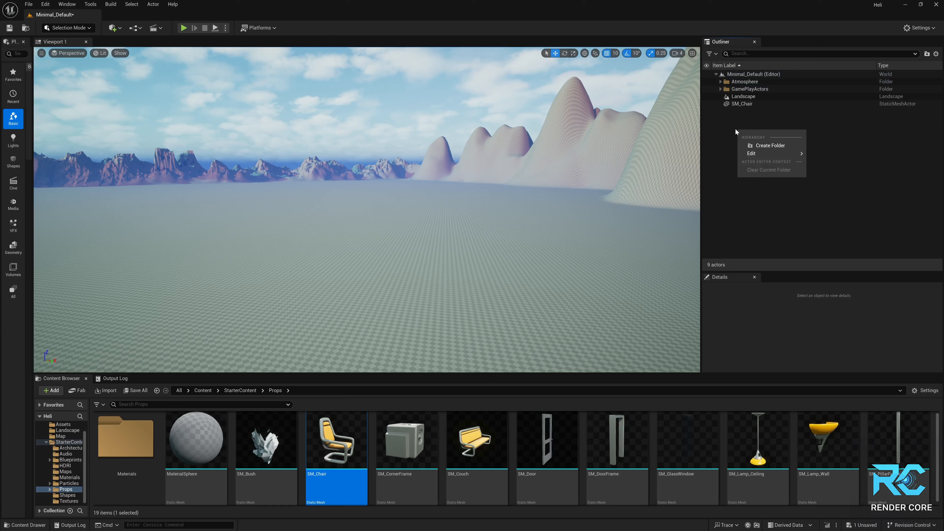
{"action": "right_click", "coordinate": [727, 128]}
{"action": "left_click", "coordinate": [754, 145]}
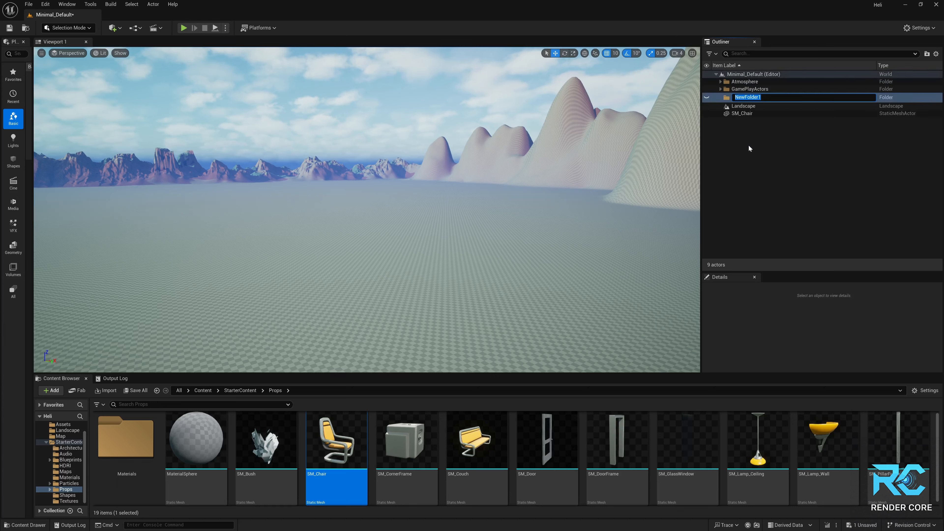
{"action": "type", "text": "Lands"}
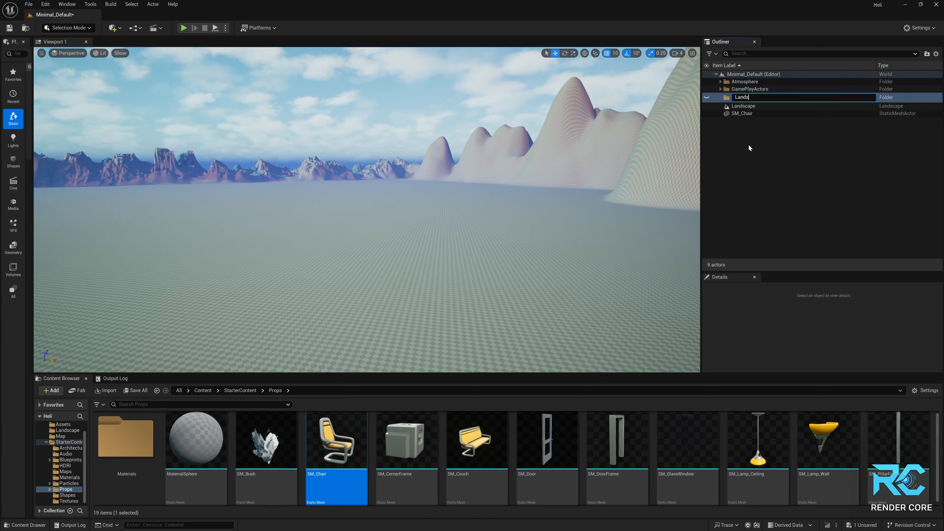
{"action": "type", "text": "cape"}
{"action": "key", "text": "Return"}
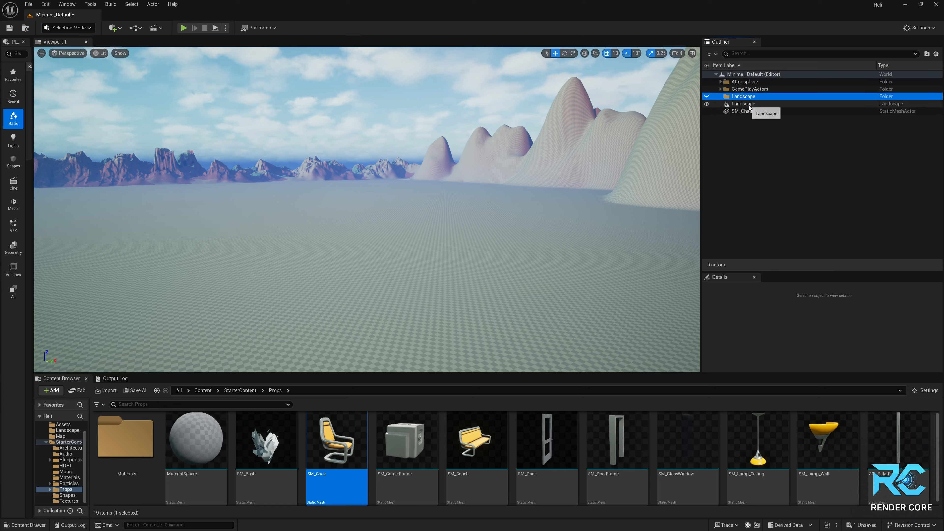
{"action": "left_click_drag", "start_coordinate": [745, 104], "coordinate": [750, 94]}
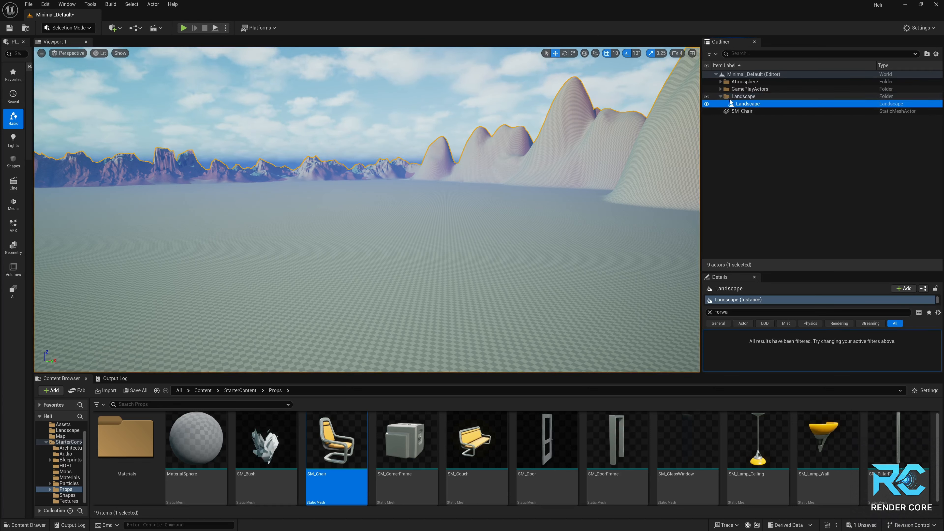
{"action": "left_click", "coordinate": [720, 97]}
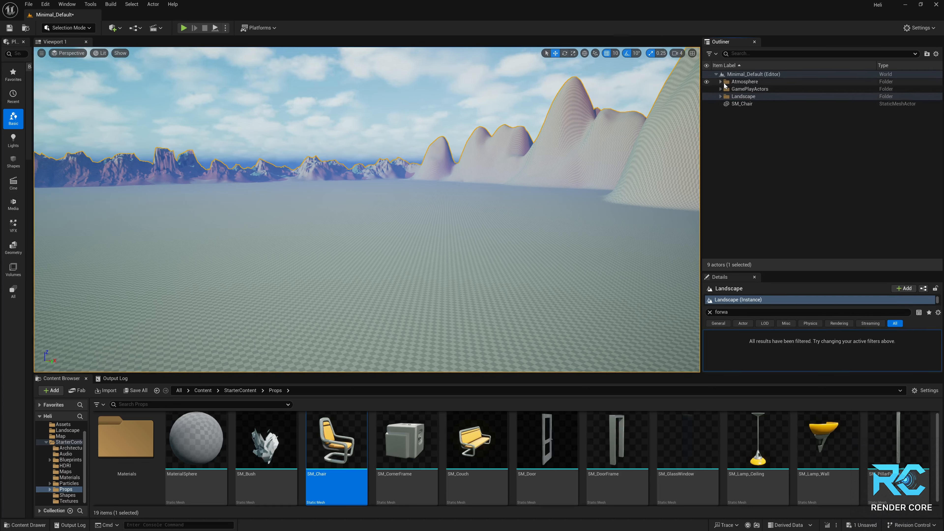
Step: Create an Outliner folder named Assets, move SM_Chair into it and leave the folder collapsed with nothing selected
{"action": "right_click", "coordinate": [755, 143]}
{"action": "mouse_move", "coordinate": [770, 165]}
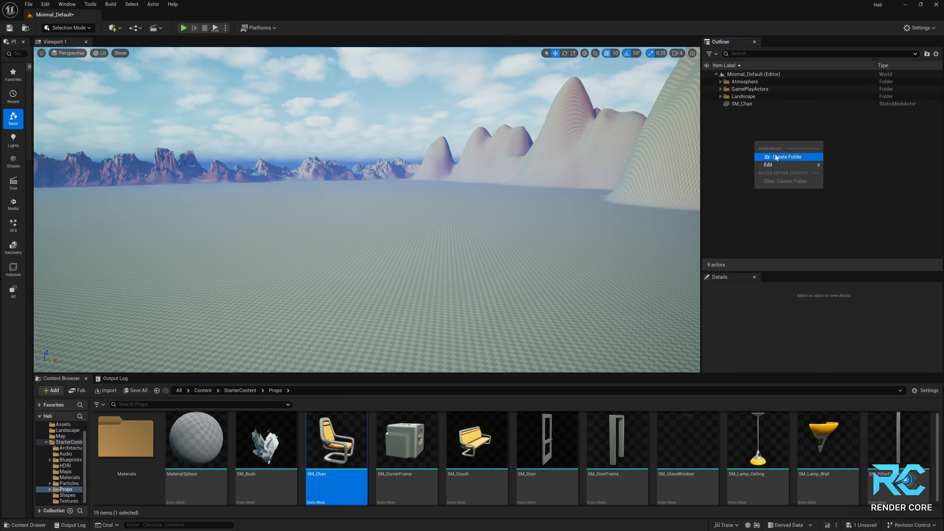
{"action": "left_click", "coordinate": [783, 157]}
{"action": "type", "text": "Asst"}
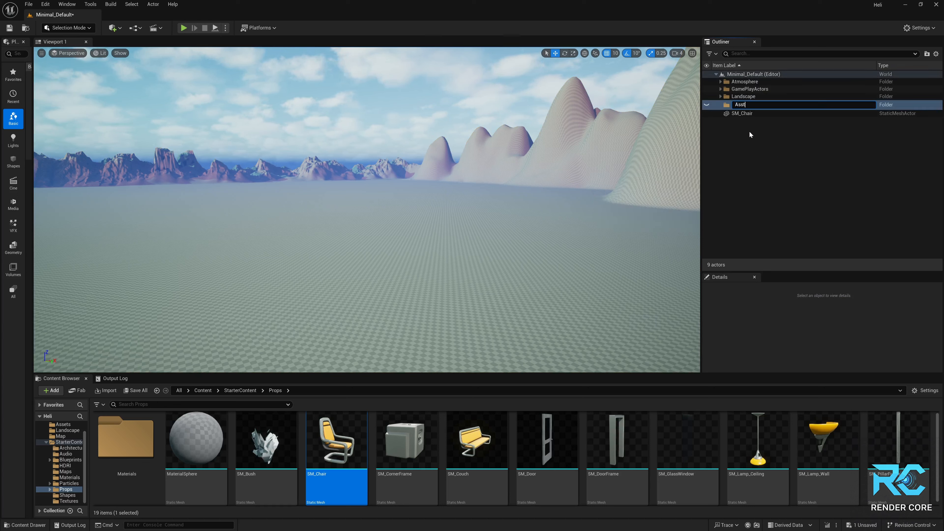
{"action": "type", "text": "ets"}
{"action": "key", "text": "Return"}
{"action": "left_click", "coordinate": [759, 110]}
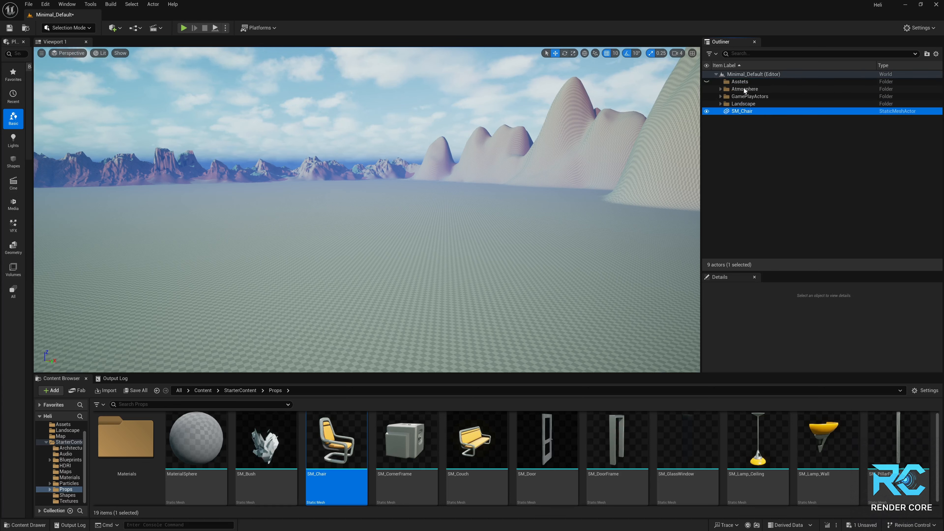
{"action": "left_click_drag", "start_coordinate": [743, 89], "coordinate": [739, 82]}
{"action": "left_click", "coordinate": [721, 82]}
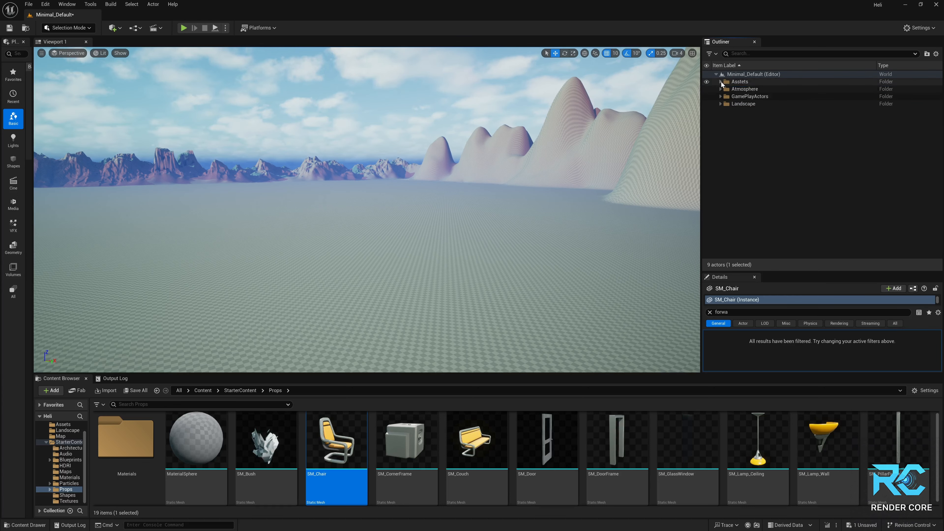
{"action": "left_click", "coordinate": [731, 147]}
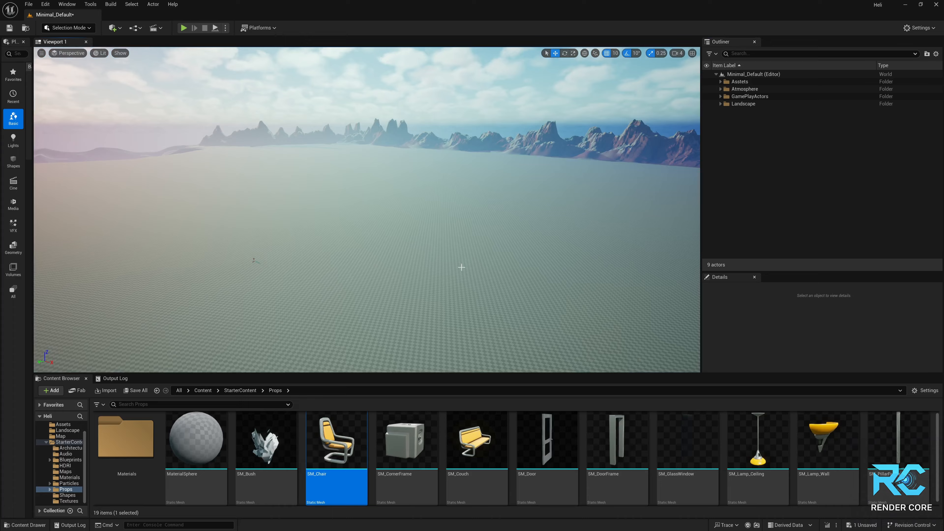
Step: Expand the Atmosphere folder and select the first DirectionalLight, with the landscape and chair in view
{"action": "right_click_drag", "start_coordinate": [461, 267], "coordinate": [439, 278]}
{"action": "double_click", "coordinate": [727, 90]}
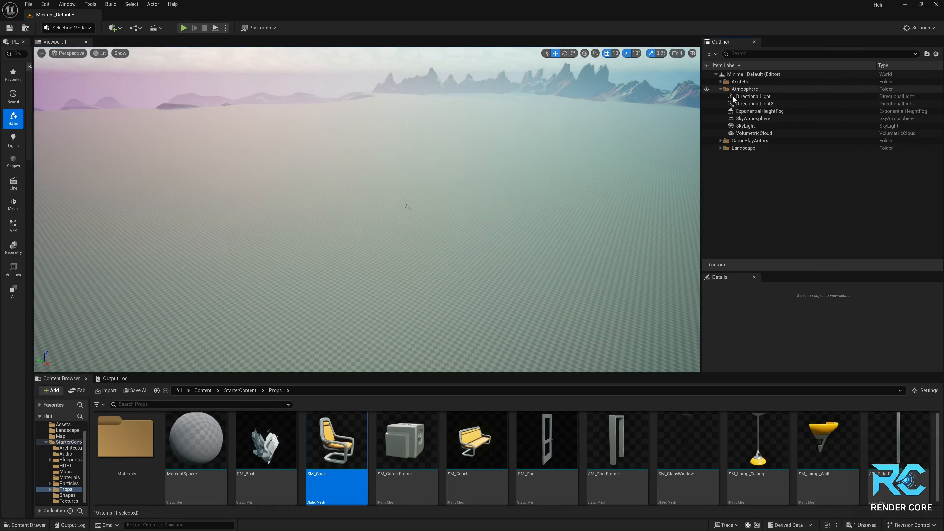
{"action": "left_click", "coordinate": [732, 96]}
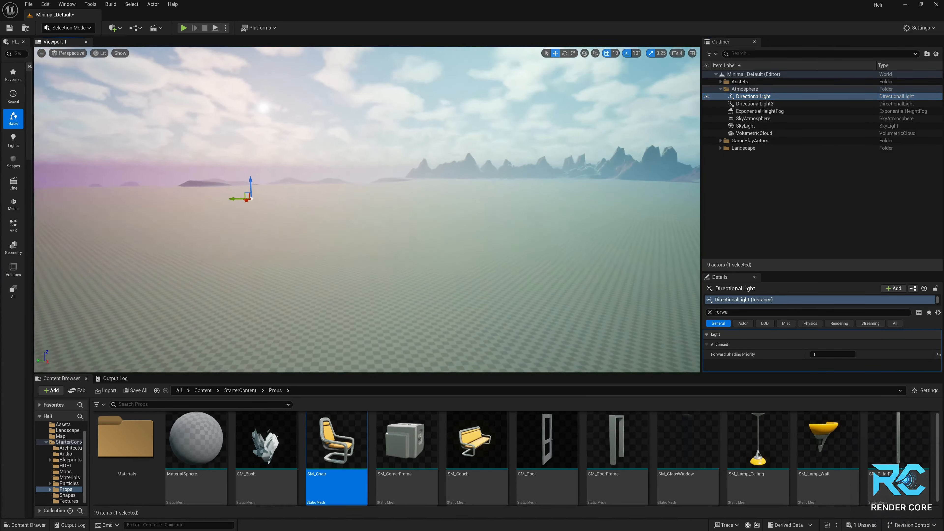